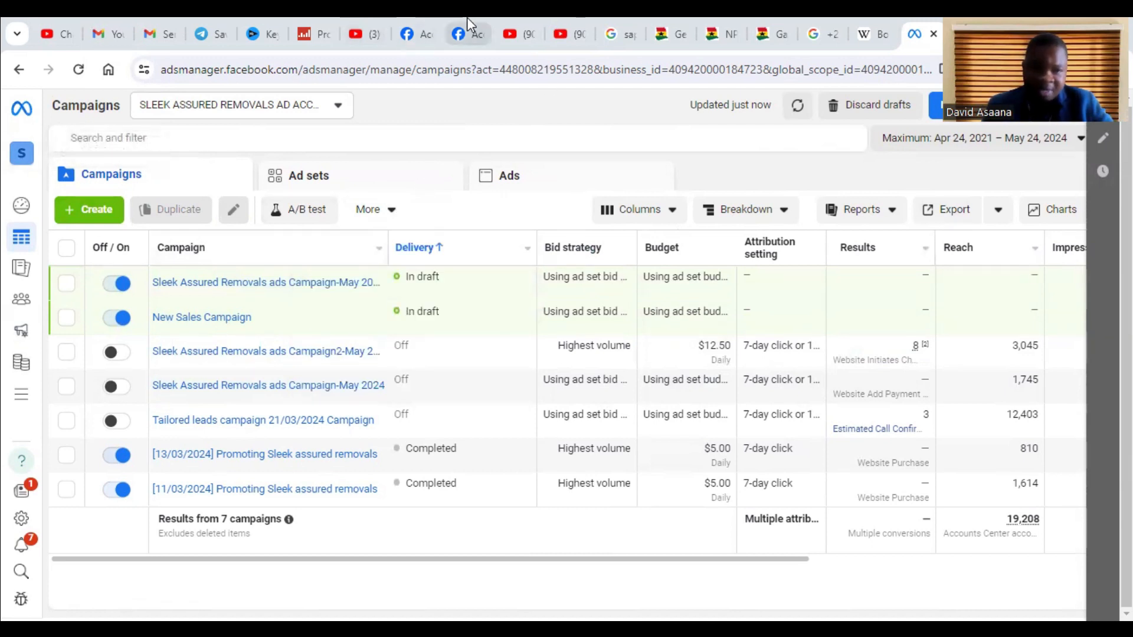
Step: Expand the full shortcut list on the Facebook home page to locate Ads Manager, and return to the Ads Manager campaigns page
mouse_move(466, 21)
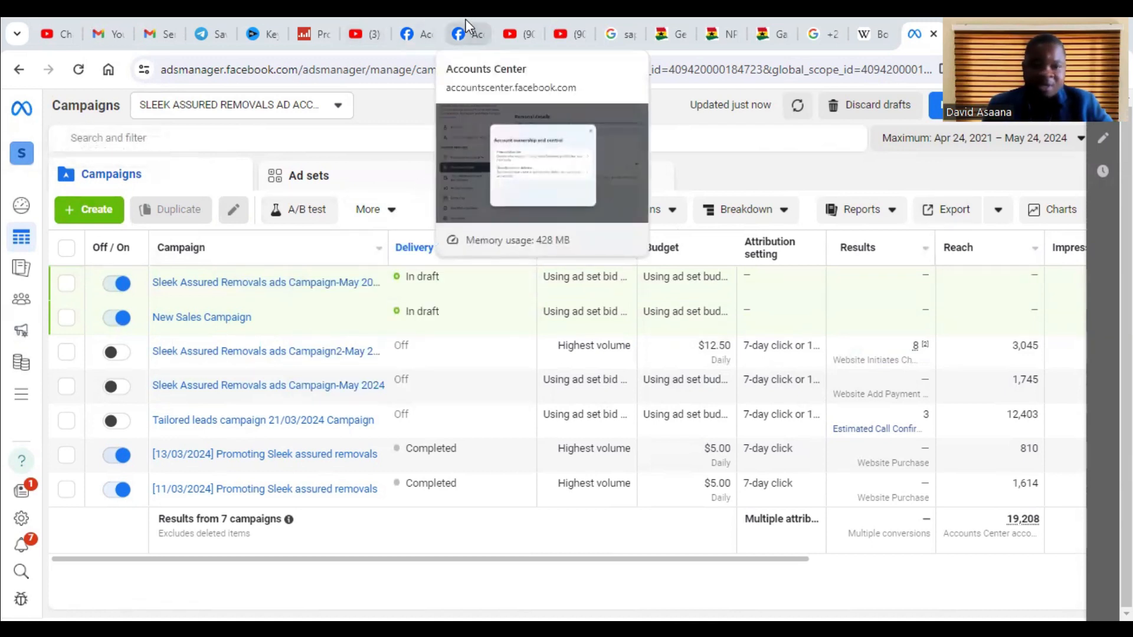
click(466, 27)
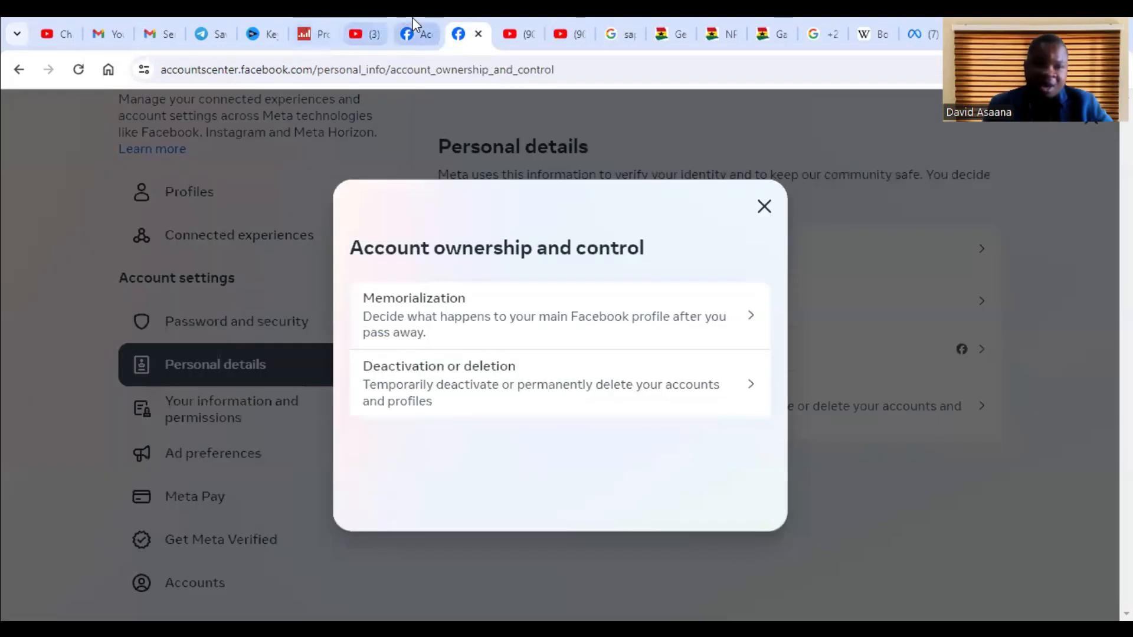
click(413, 34)
click(1095, 122)
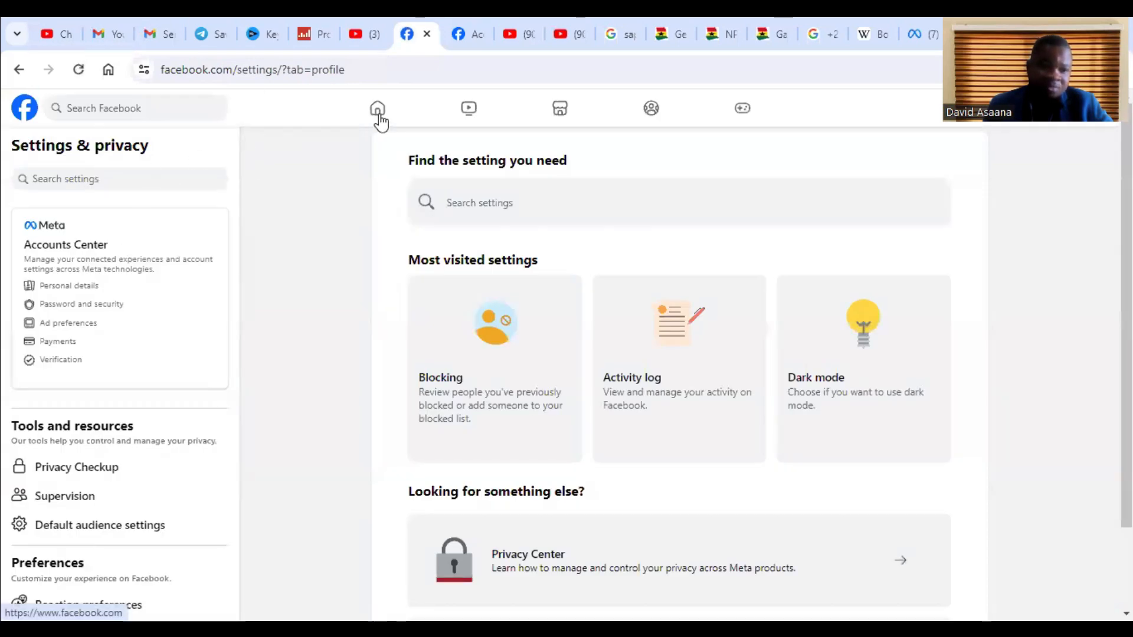
click(378, 111)
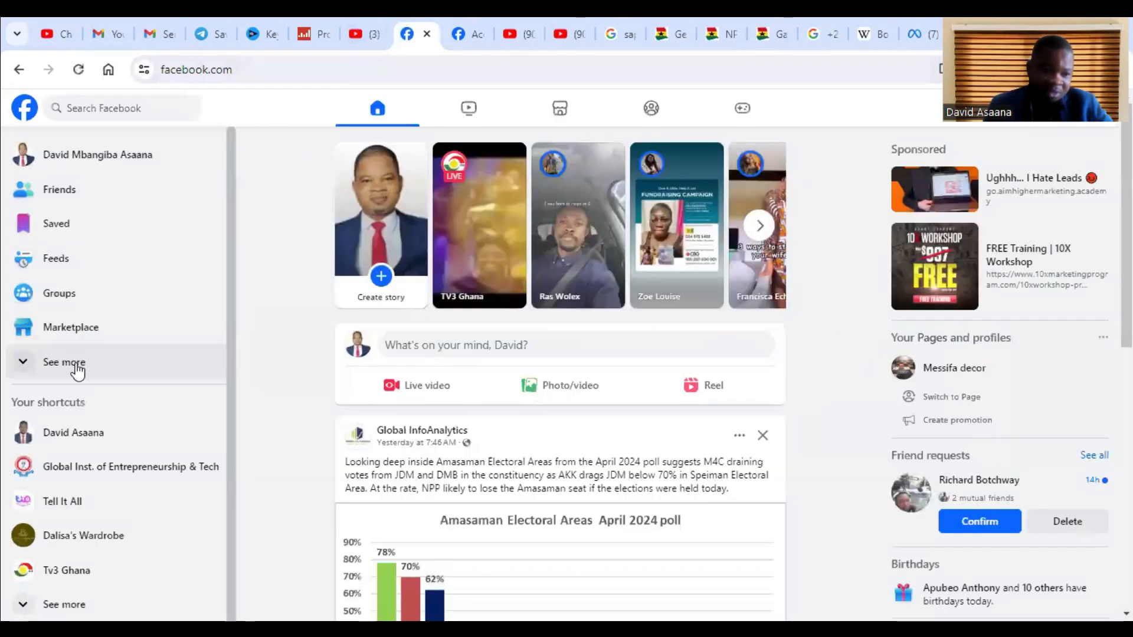
click(77, 366)
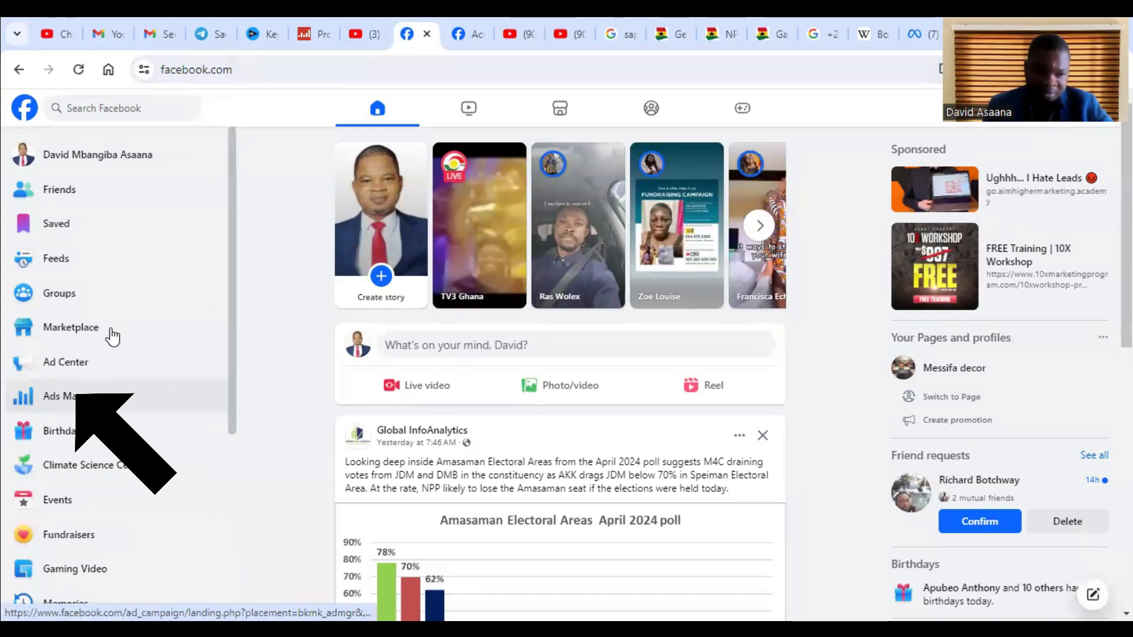
click(920, 34)
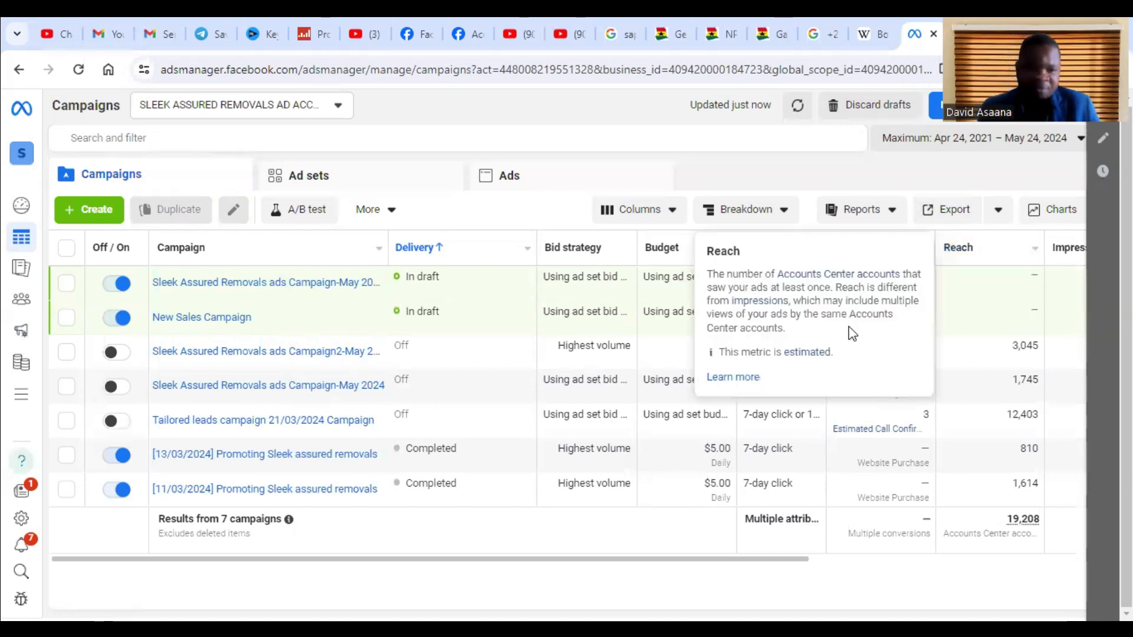
Step: Create a new auction campaign with the Leads objective, using the Manual leads campaign setup
click(89, 209)
mouse_move(485, 387)
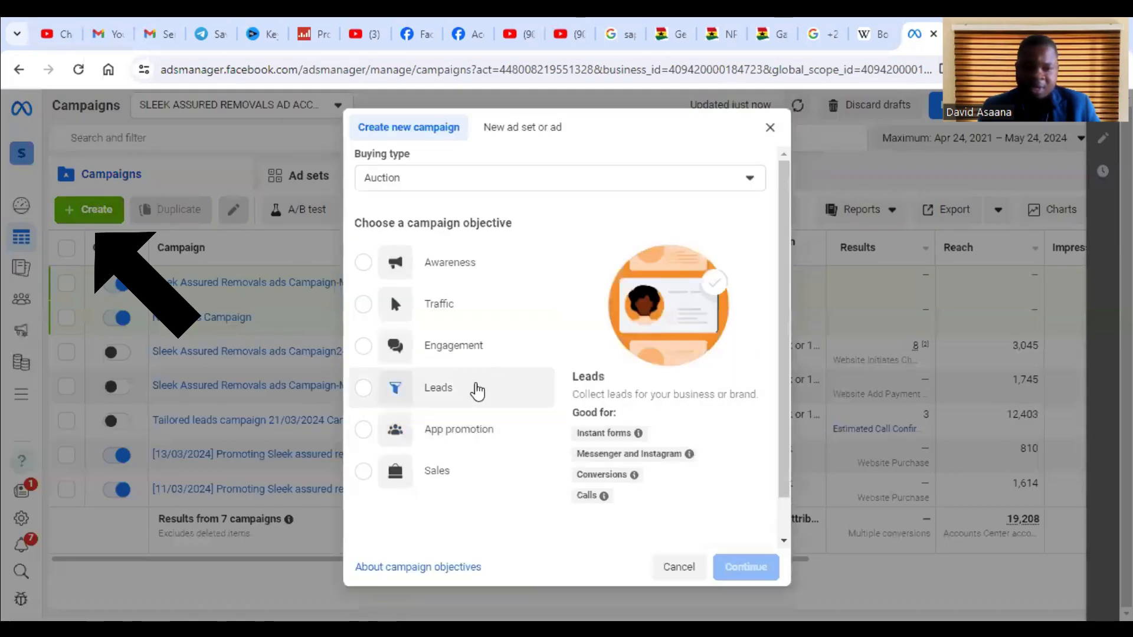
click(457, 399)
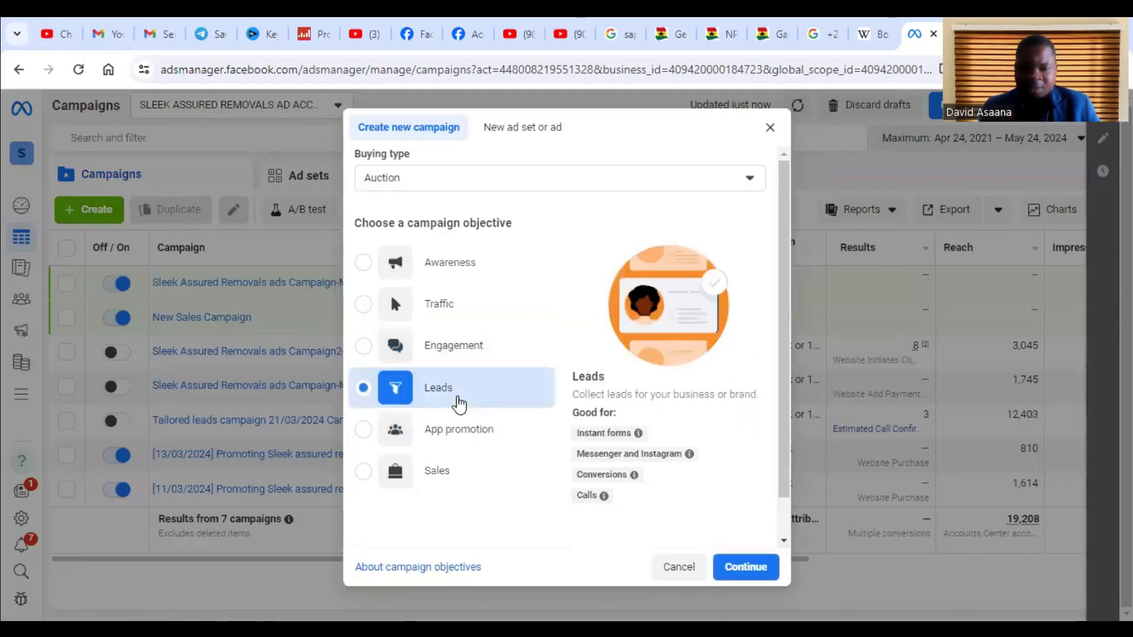
click(737, 567)
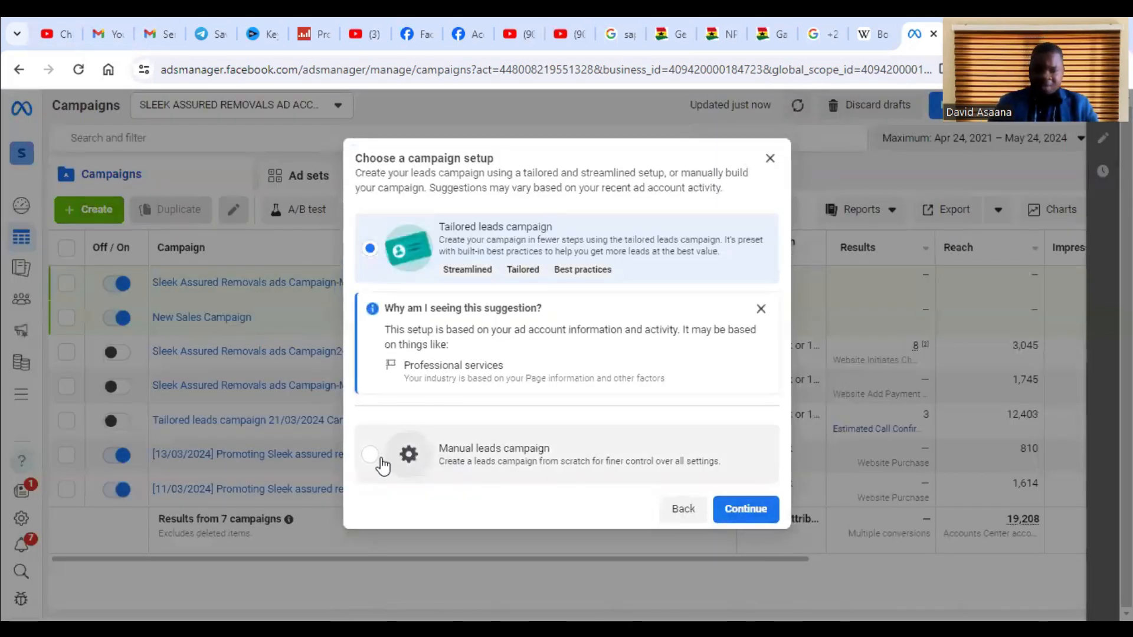
click(381, 460)
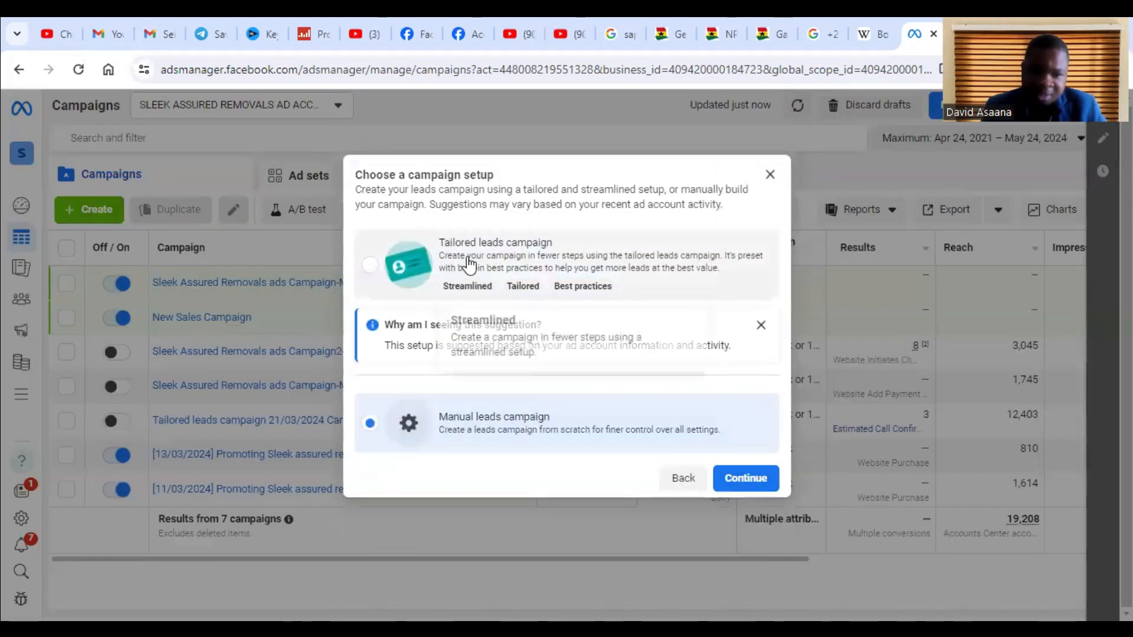
click(751, 479)
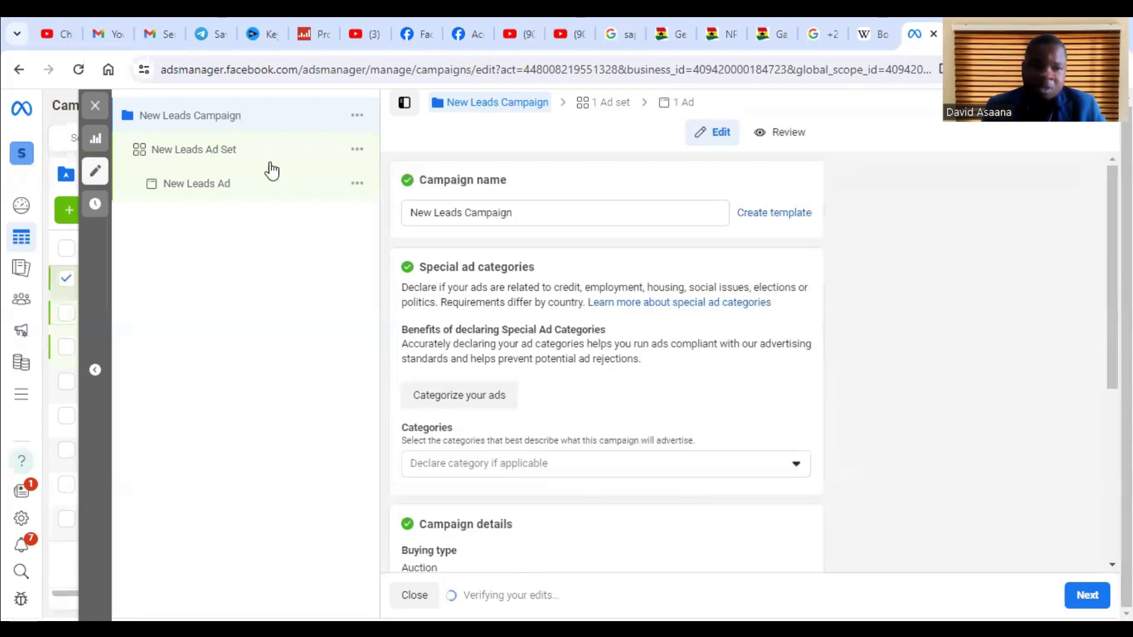
Step: Rename the new campaign "New Leads Campaign Trial"
click(466, 213)
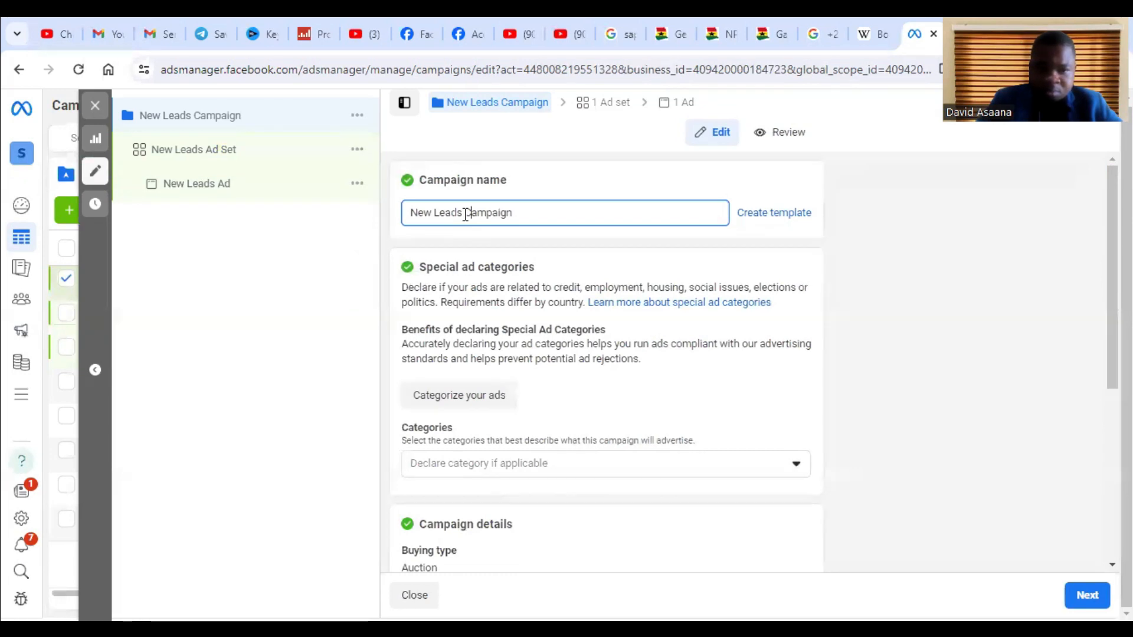
text(Tra)
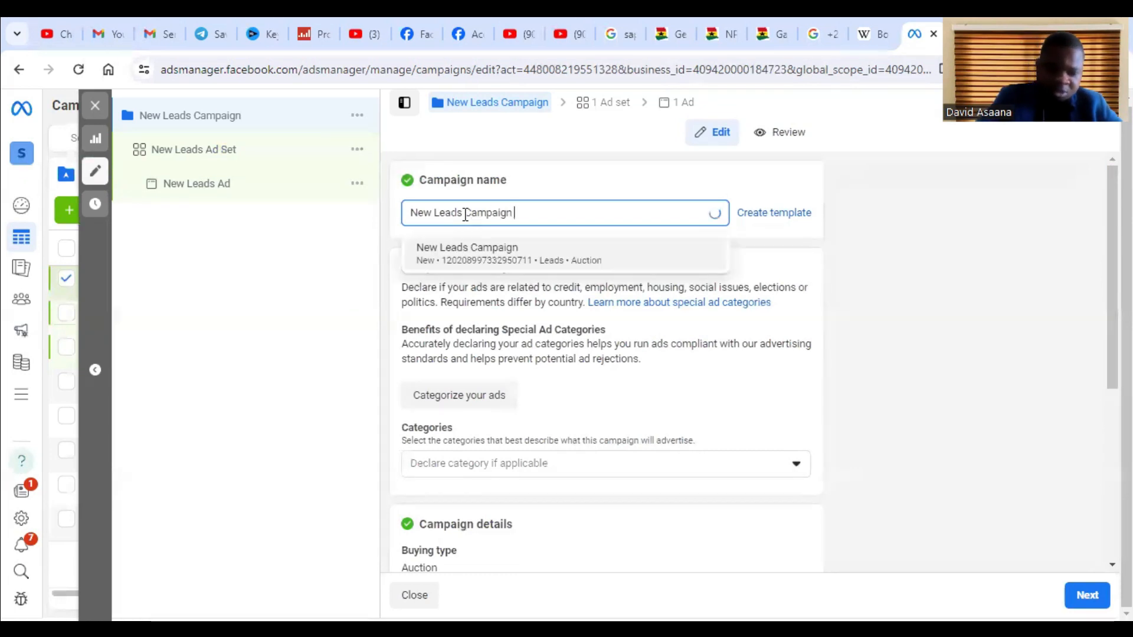
text(i)
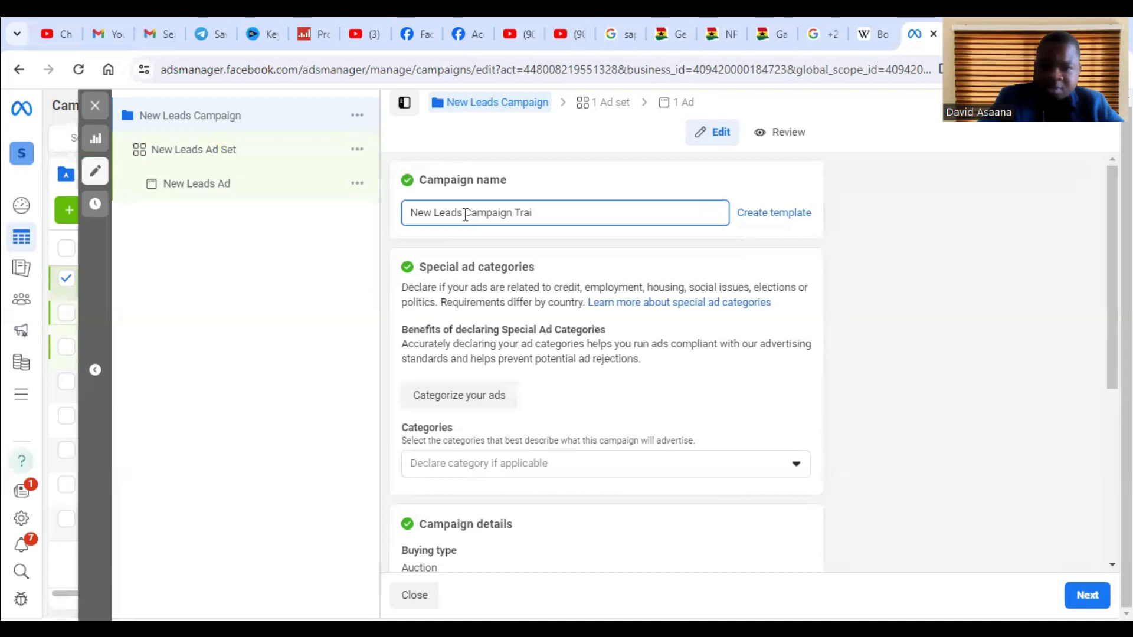
key(BackSpace)
text(ial)
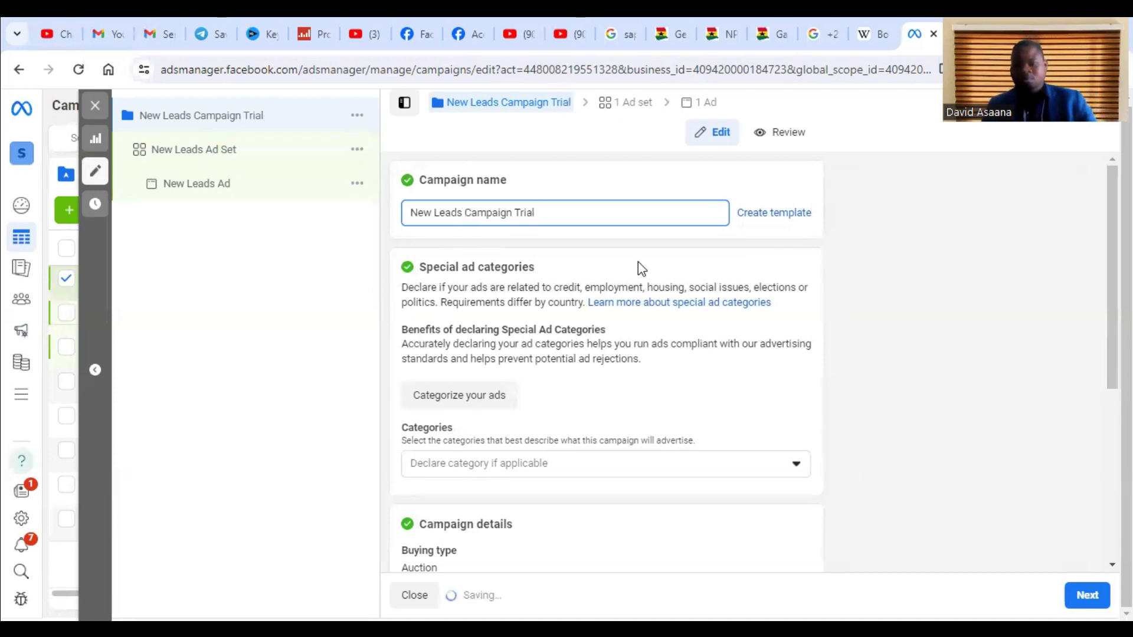
Step: Review the campaign's special ad categories, campaign details, A/B test and Advantage campaign budget settings
scroll(742, 431, down, 5)
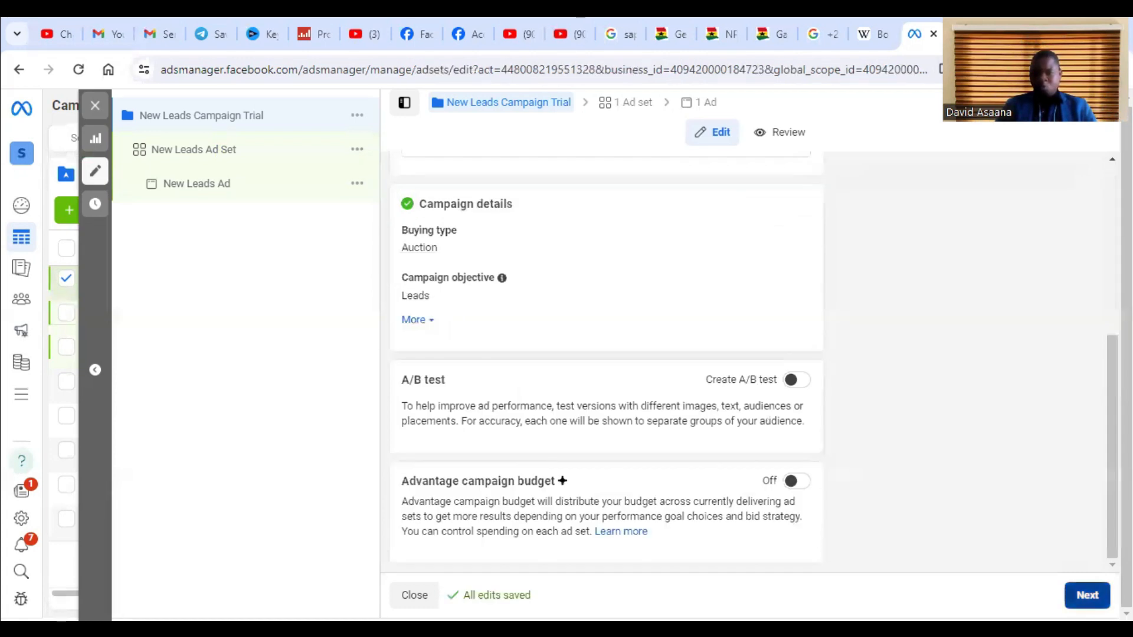
click(1086, 595)
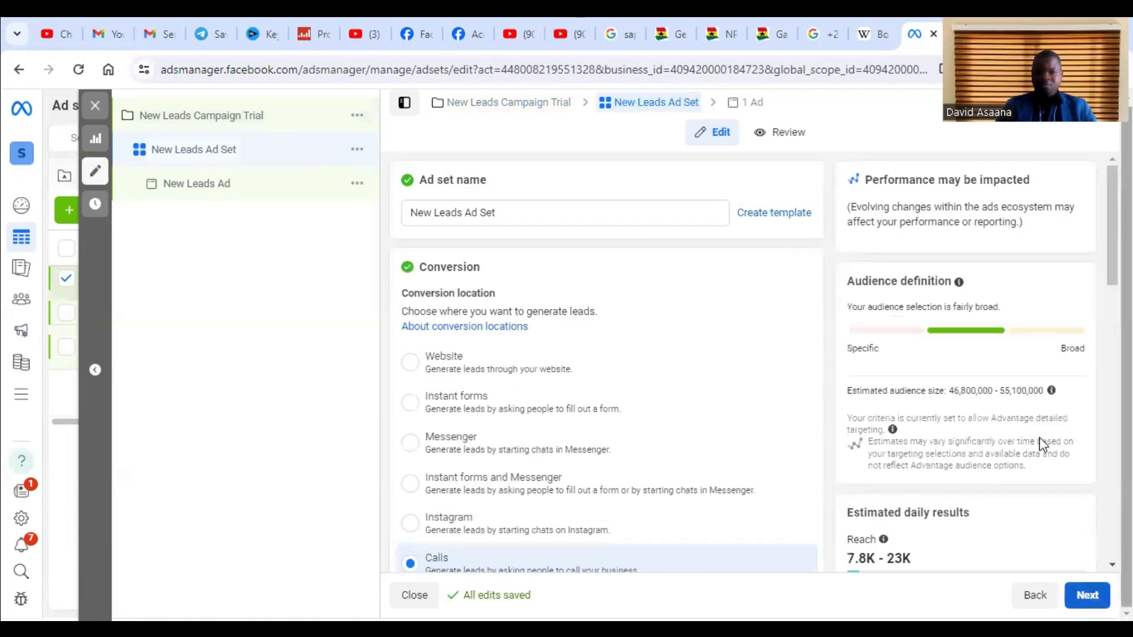
click(214, 130)
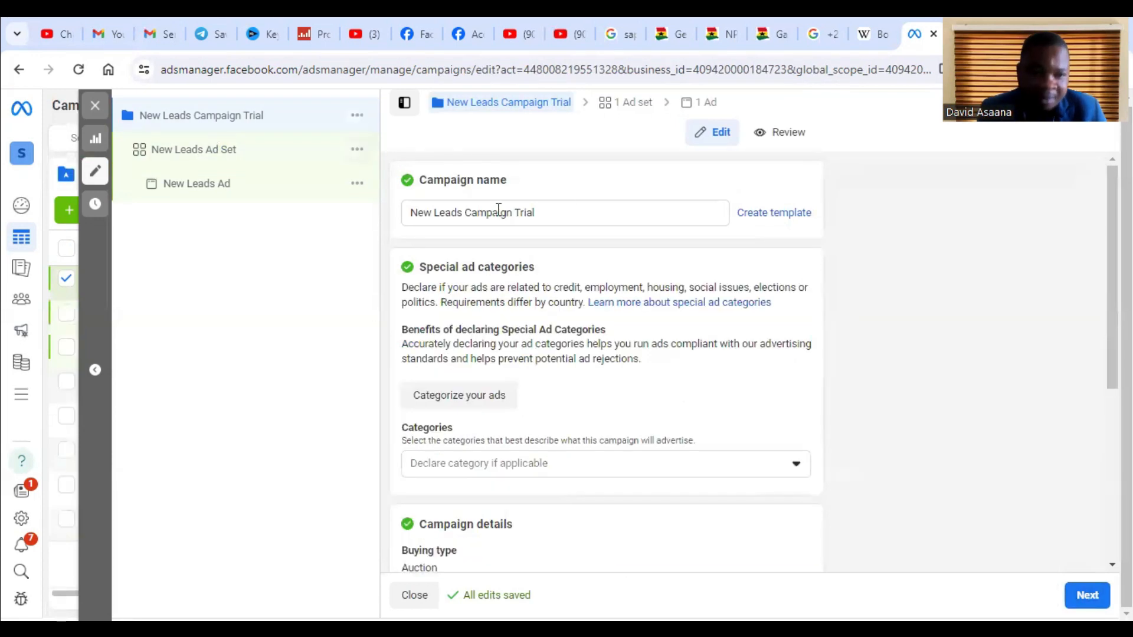
scroll(496, 212, down, 5)
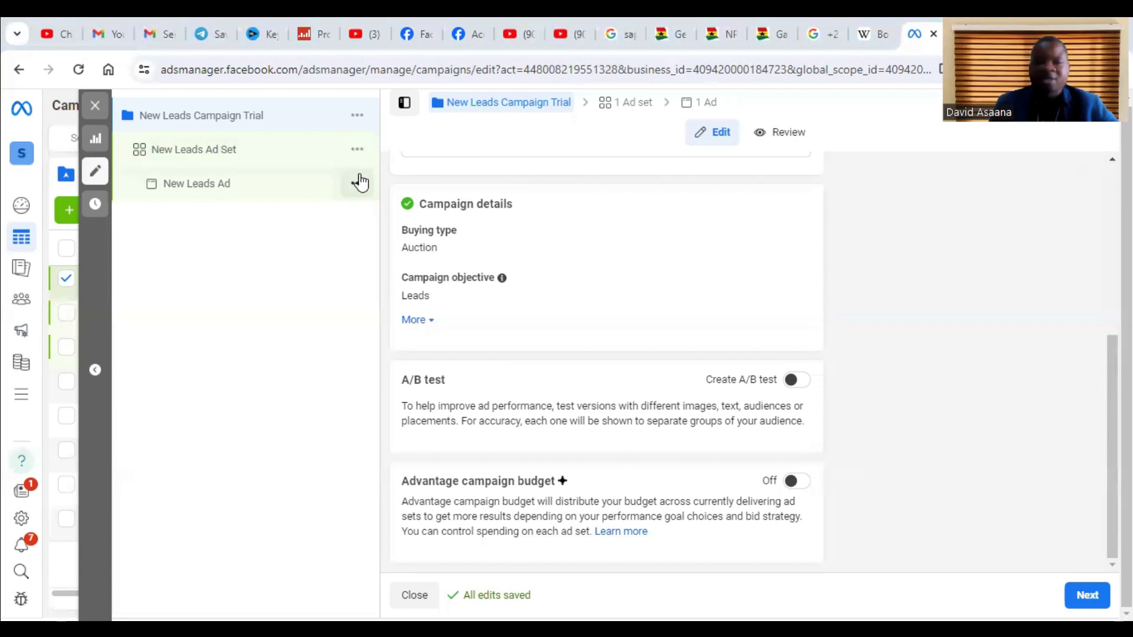
Step: Set the conversion location of the New Leads Ad Set to Instant forms
click(207, 151)
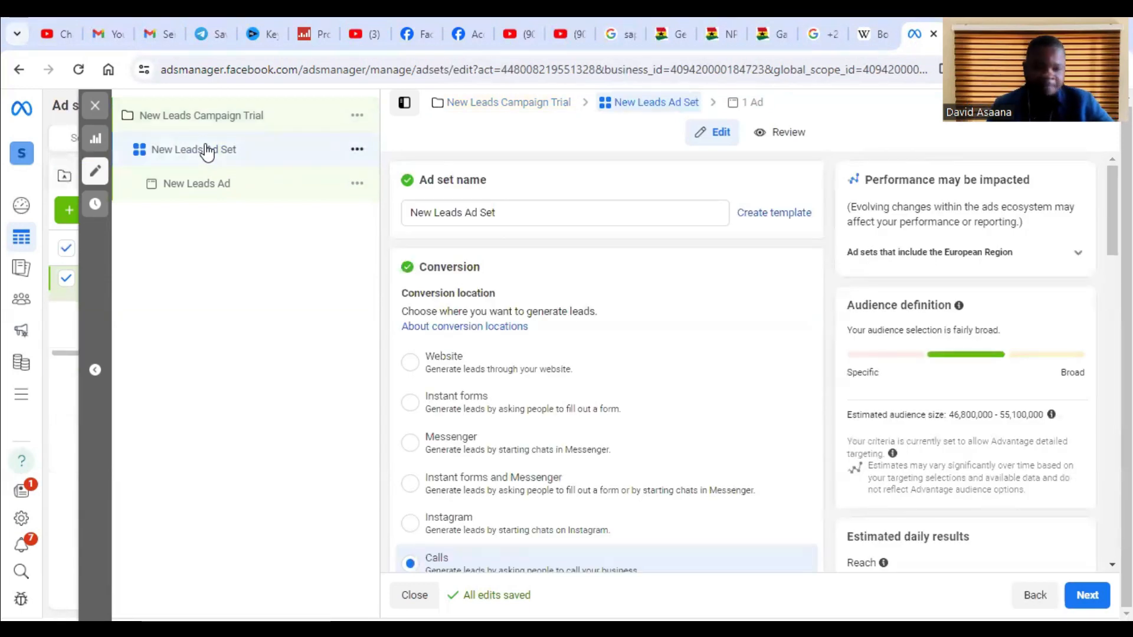
scroll(505, 253, down, 3)
scroll(499, 269, down, 1)
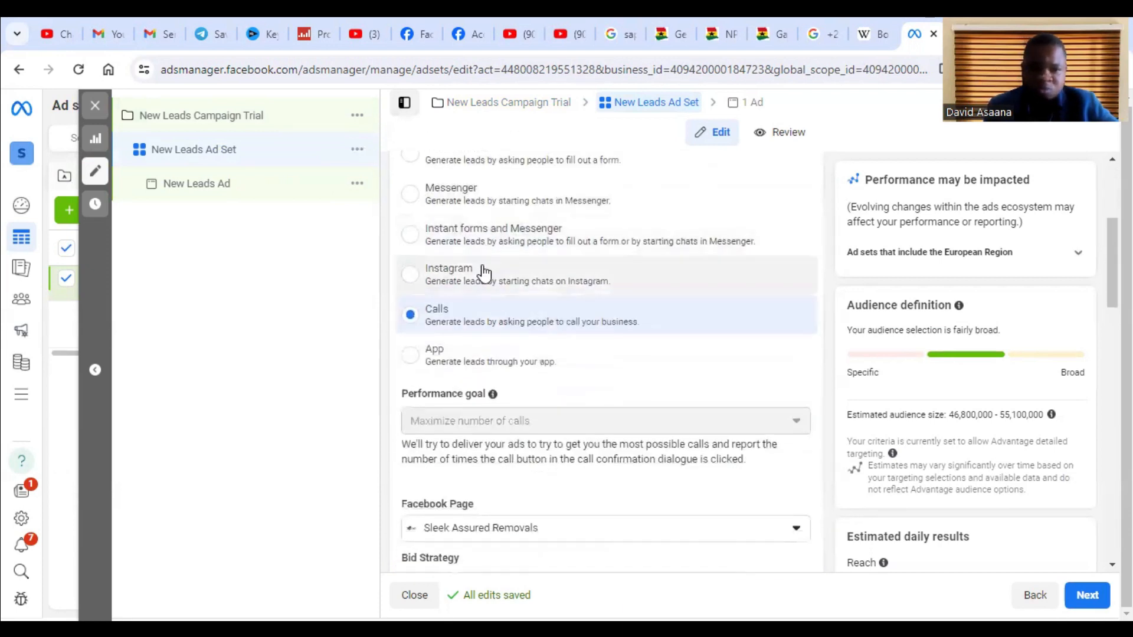
scroll(493, 283, up, 3)
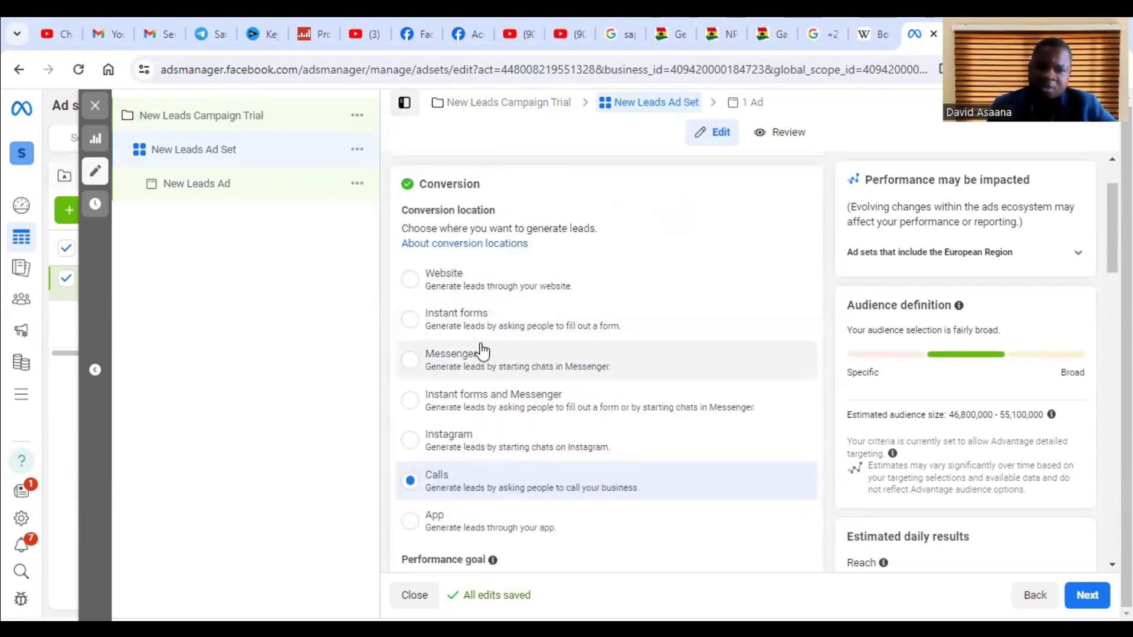
click(420, 323)
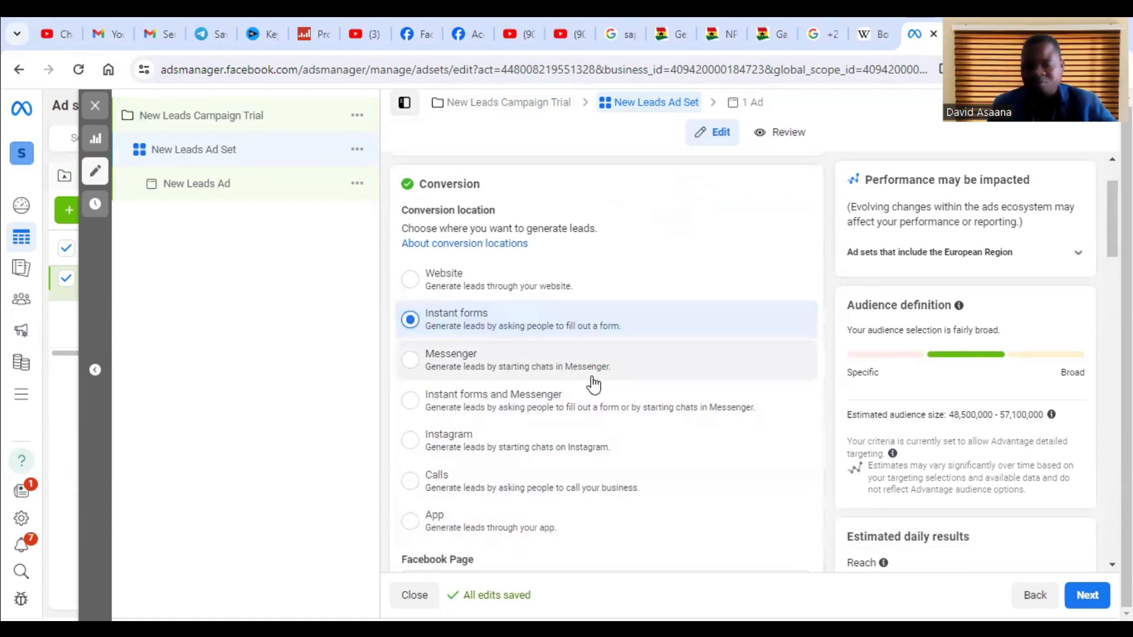
Step: Set the ad set's daily budget to $10.00
scroll(496, 362, down, 4)
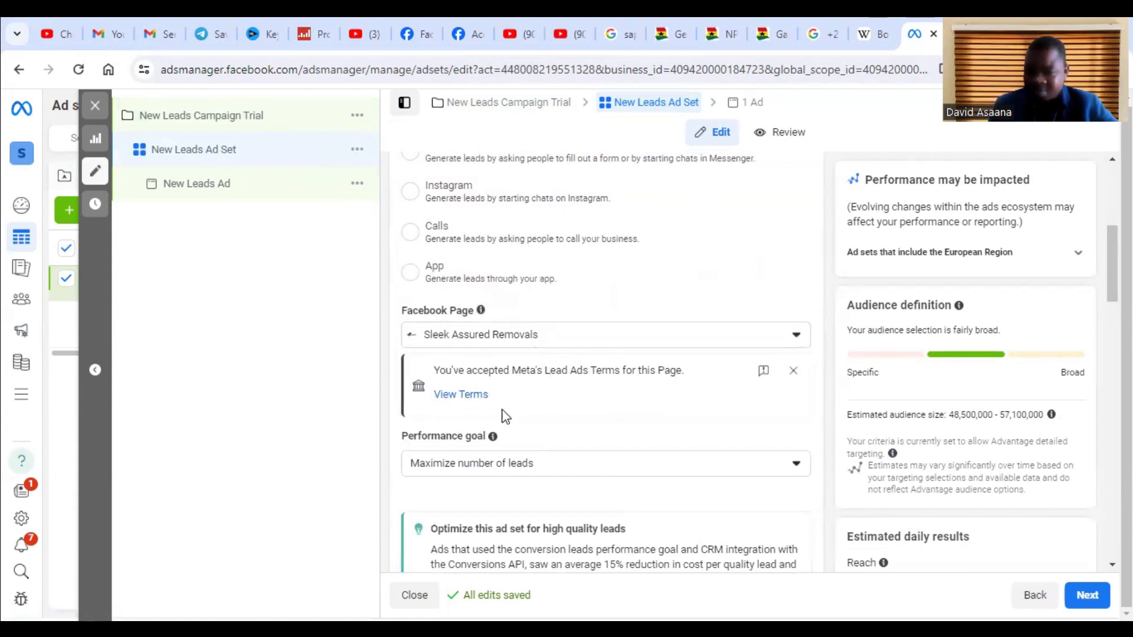
scroll(558, 402, down, 3)
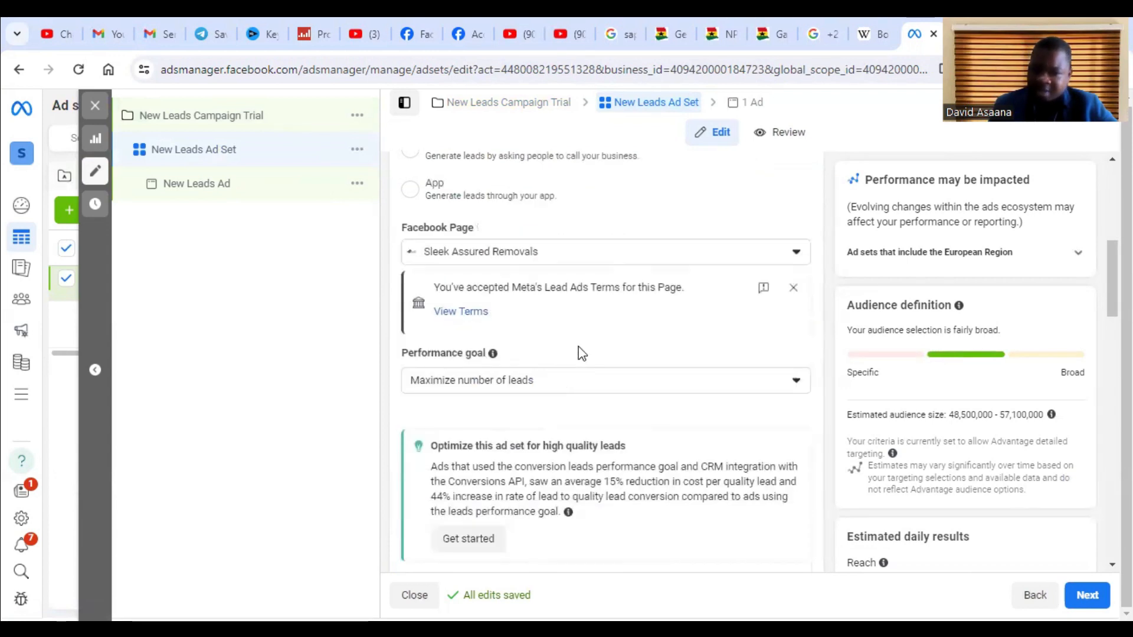
scroll(519, 302, down, 2)
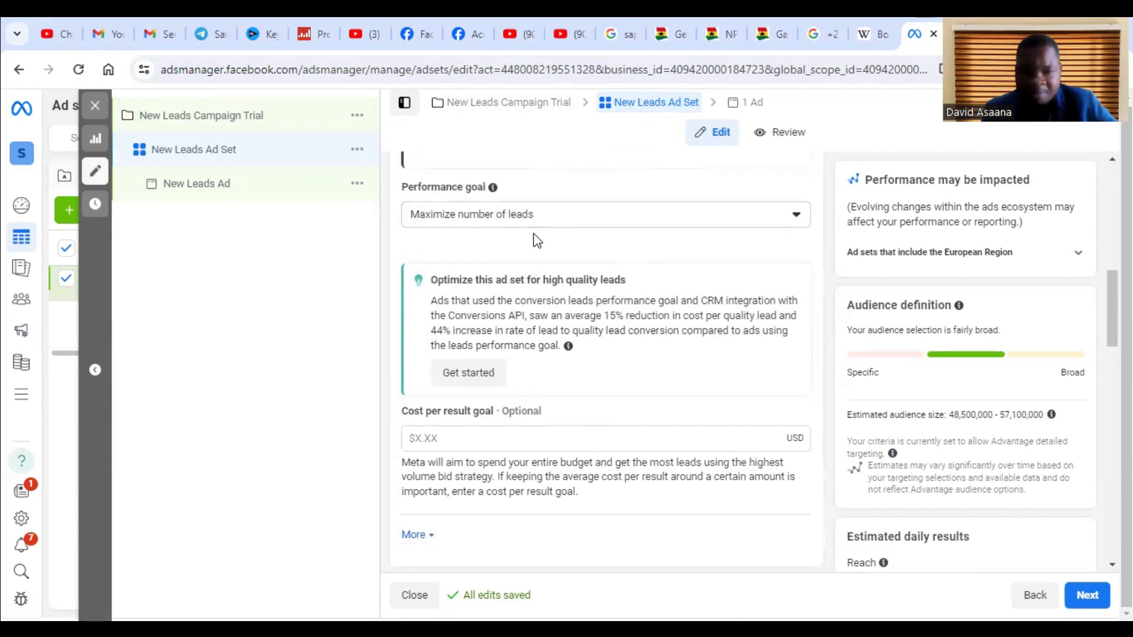
scroll(537, 239, down, 6)
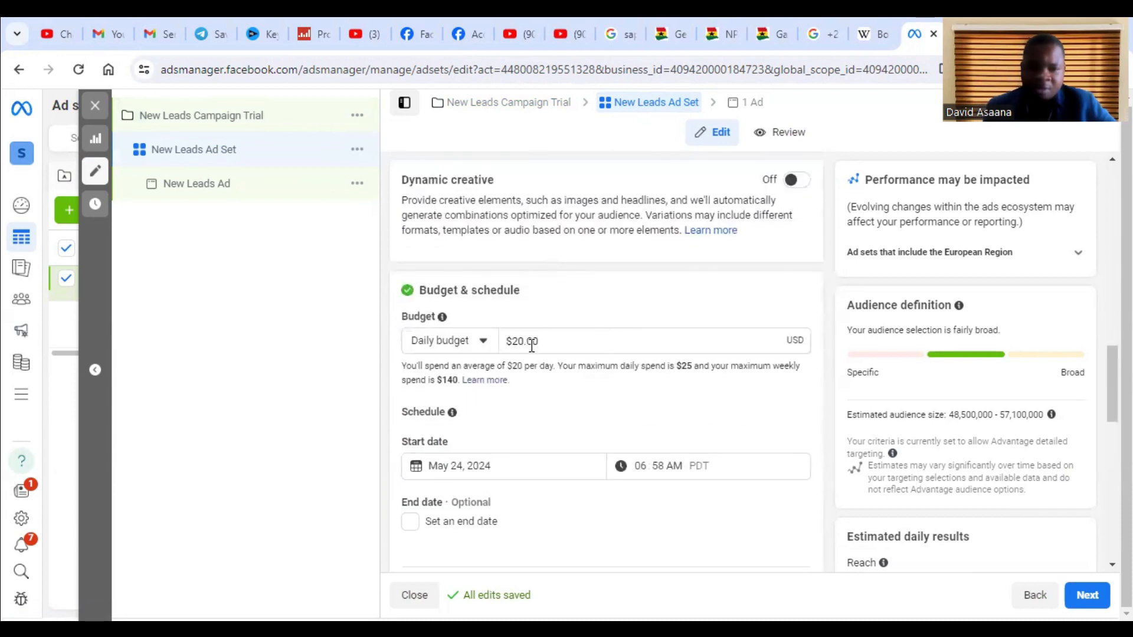
click(521, 343)
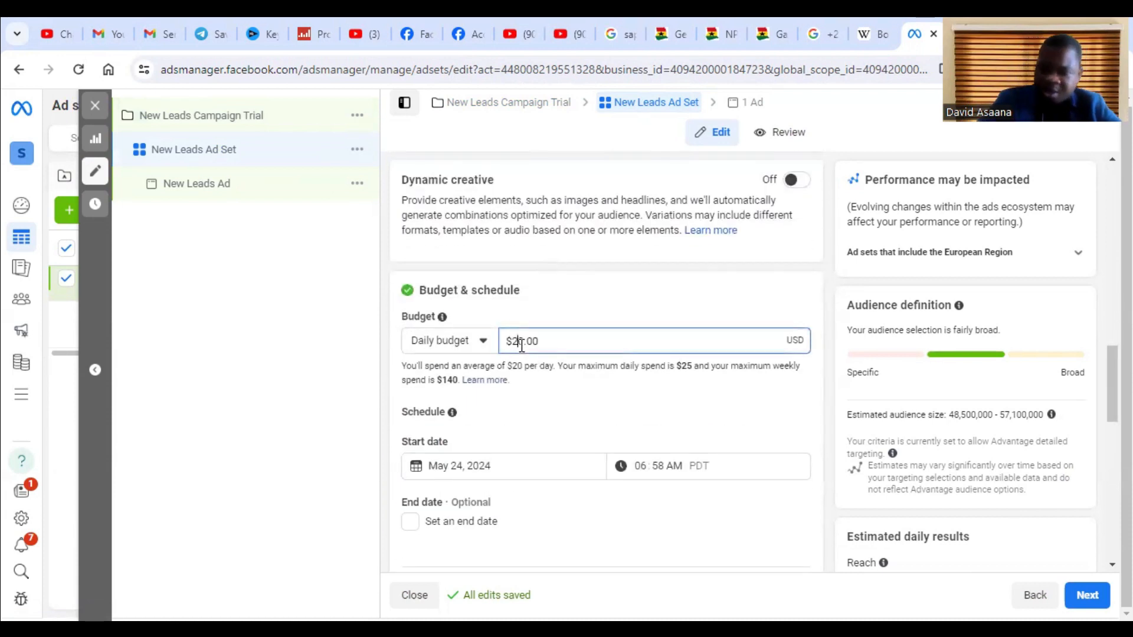
key(BackSpace)
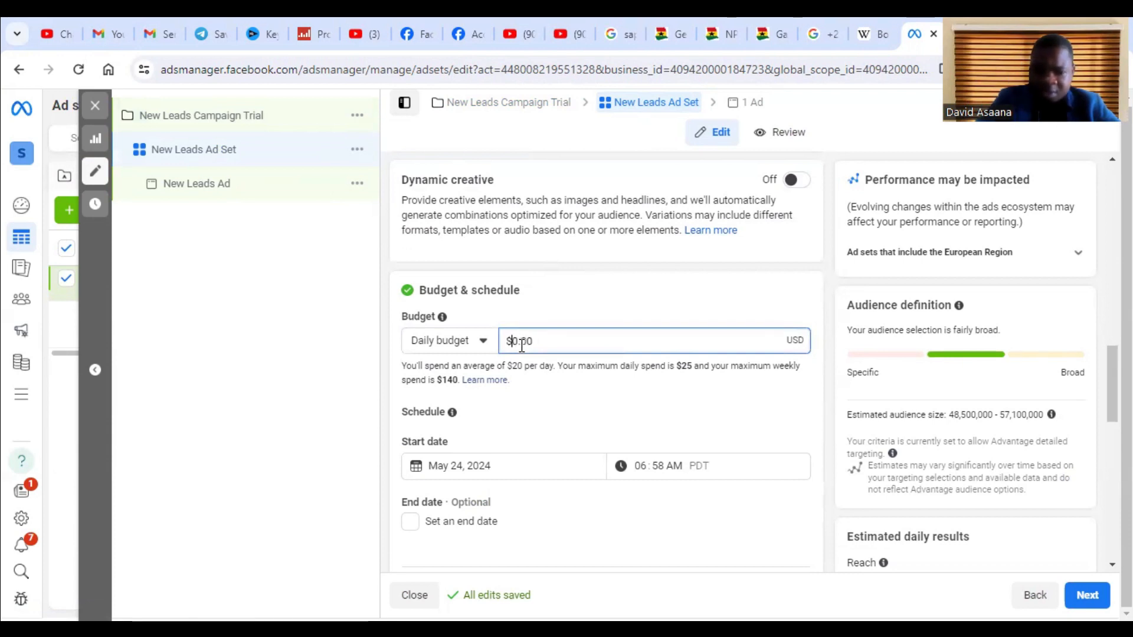
text(1)
Step: Enable an end date for the ad set schedule and set it to May 31, 2024
scroll(522, 345, down, 3)
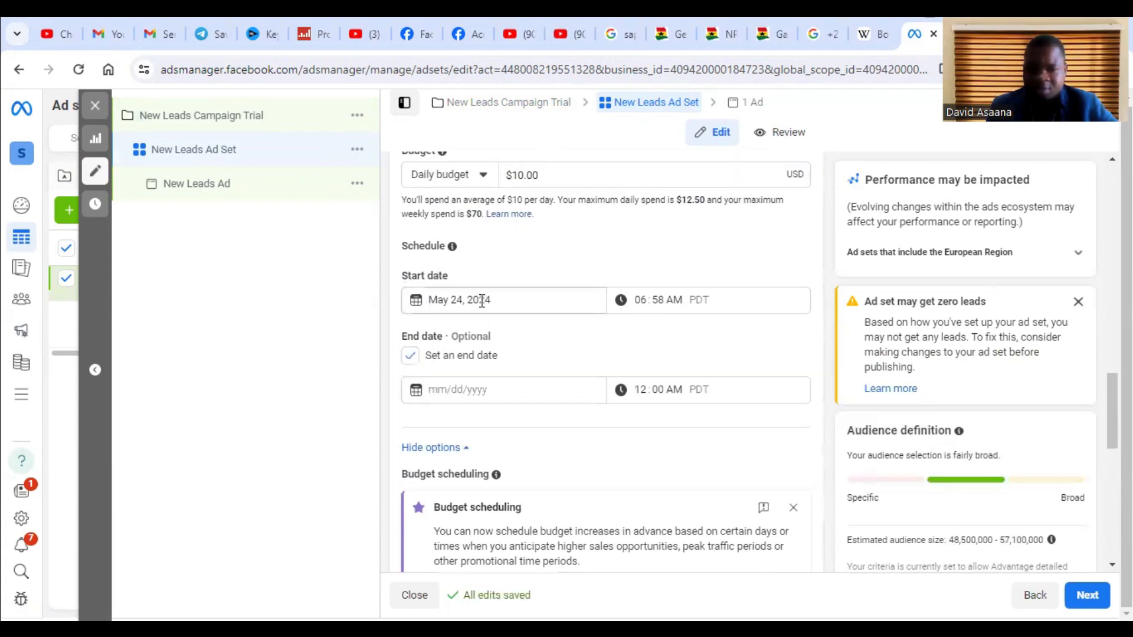
click(460, 391)
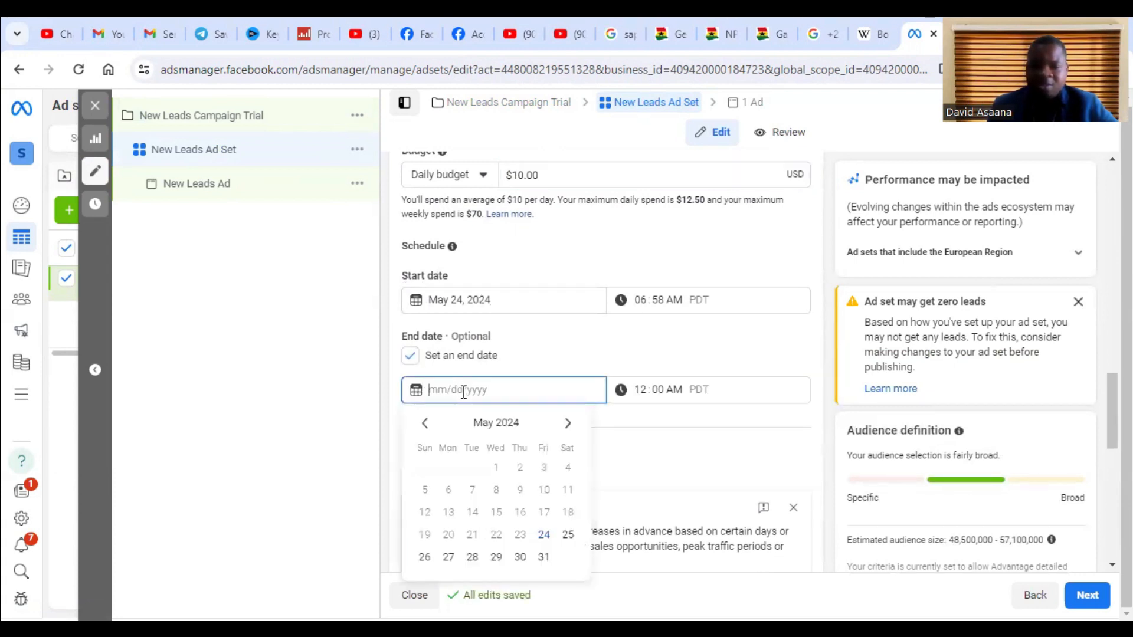
click(543, 559)
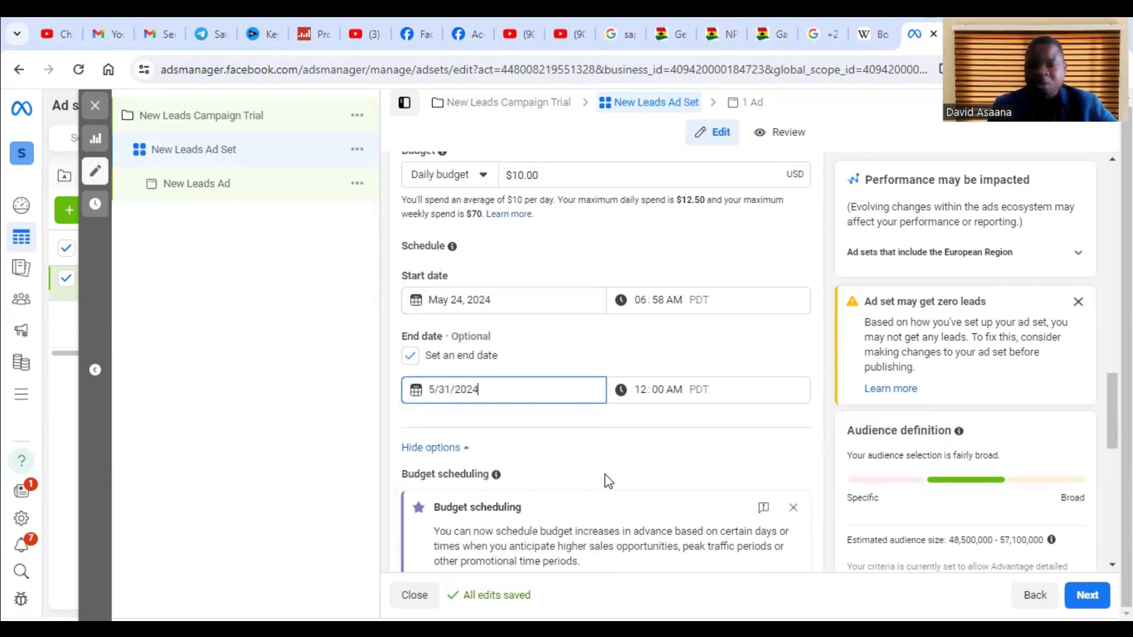
Step: Review the ad set's budget scheduling, ad scheduling, audience and placements settings
scroll(608, 481, down, 10)
scroll(537, 336, up, 4)
scroll(542, 354, down, 4)
scroll(551, 423, up, 7)
scroll(555, 423, down, 5)
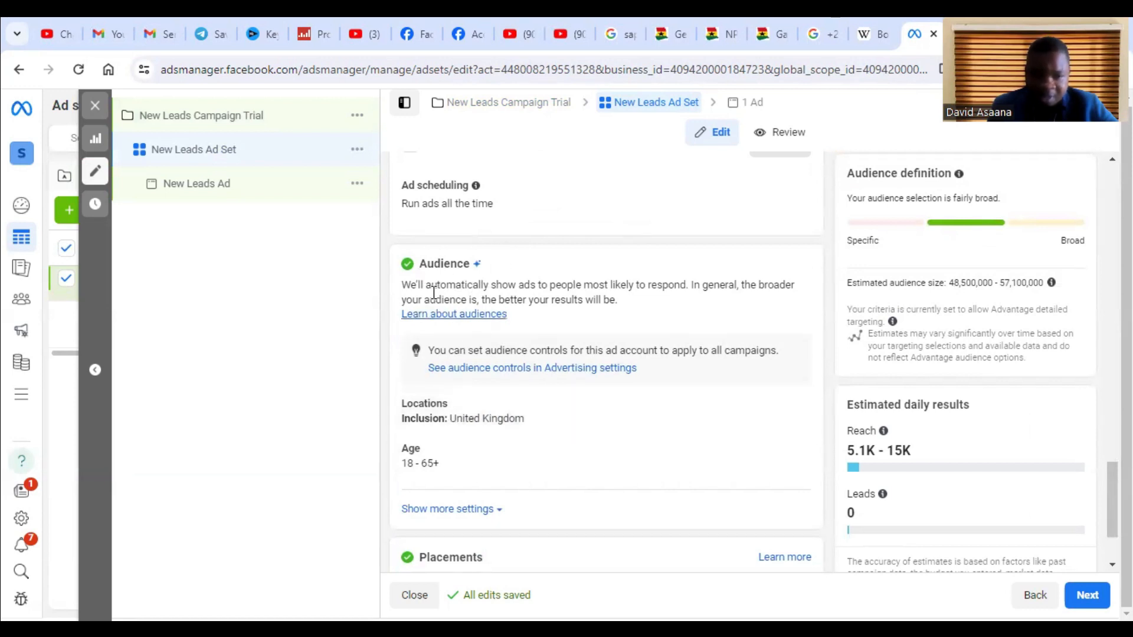
scroll(575, 443, down, 2)
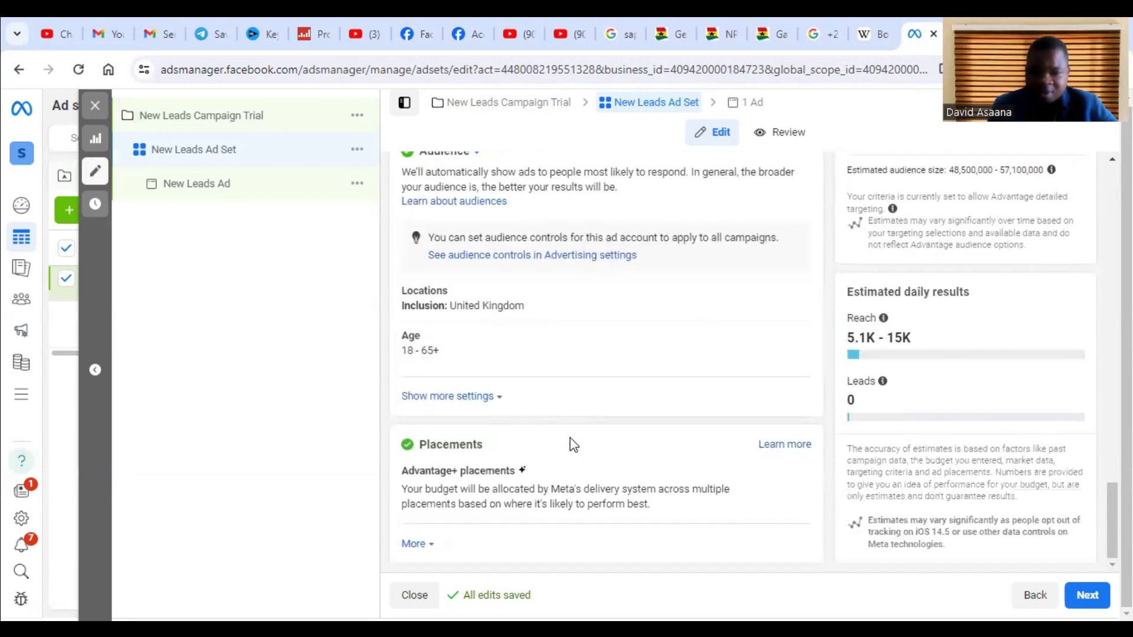
scroll(520, 440, up, 1)
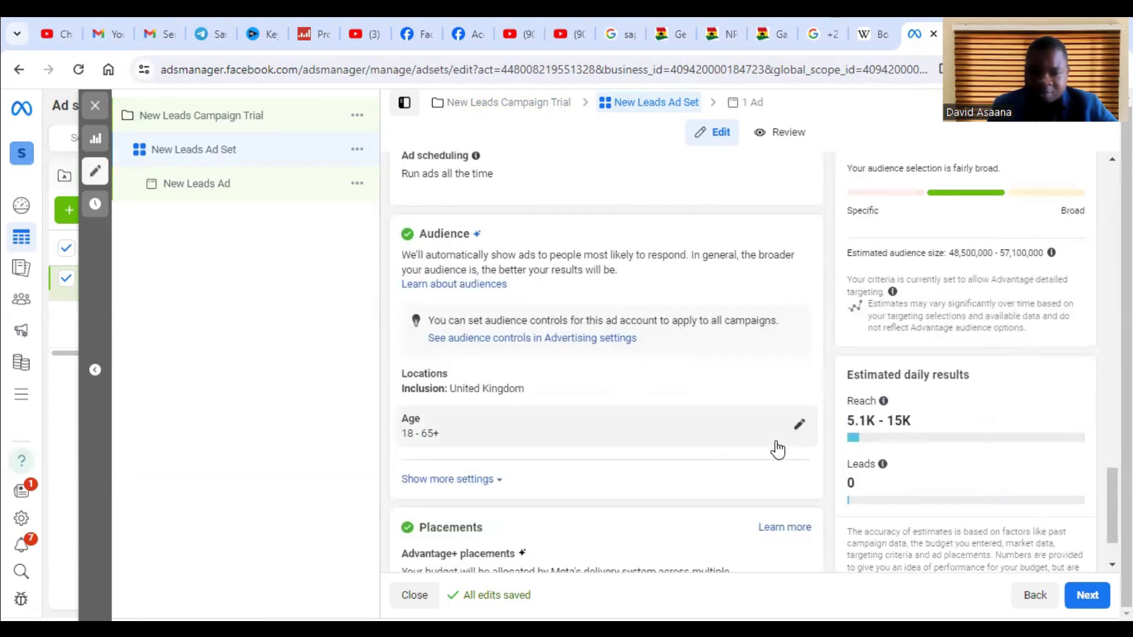
scroll(649, 449, down, 1)
scroll(472, 283, up, 3)
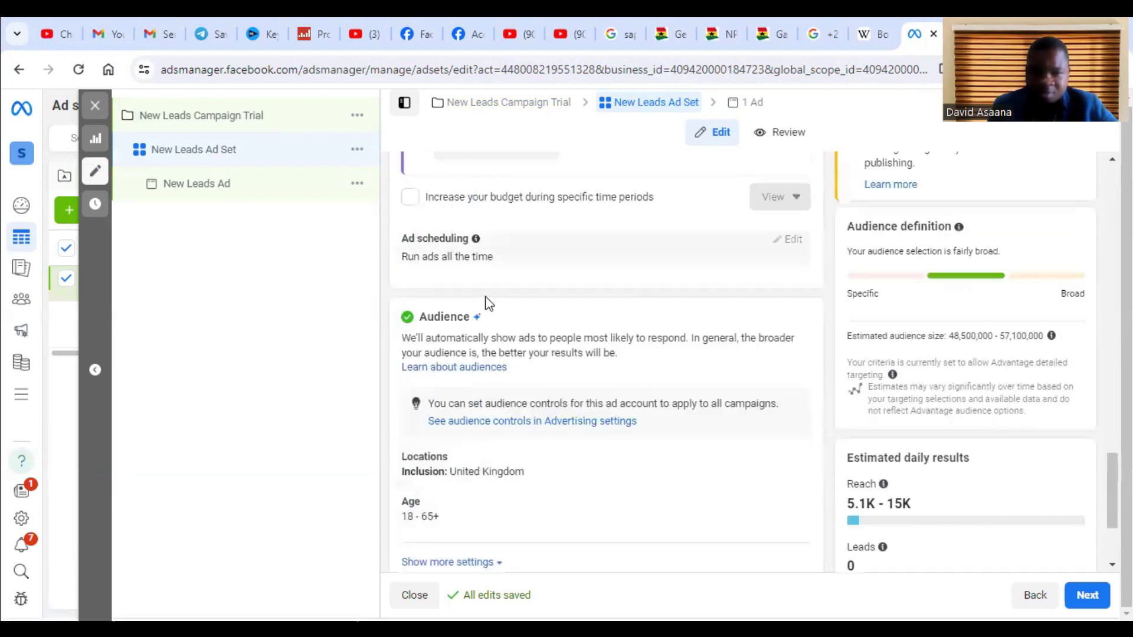
scroll(508, 328, up, 3)
scroll(472, 413, down, 4)
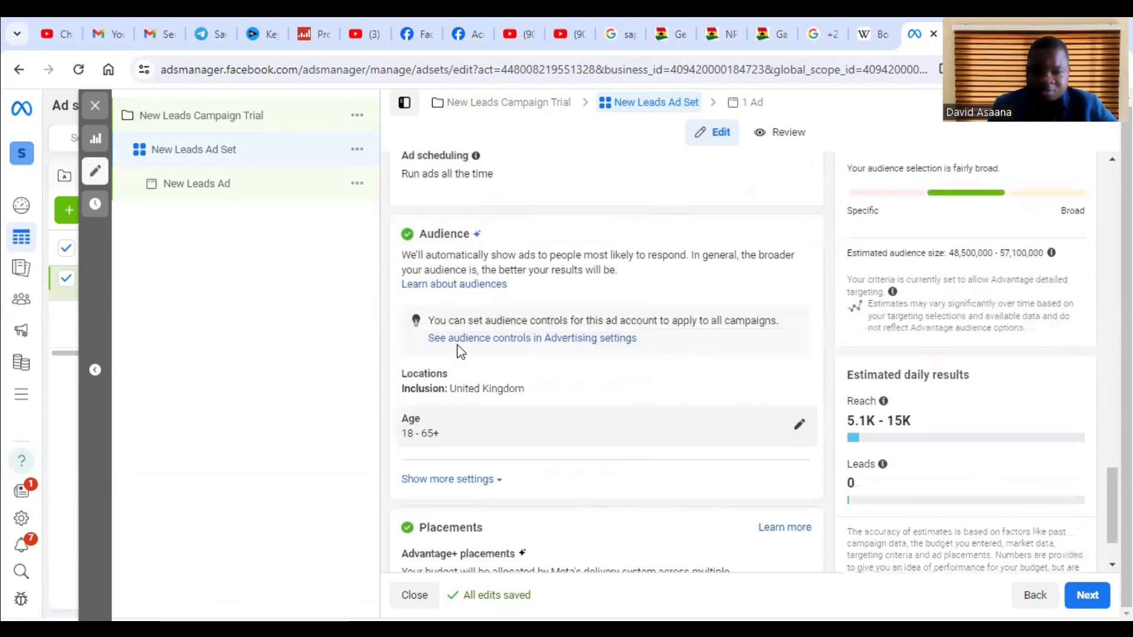
scroll(519, 381, down, 1)
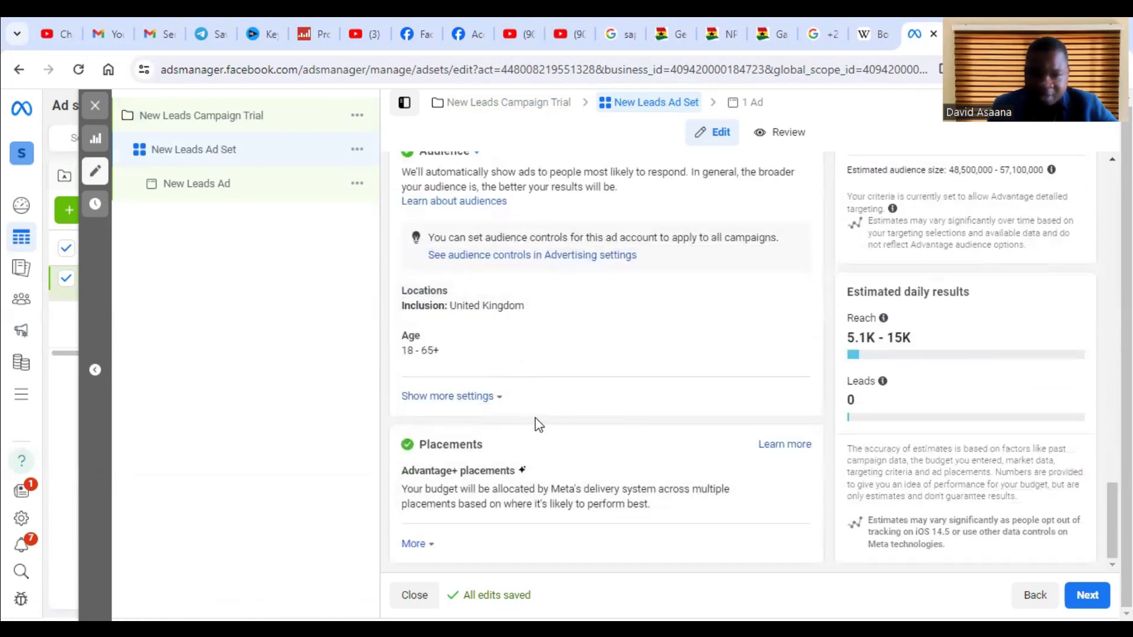
scroll(536, 422, up, 2)
scroll(452, 547, down, 2)
Step: Expand the additional audience settings and review gender, custom audiences, detailed targeting and languages
click(473, 401)
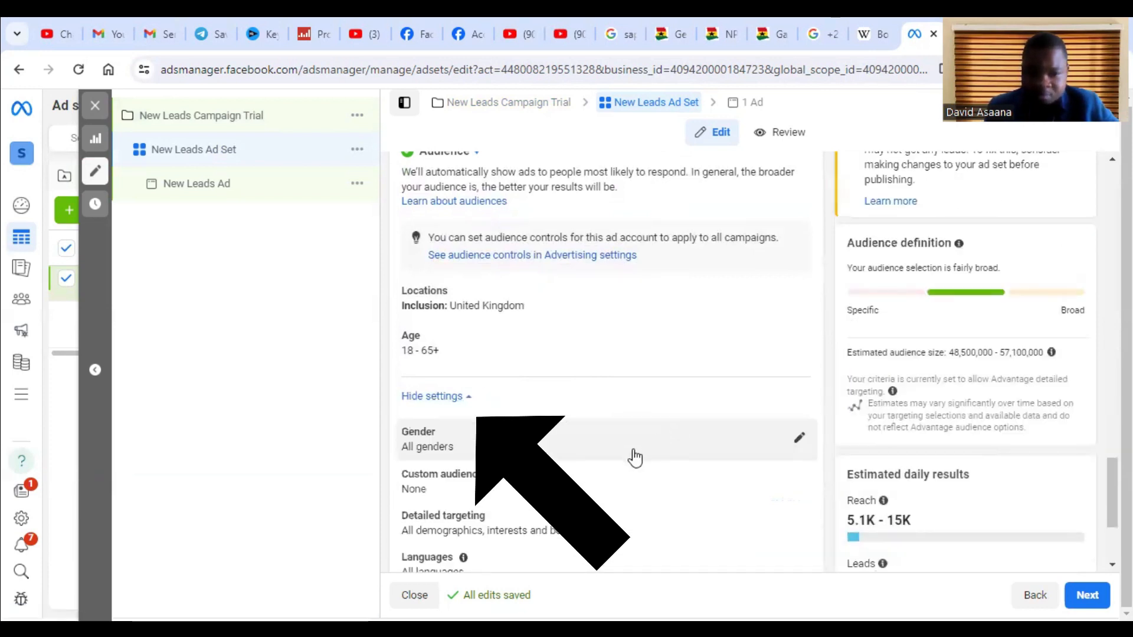
scroll(636, 442, down, 2)
scroll(647, 435, up, 4)
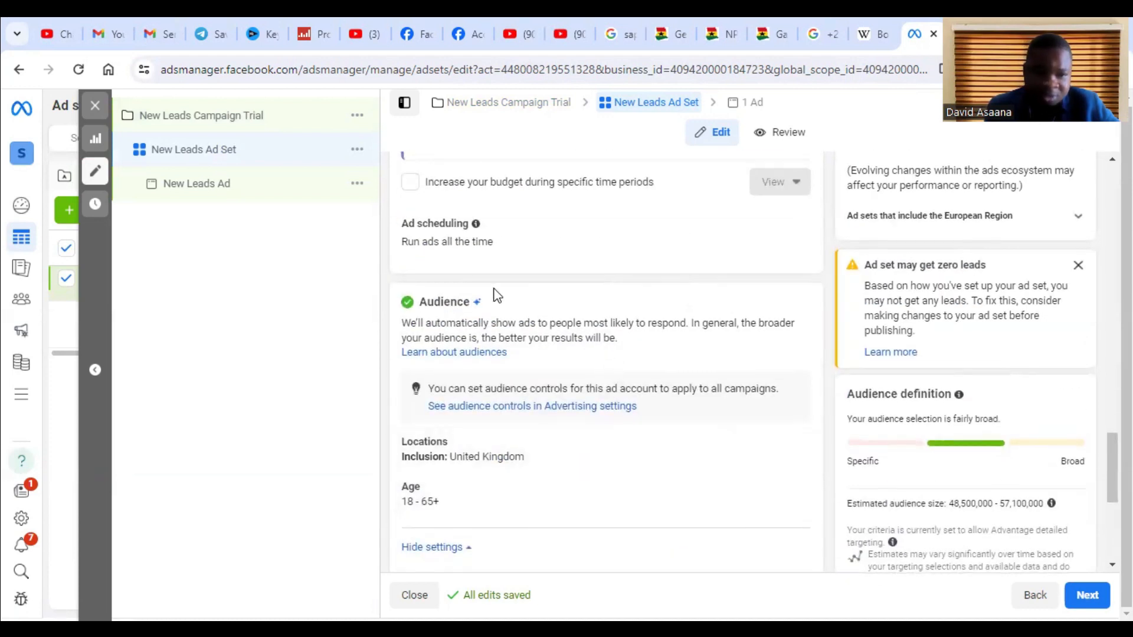
scroll(497, 295, up, 3)
scroll(641, 316, down, 5)
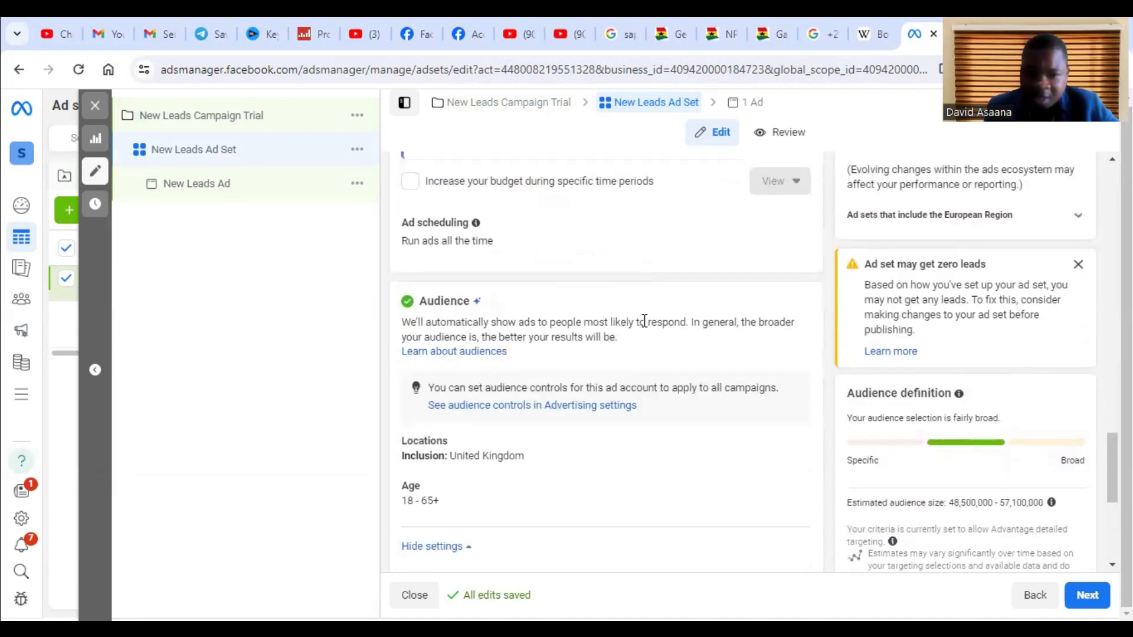
scroll(592, 337, down, 3)
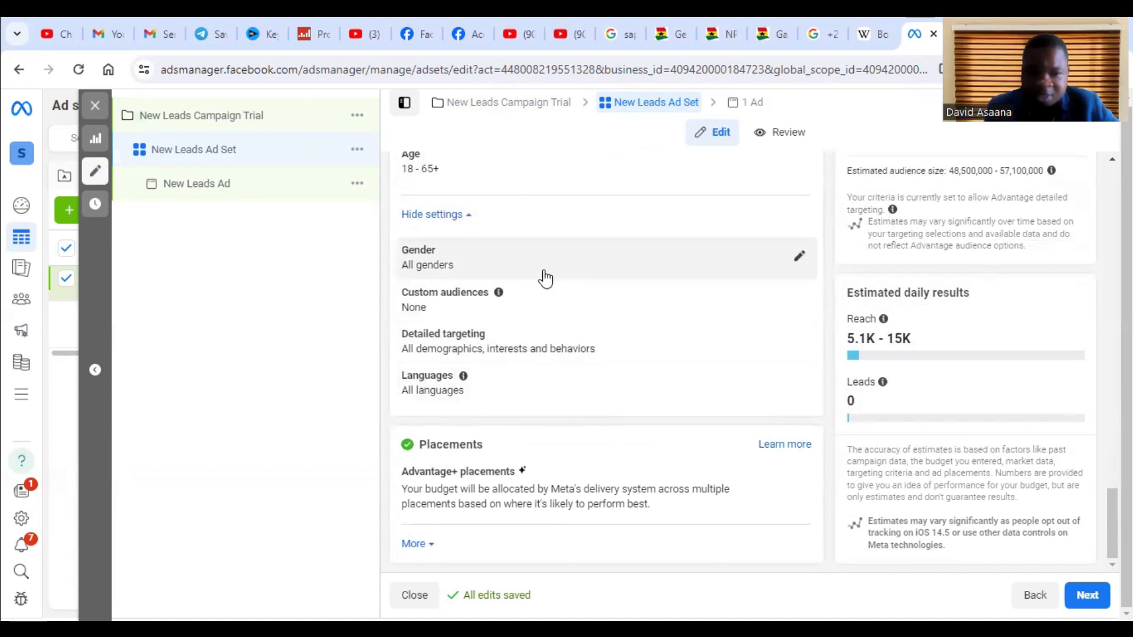
scroll(554, 283, up, 2)
scroll(764, 321, up, 2)
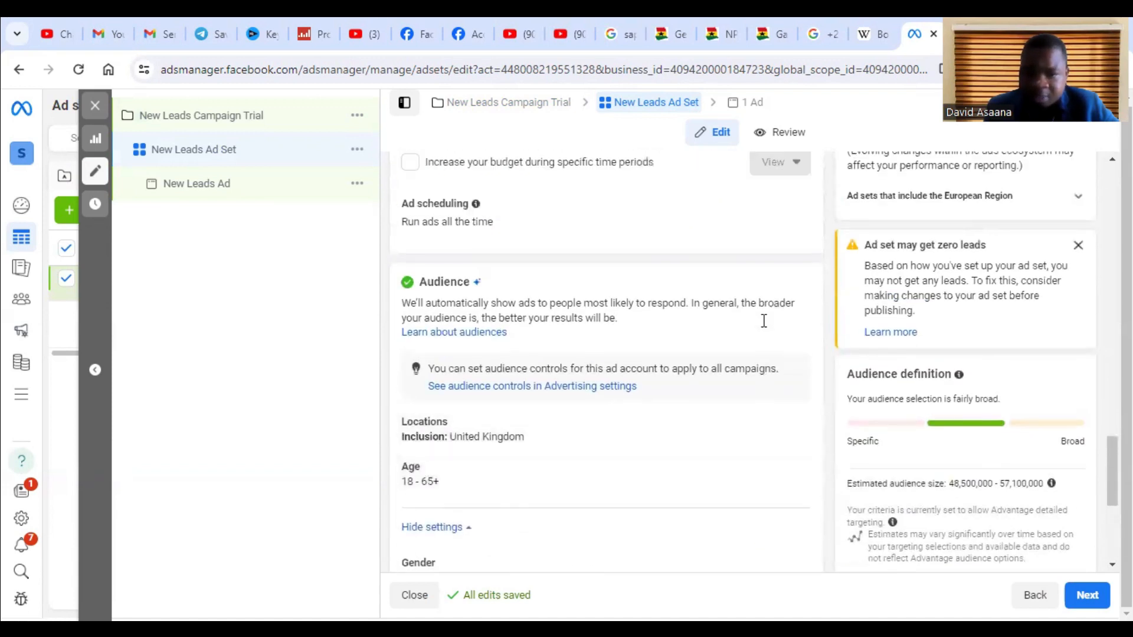
scroll(558, 384, down, 2)
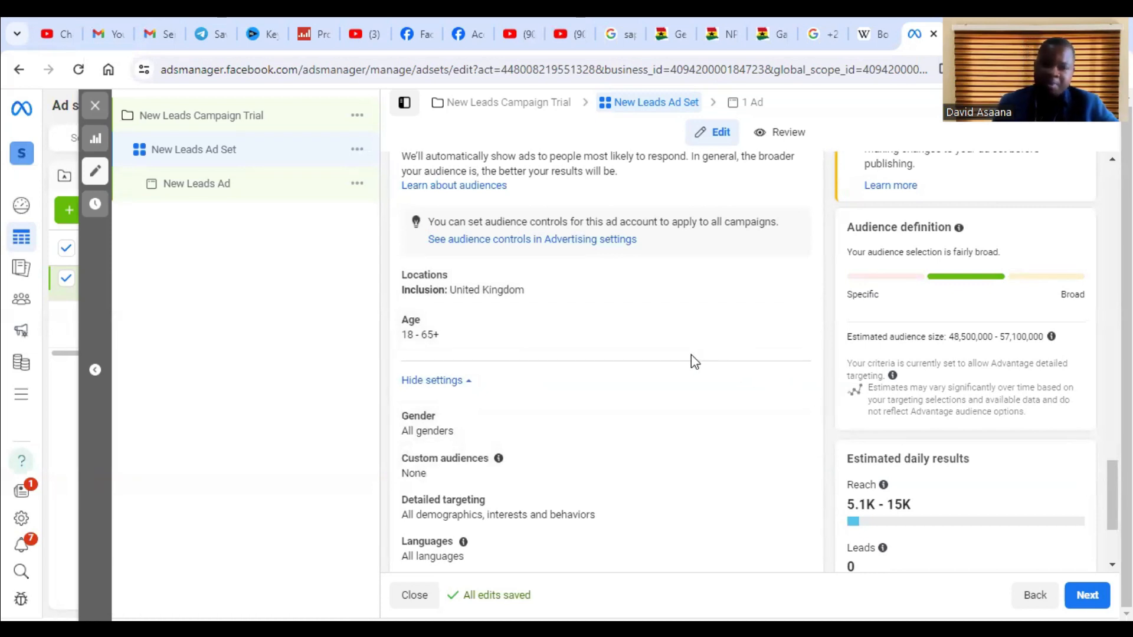
scroll(702, 354, up, 1)
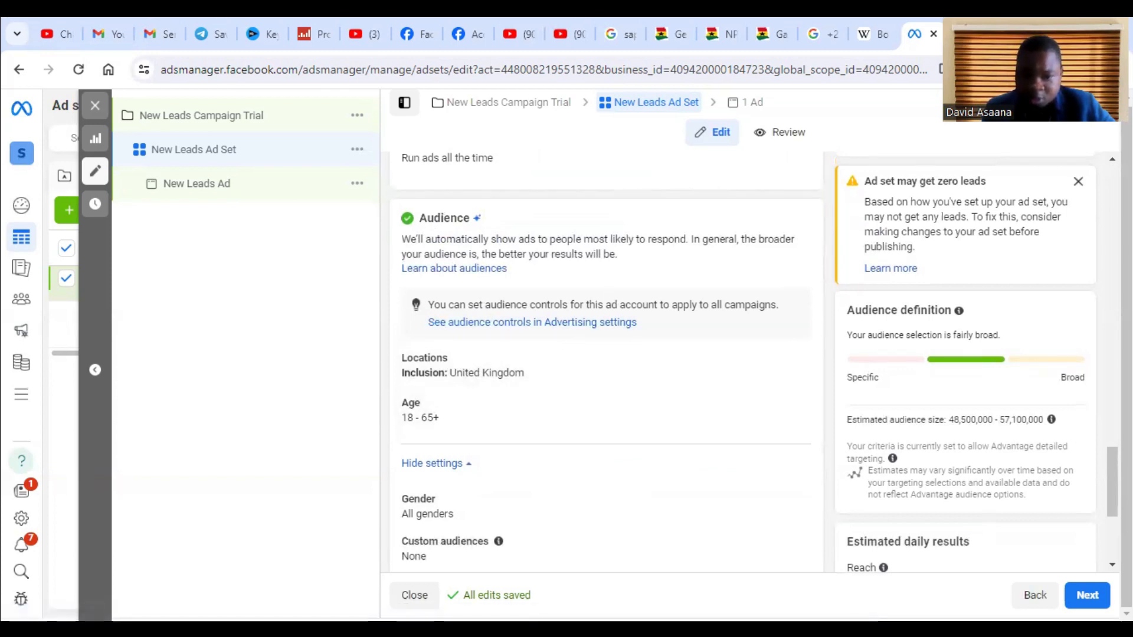
Step: Inspect the audience's age range options and look over the location and targeting settings
click(590, 407)
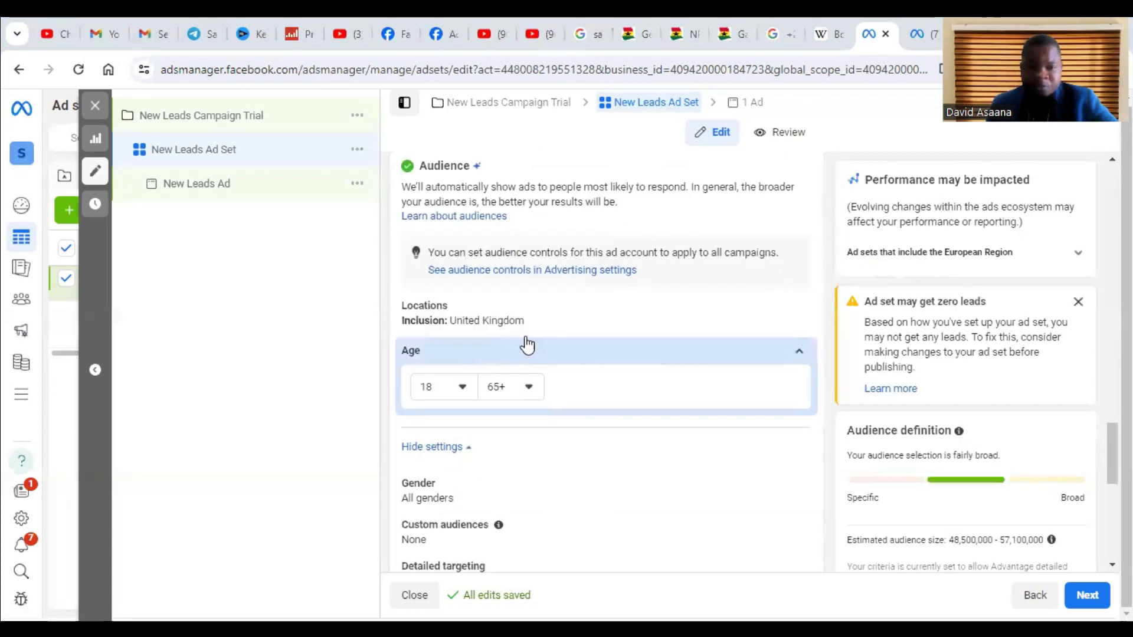
click(798, 357)
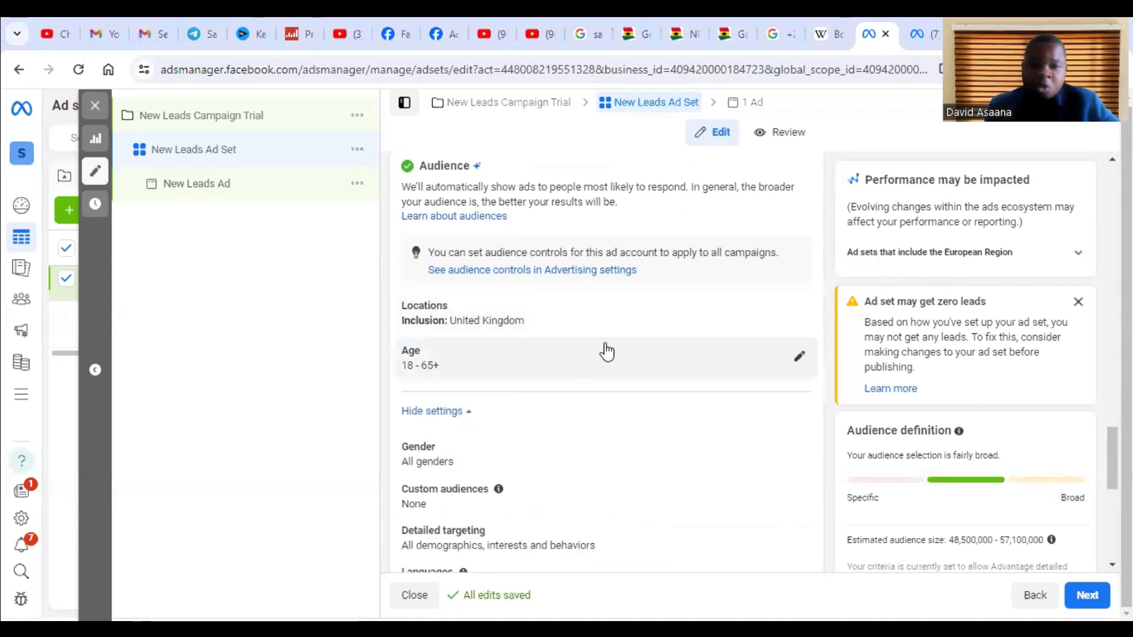
scroll(590, 348, down, 3)
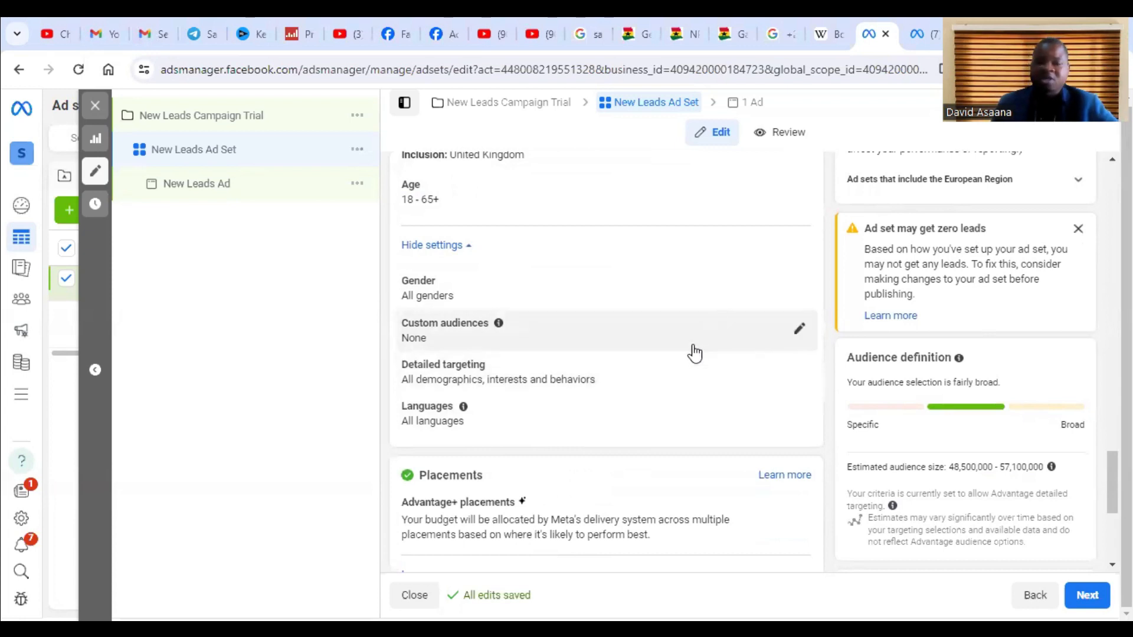
scroll(607, 400, up, 4)
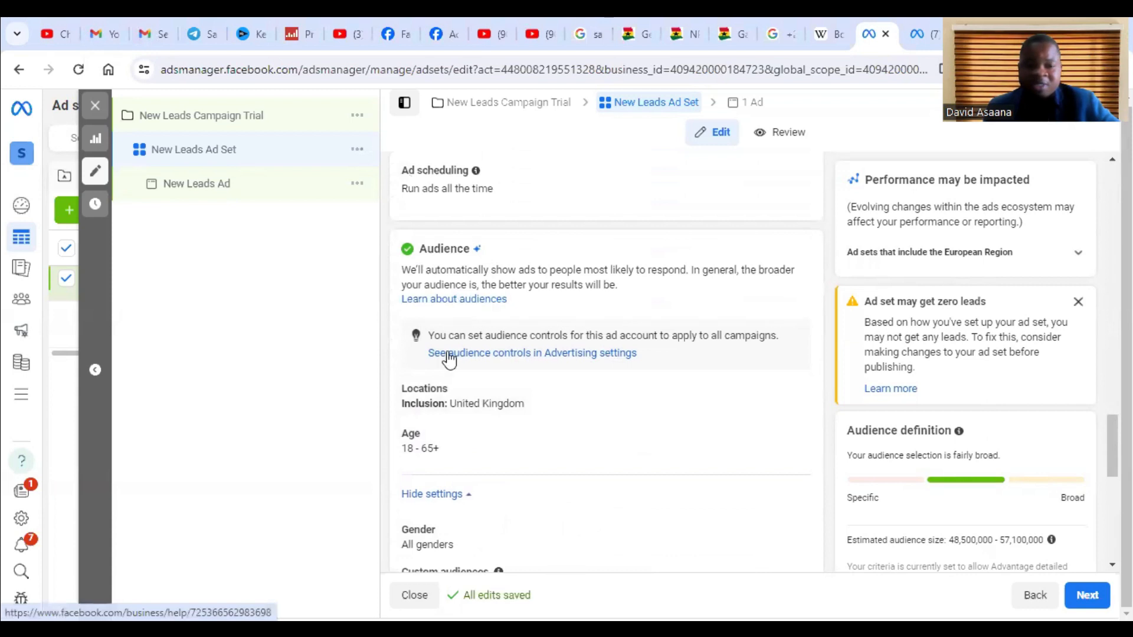
scroll(744, 425, down, 4)
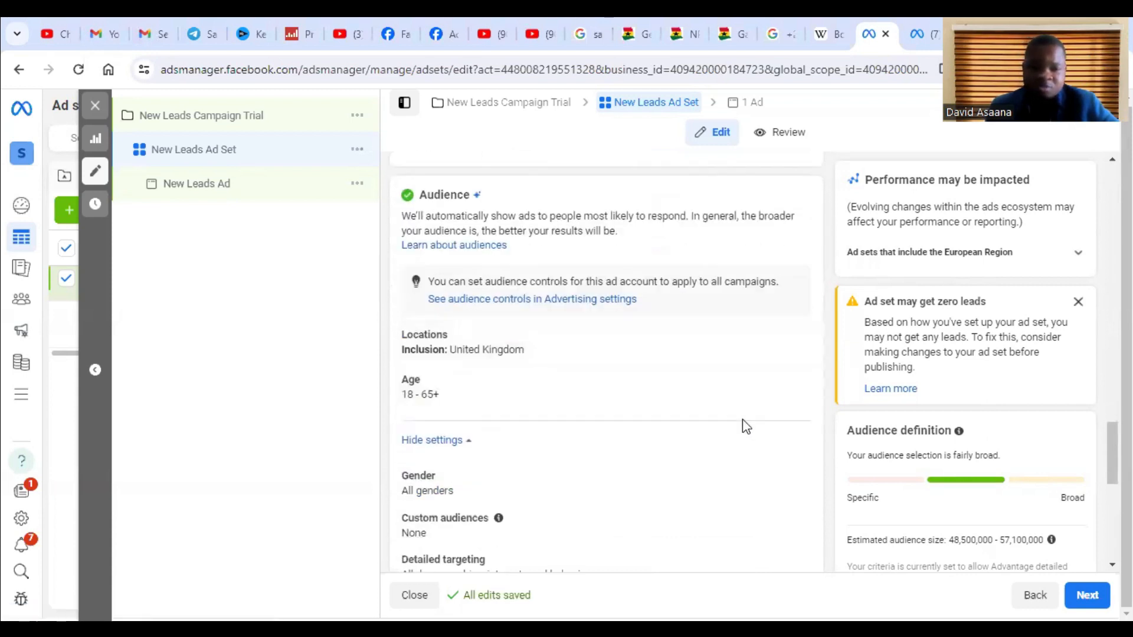
scroll(749, 330, up, 4)
Step: Set the audience's minimum age to 22 and open the gender options
click(789, 355)
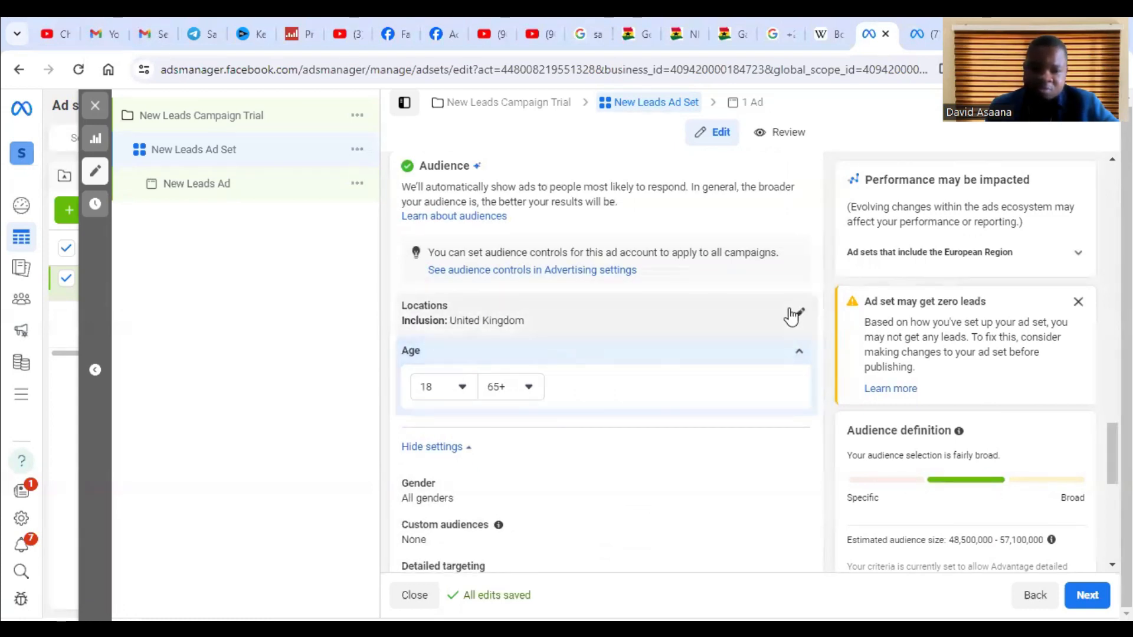
click(462, 391)
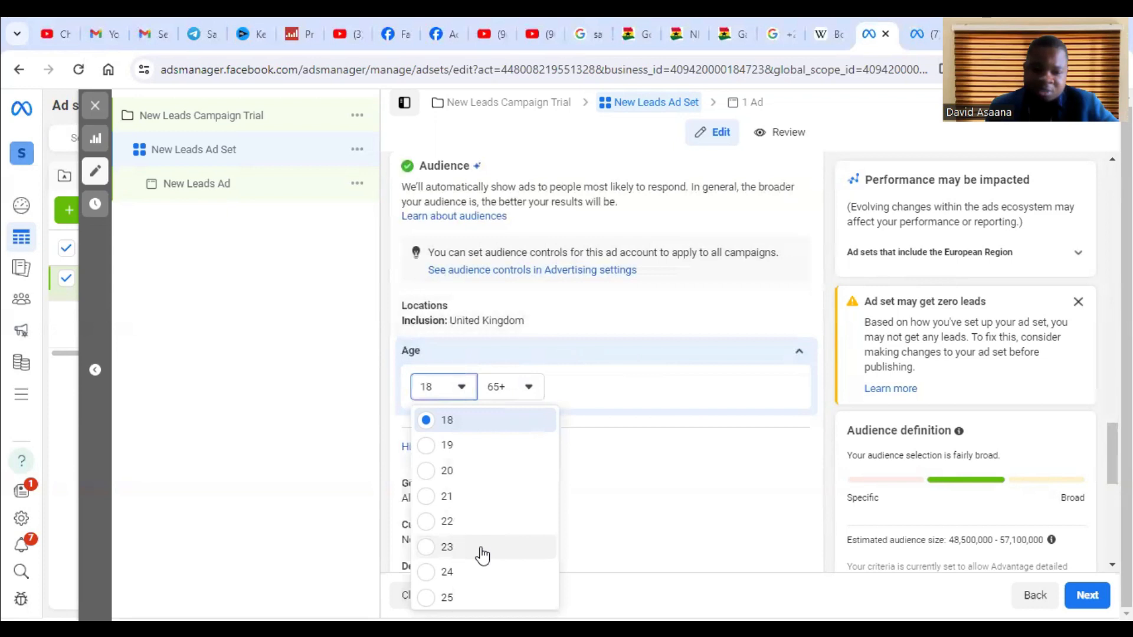
click(461, 531)
scroll(457, 536, down, 4)
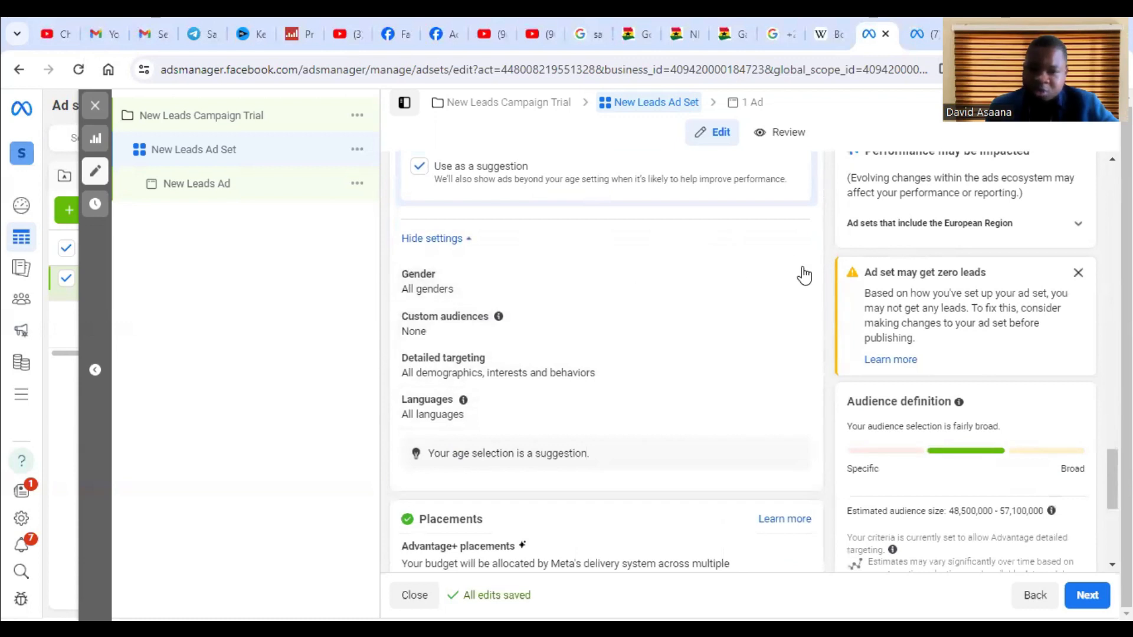
click(798, 279)
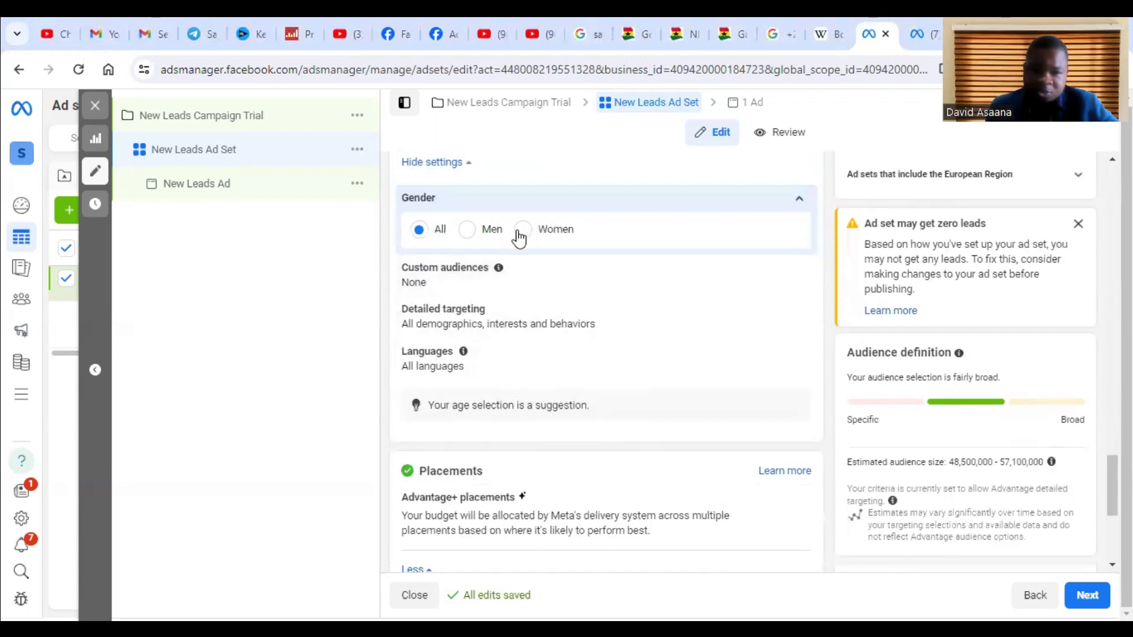
Step: Search detailed targeting for "truck" and add the Trucks (vehicles) interest
click(511, 324)
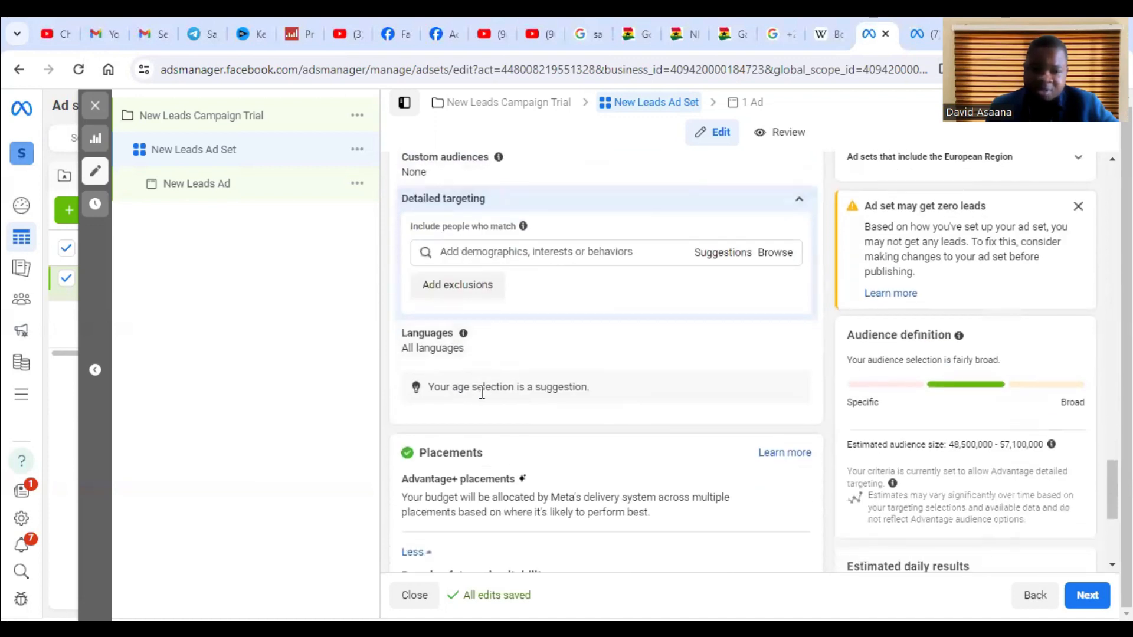
scroll(515, 251, up, 3)
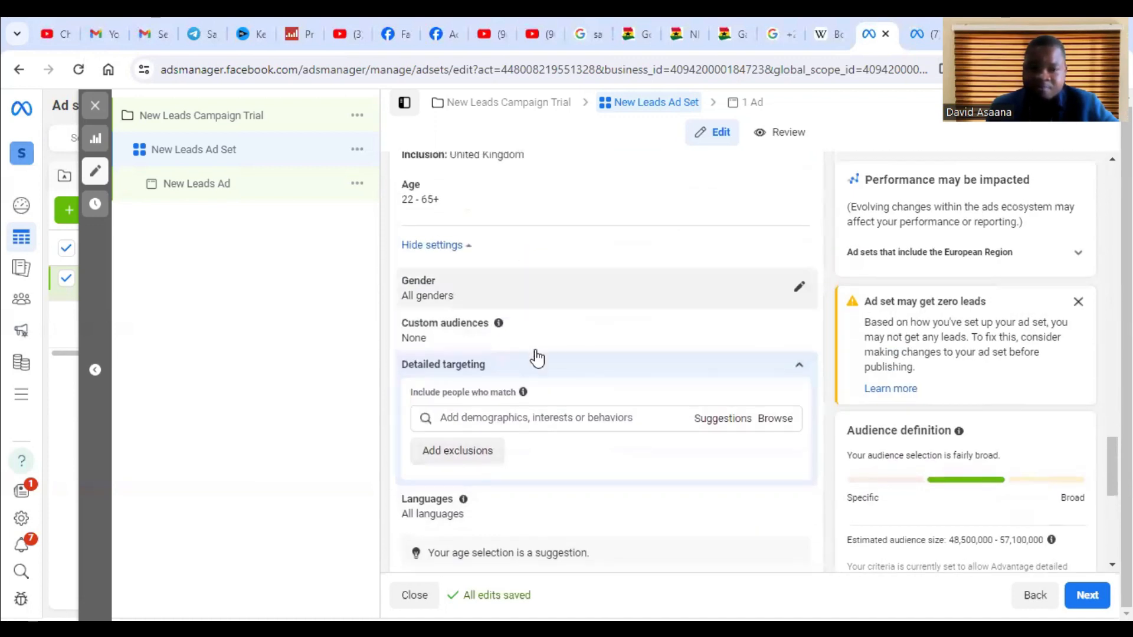
click(557, 418)
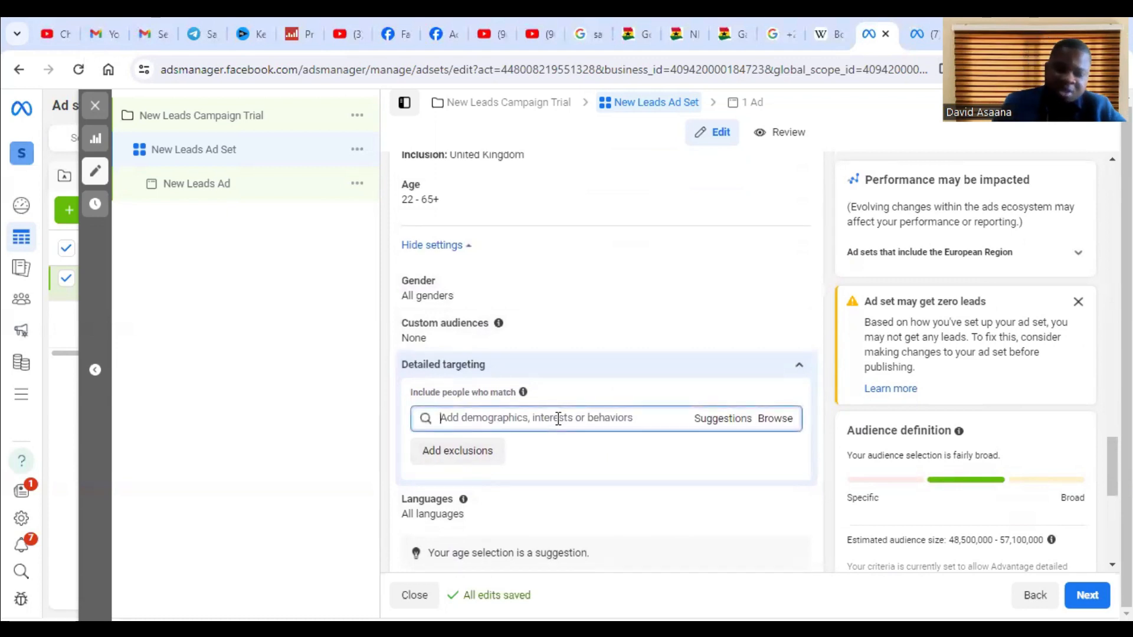
text(t)
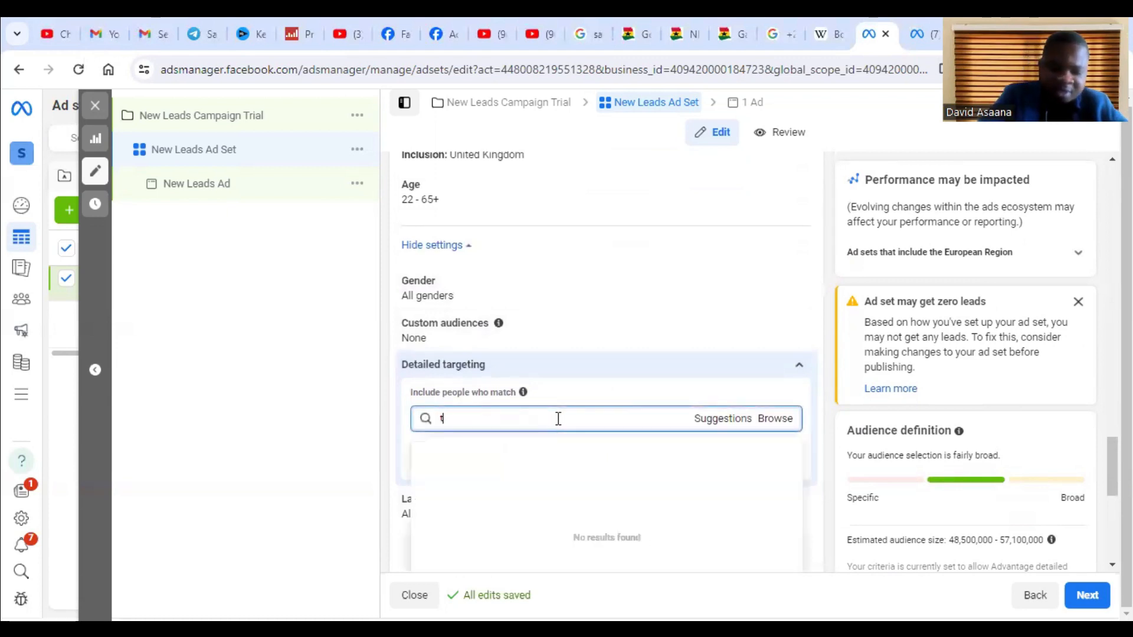
text(ruck)
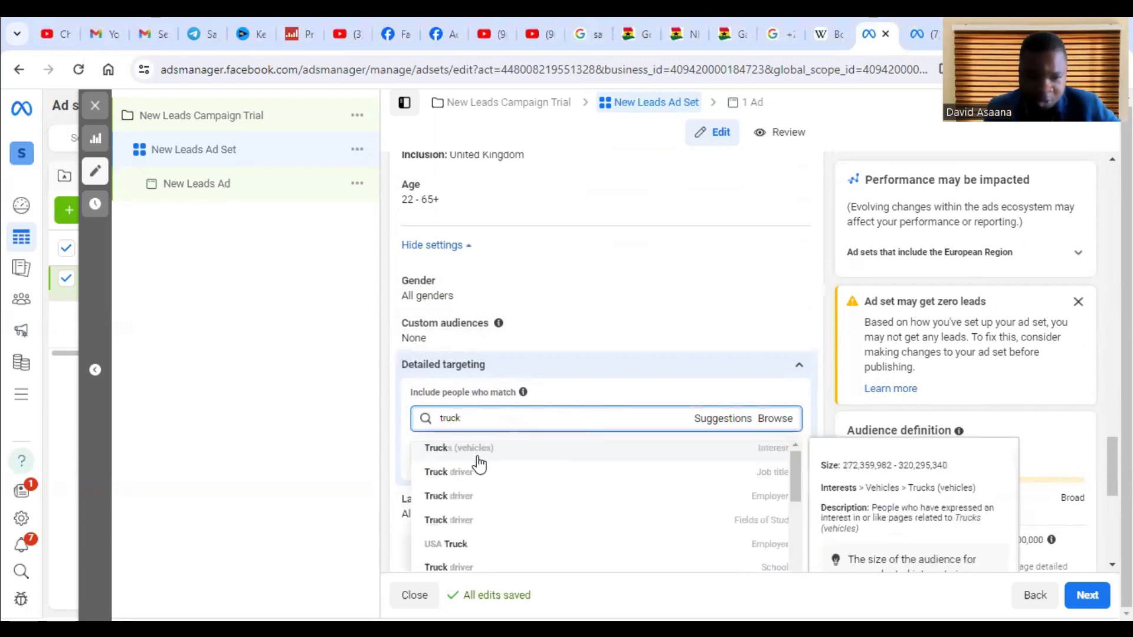
click(477, 444)
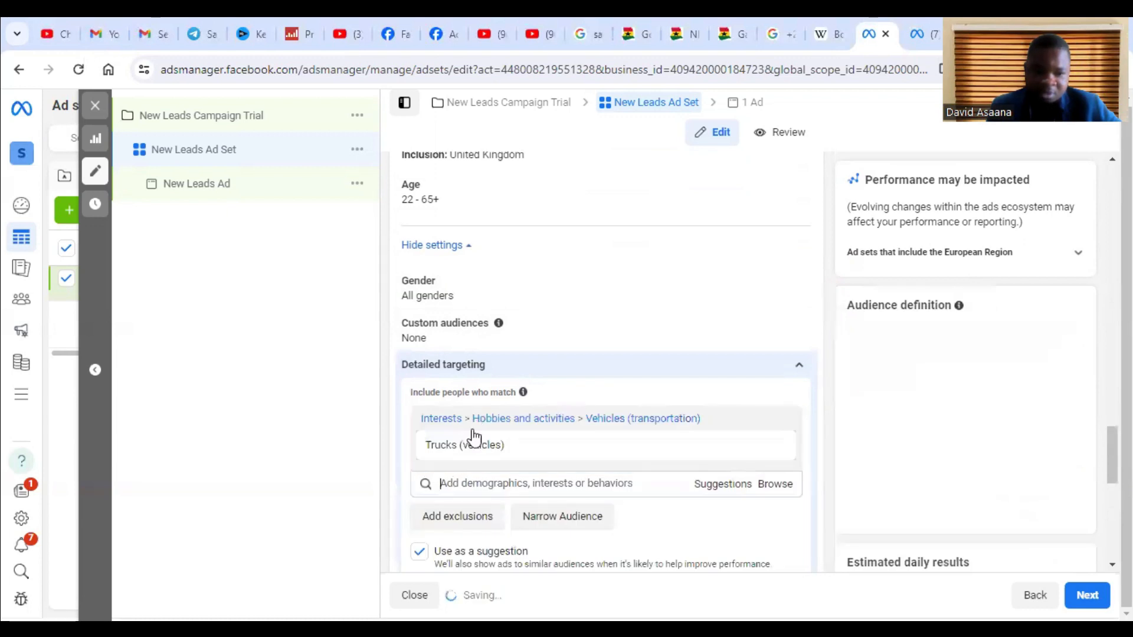
Step: Search detailed targeting for "van" and add the Van (vehicle) interest alongside Trucks (vehicles)
scroll(472, 413, down, 3)
click(483, 313)
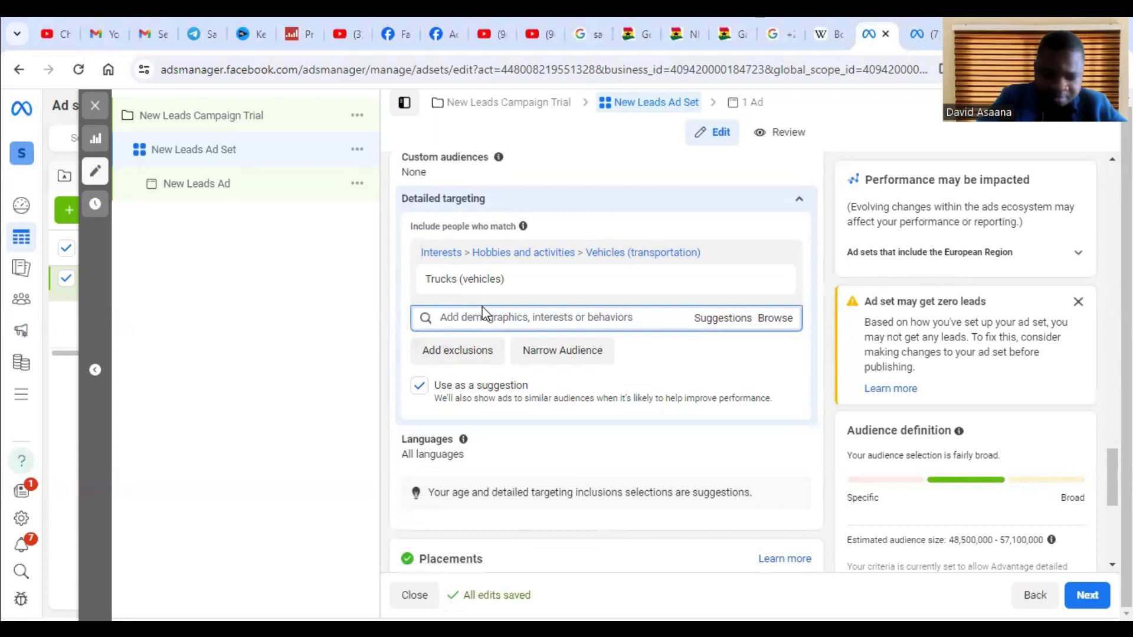
text(van)
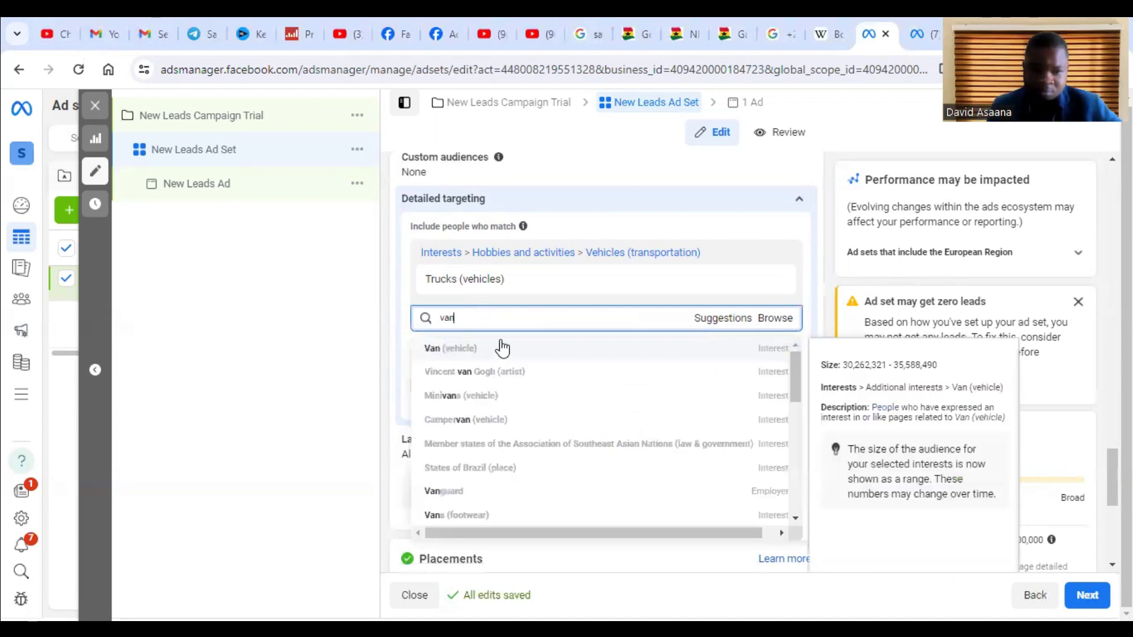
click(500, 349)
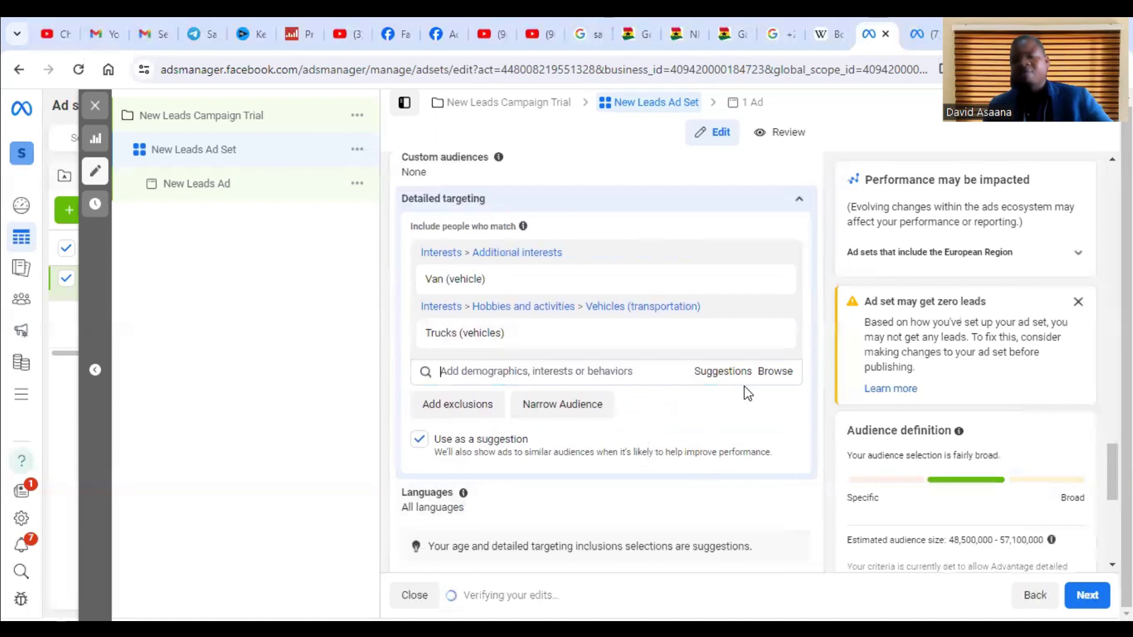
scroll(724, 481, down, 1)
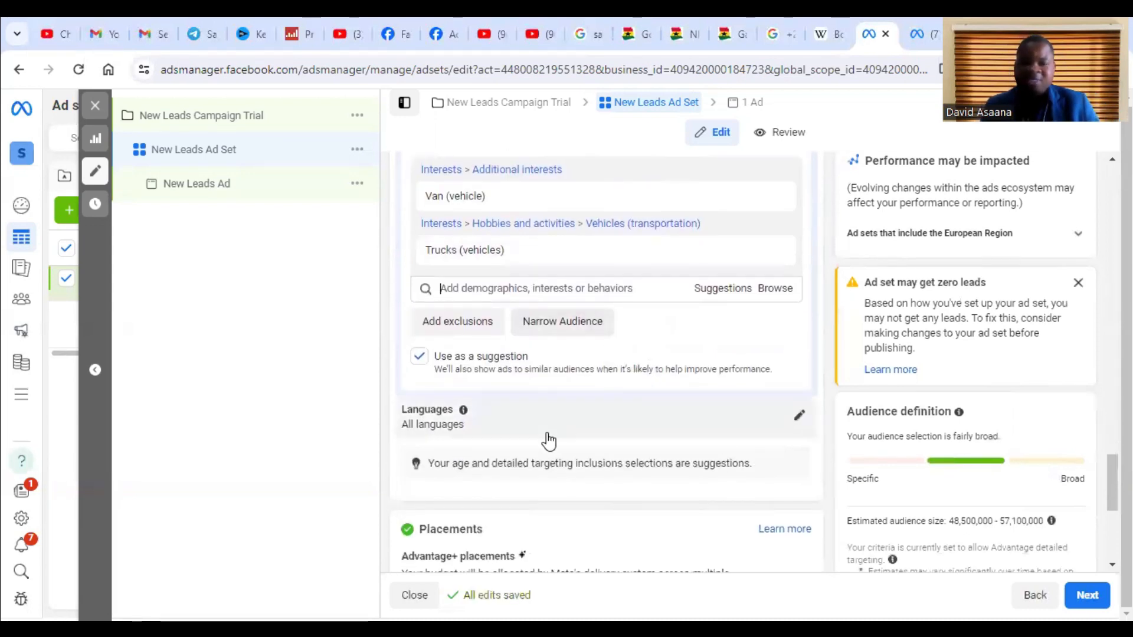
scroll(557, 448, down, 1)
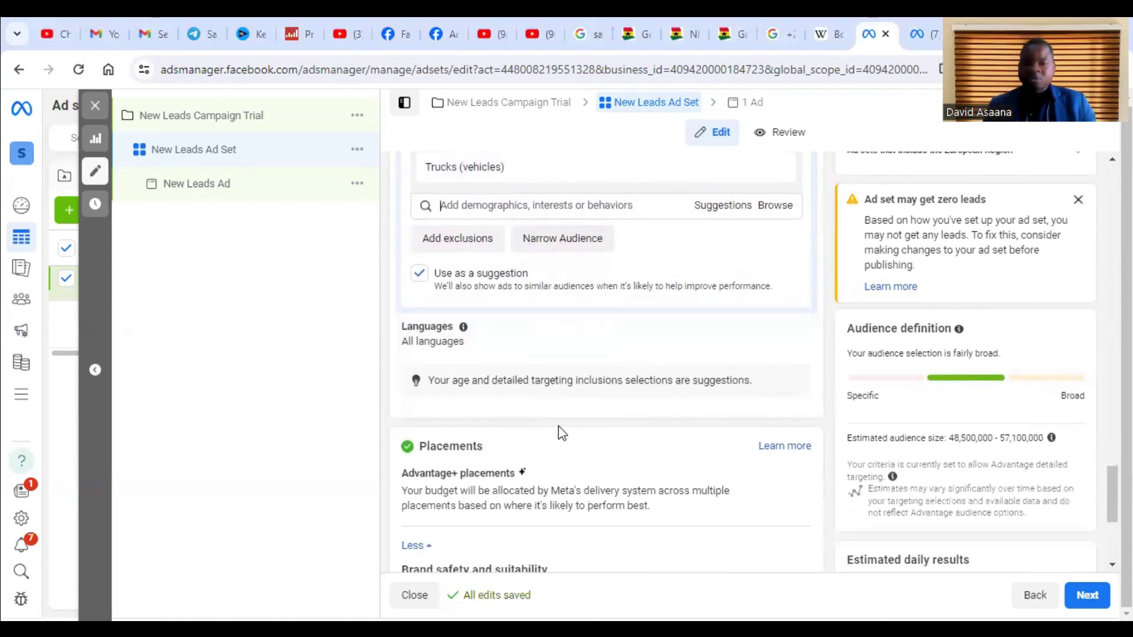
scroll(715, 289, up, 4)
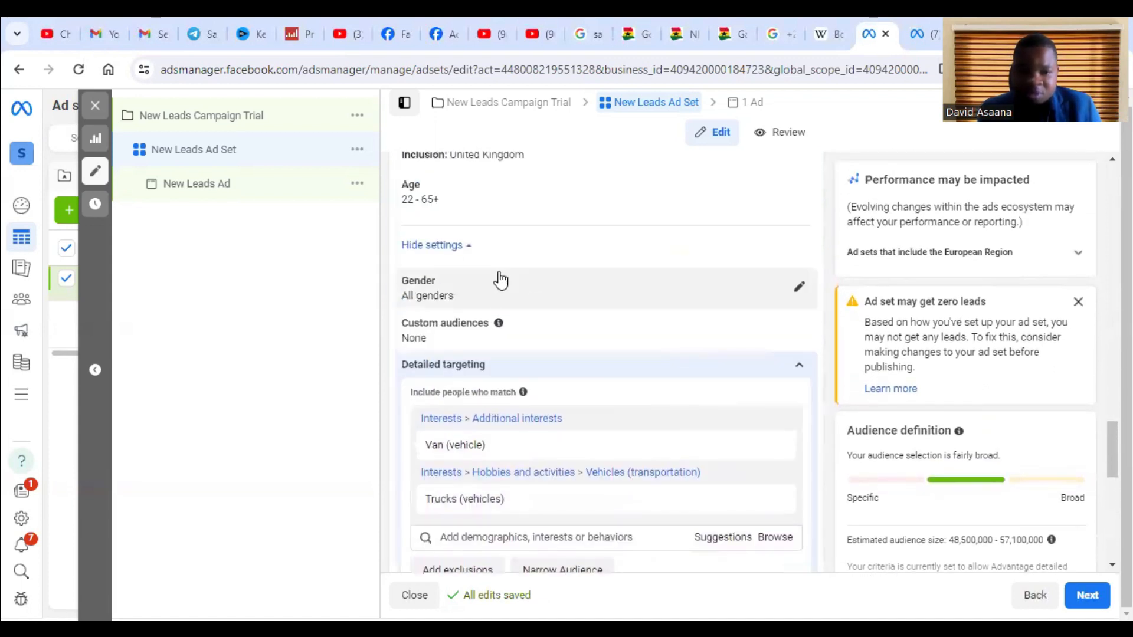
scroll(543, 363, down, 2)
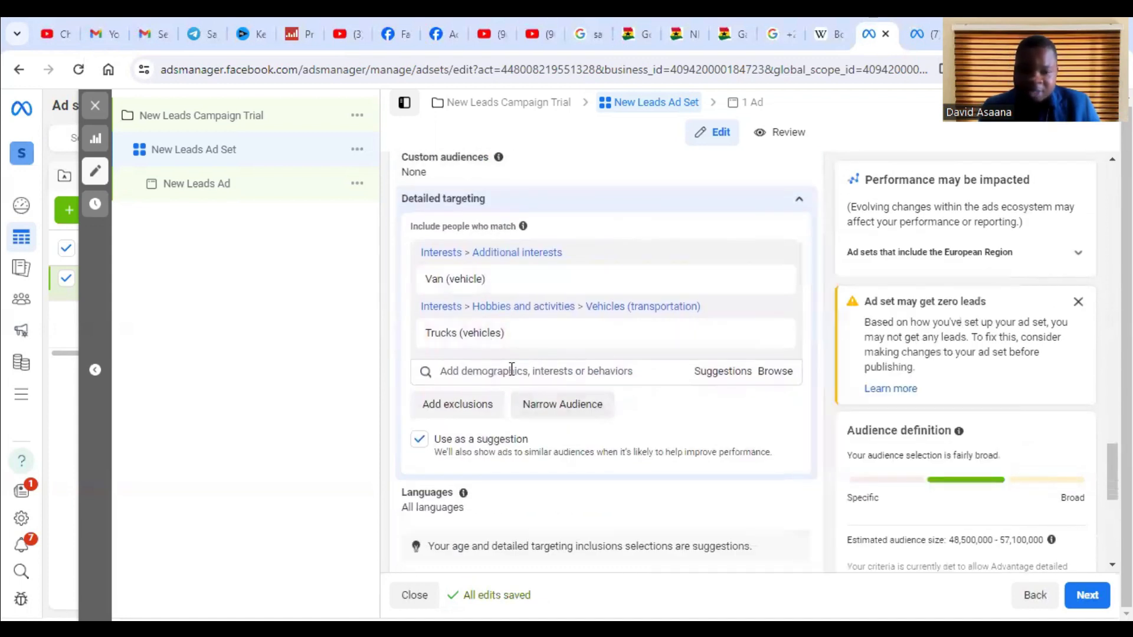
Step: Inspect the audience size details of the Van (vehicle) and Trucks (vehicles) interests in detailed targeting
scroll(534, 472, down, 2)
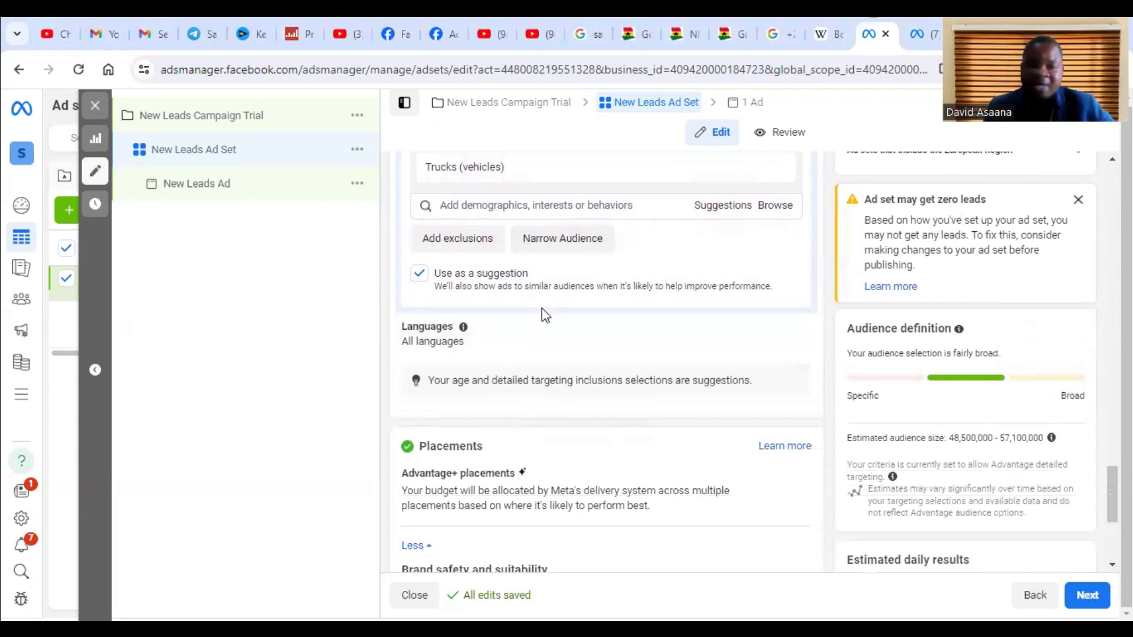
scroll(576, 332, up, 1)
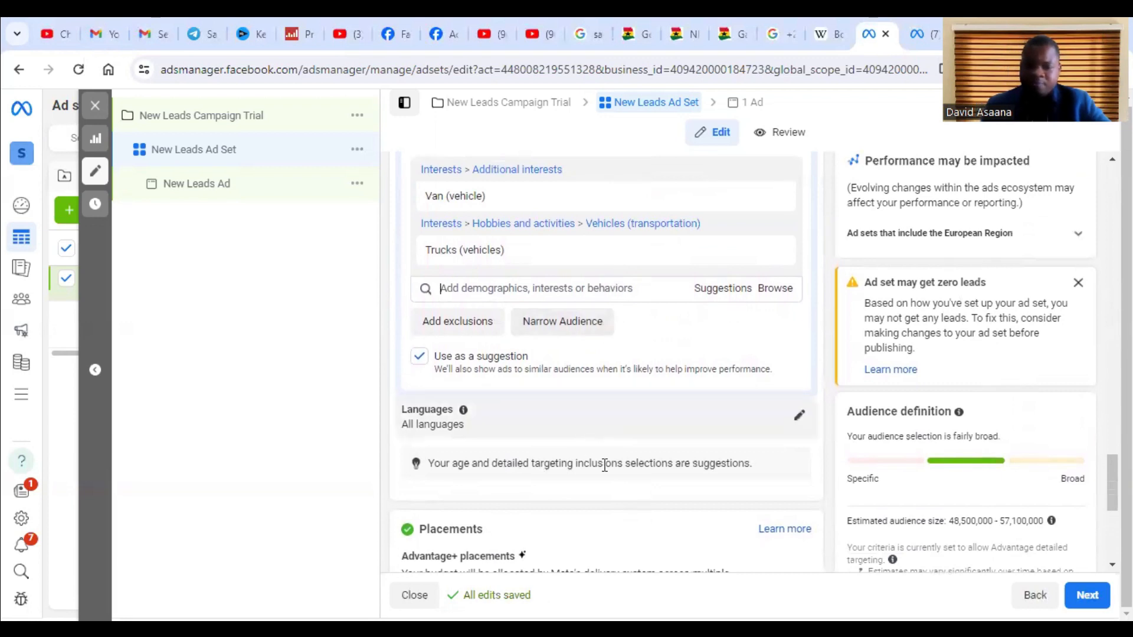
mouse_move(500, 197)
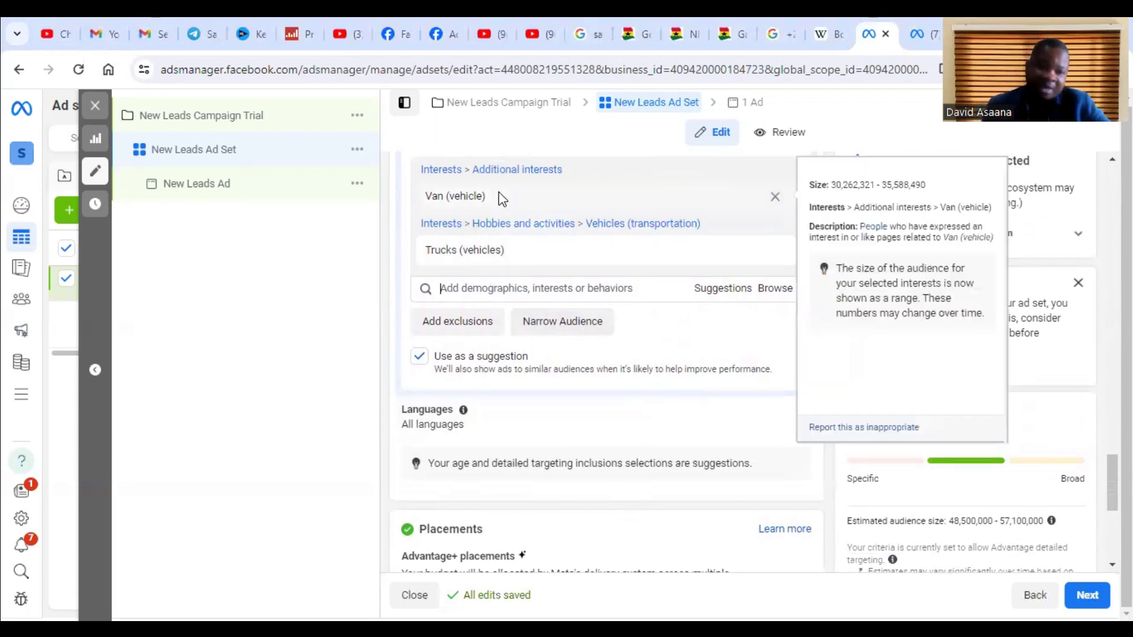
mouse_move(468, 255)
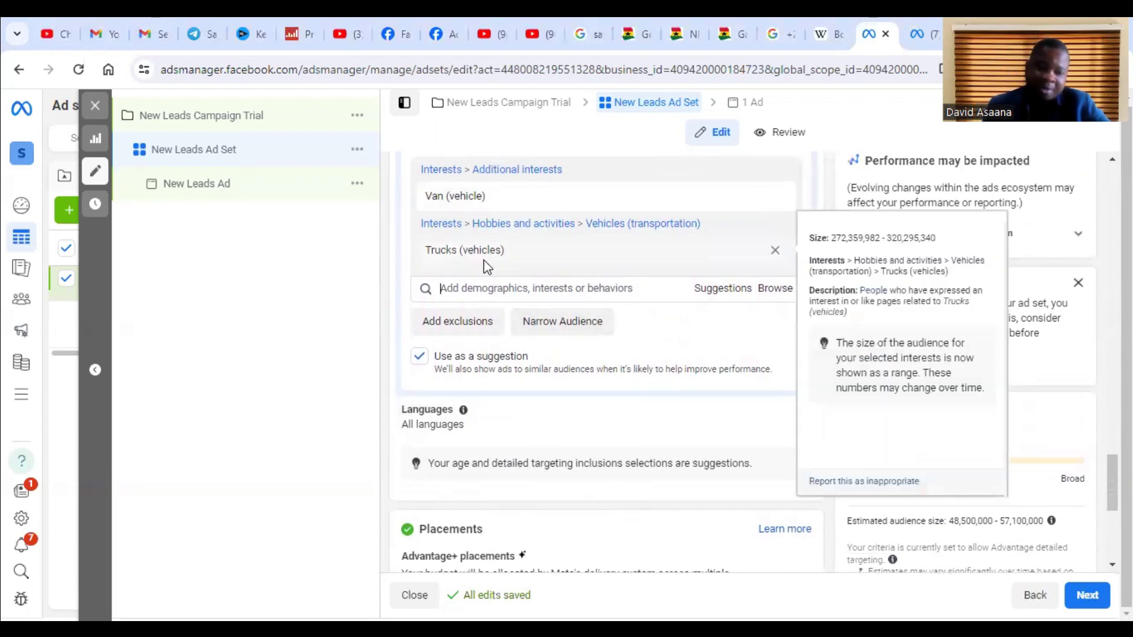
scroll(485, 248, up, 1)
mouse_move(595, 274)
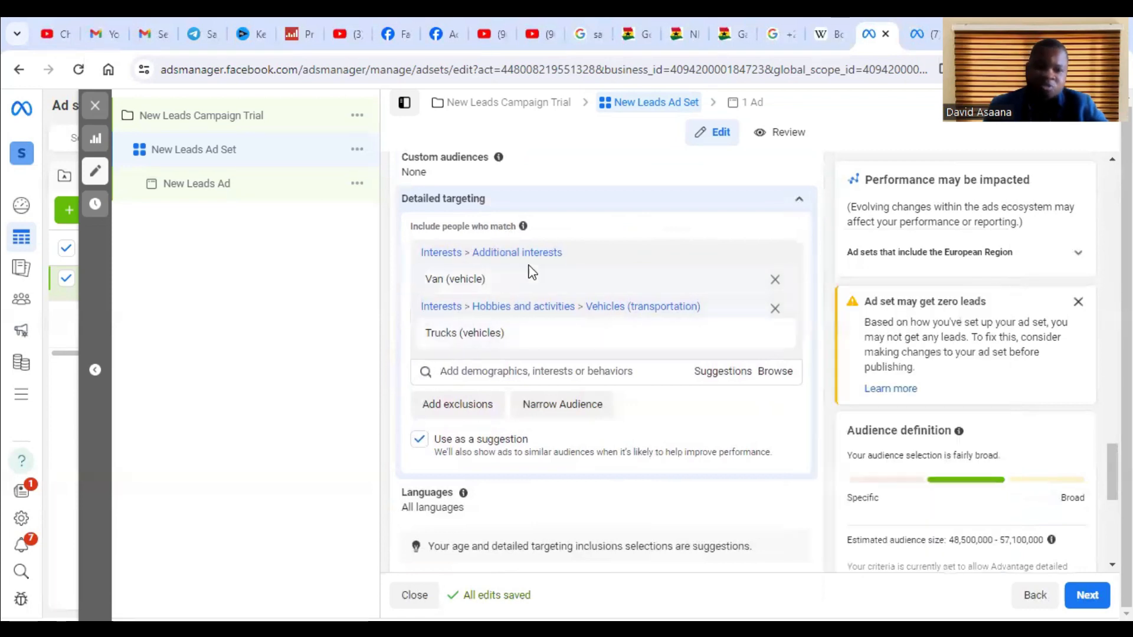
Step: Look over the detailed targeting suggestion option, the languages setting, and the placements and brand safety settings of the ad set
scroll(569, 328, down, 3)
scroll(570, 327, down, 4)
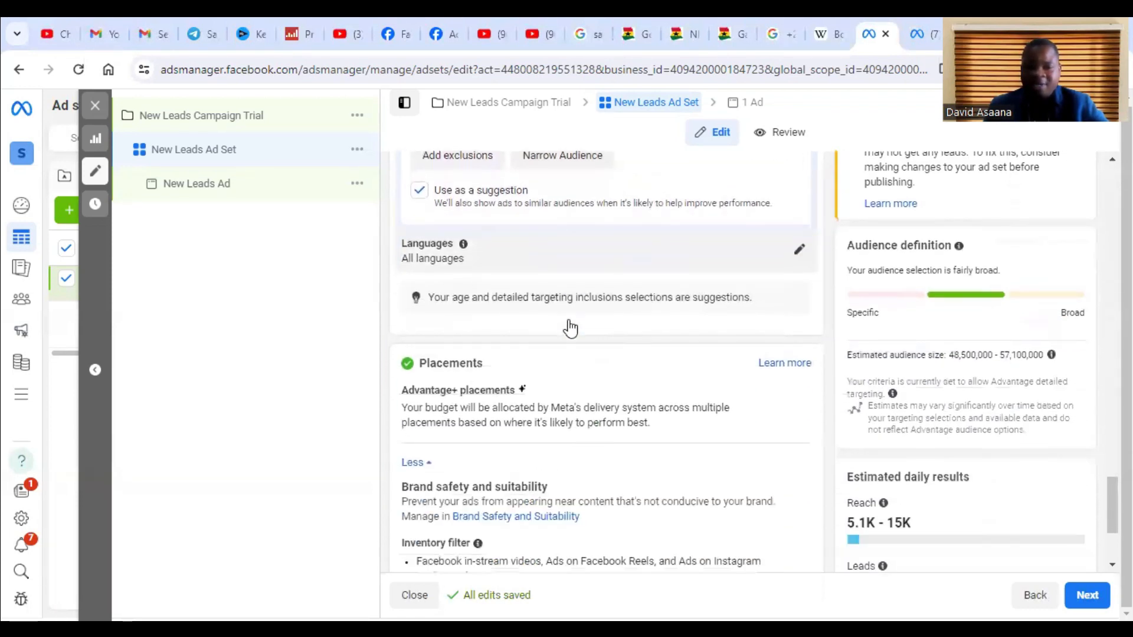
scroll(531, 302, up, 7)
scroll(496, 354, down, 3)
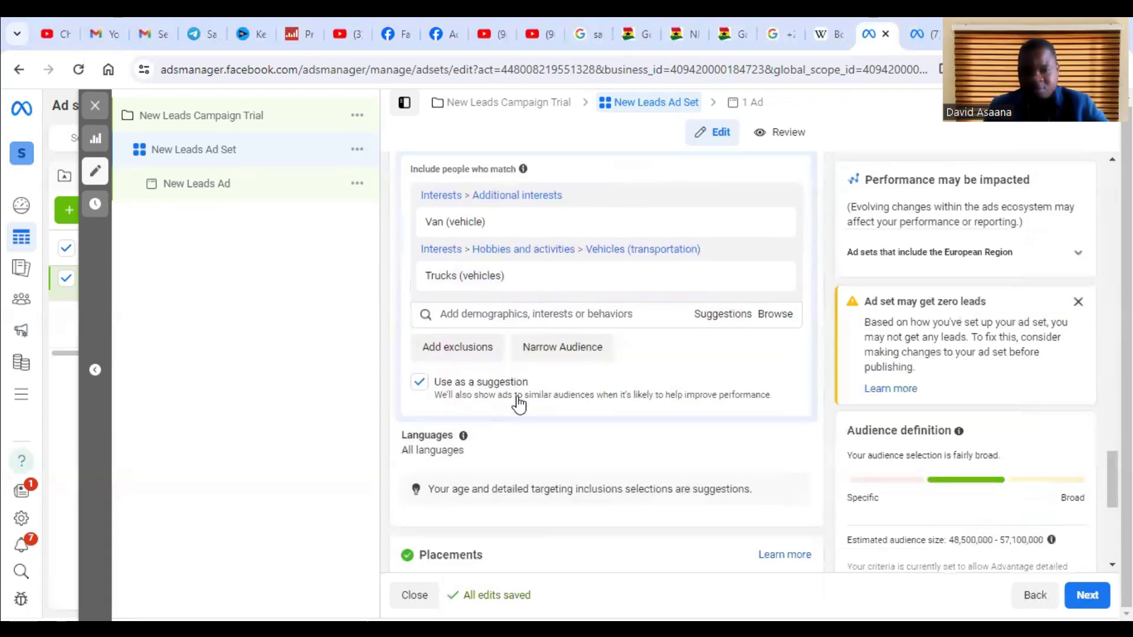
scroll(500, 321, up, 4)
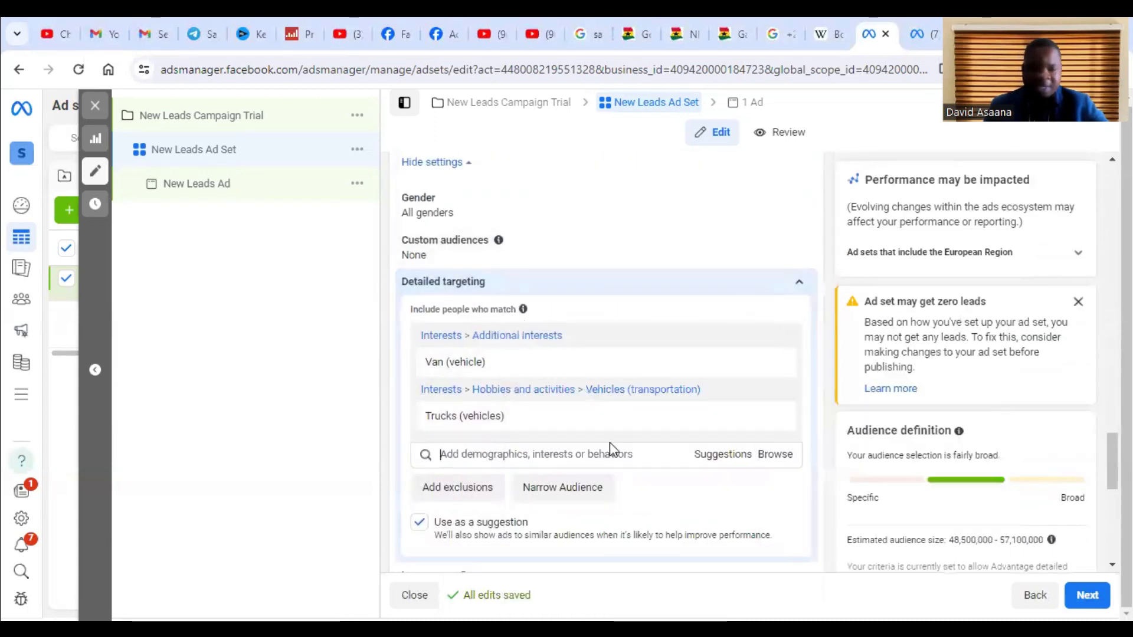
mouse_move(644, 373)
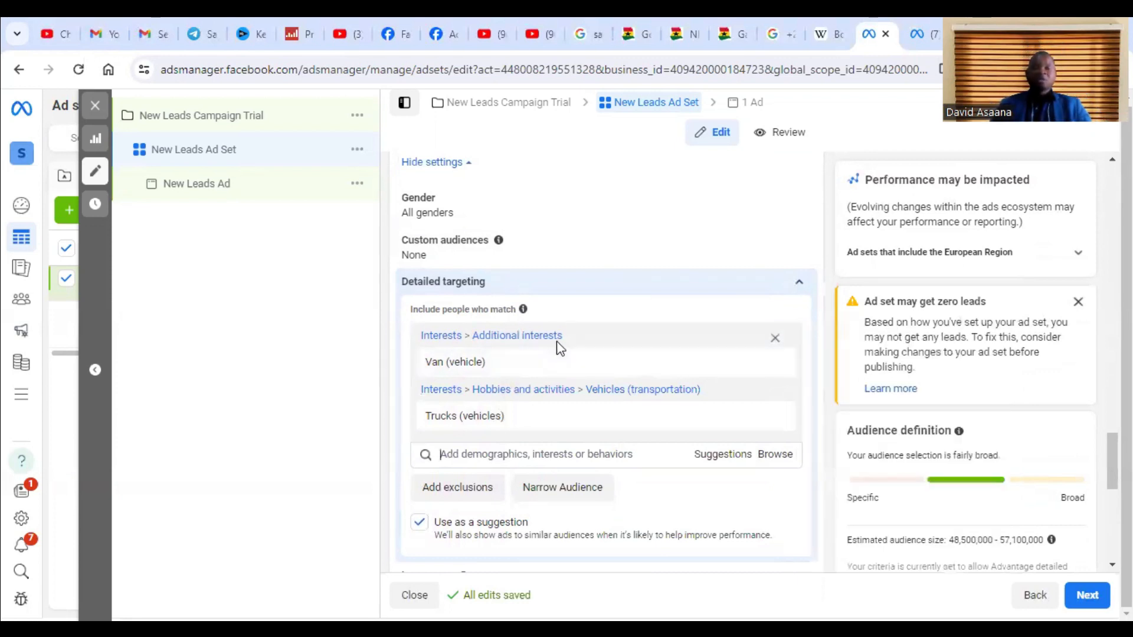
scroll(546, 407, down, 4)
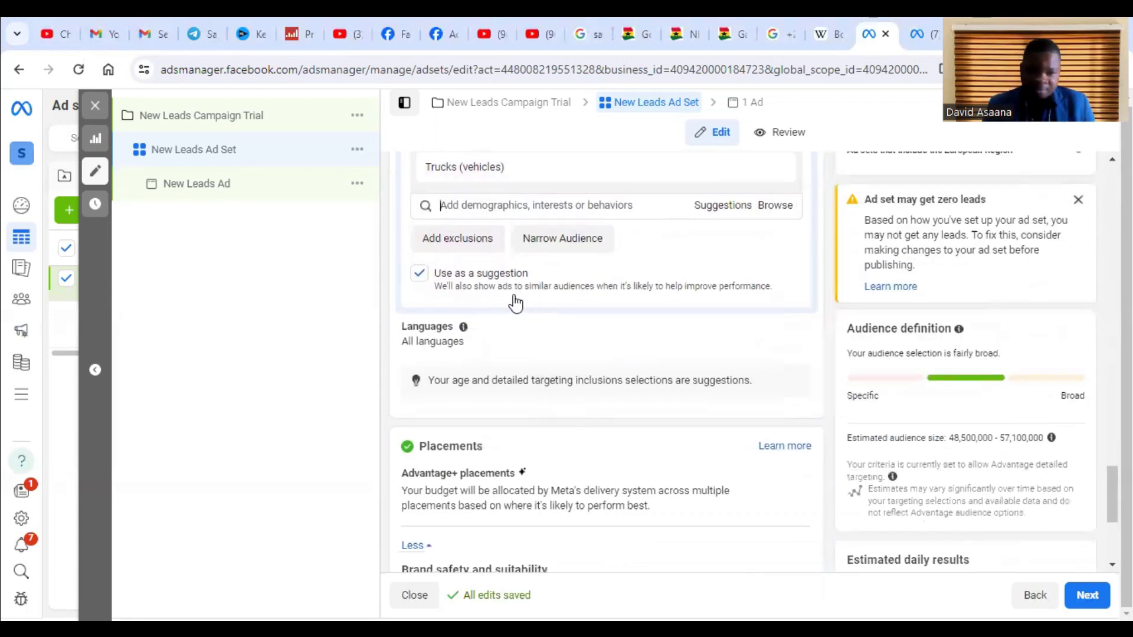
scroll(534, 292, up, 3)
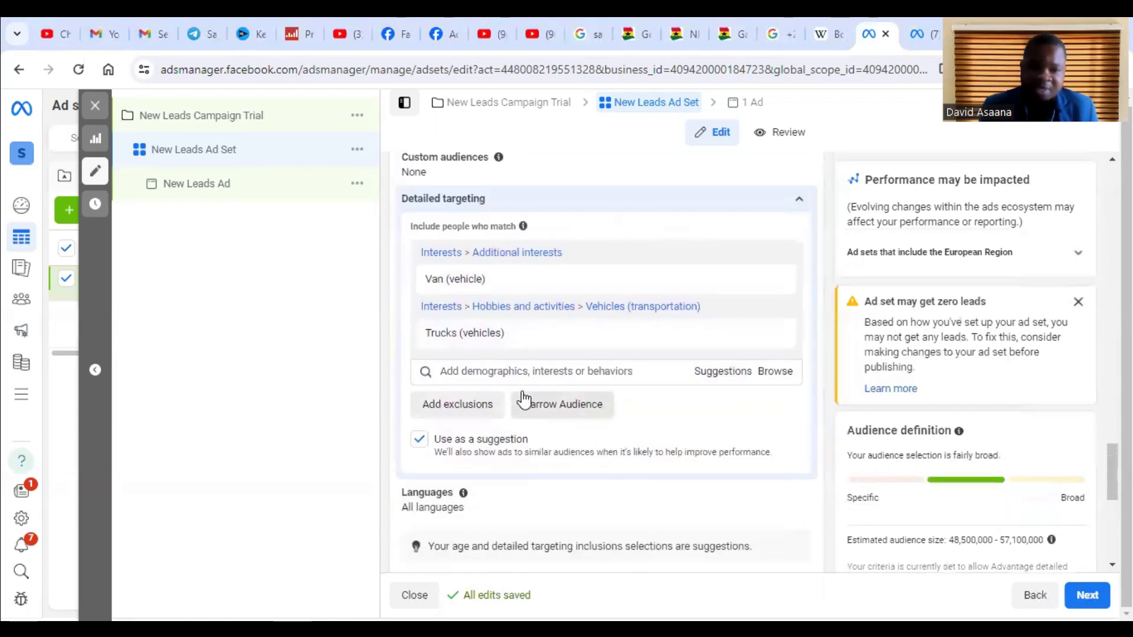
scroll(524, 395, up, 3)
scroll(524, 395, down, 10)
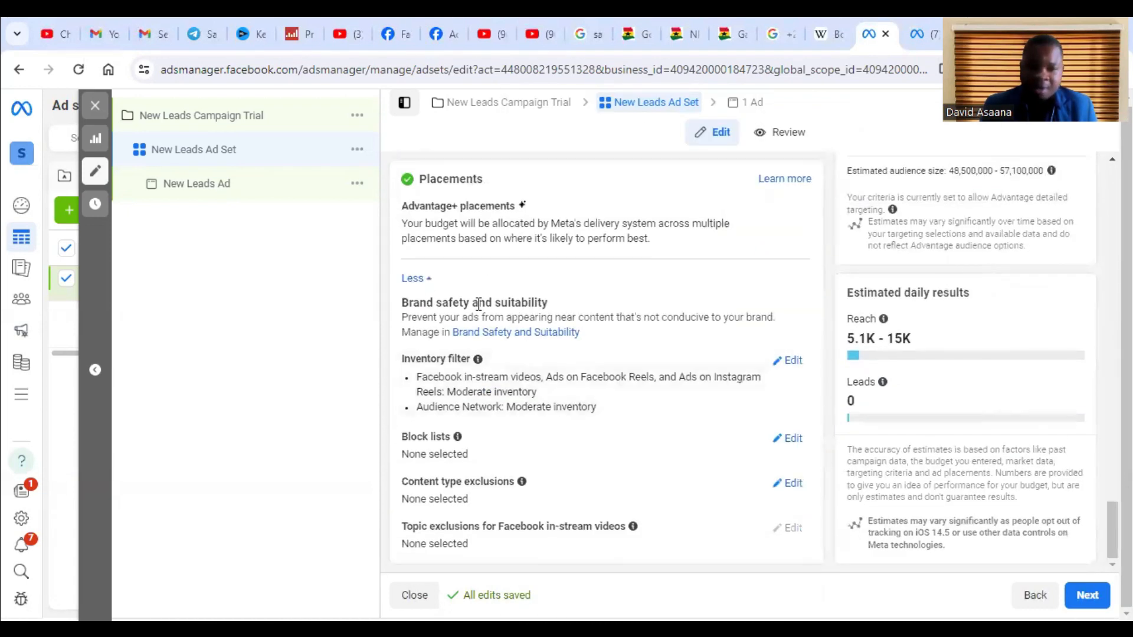
scroll(501, 354, up, 4)
scroll(455, 341, up, 4)
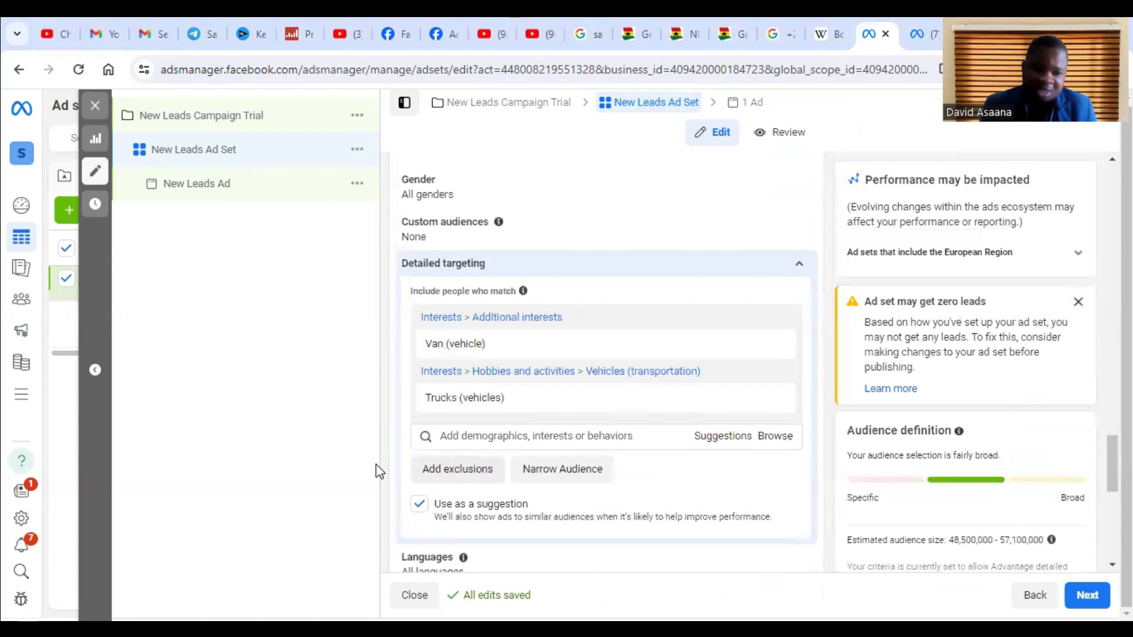
scroll(428, 555, down, 3)
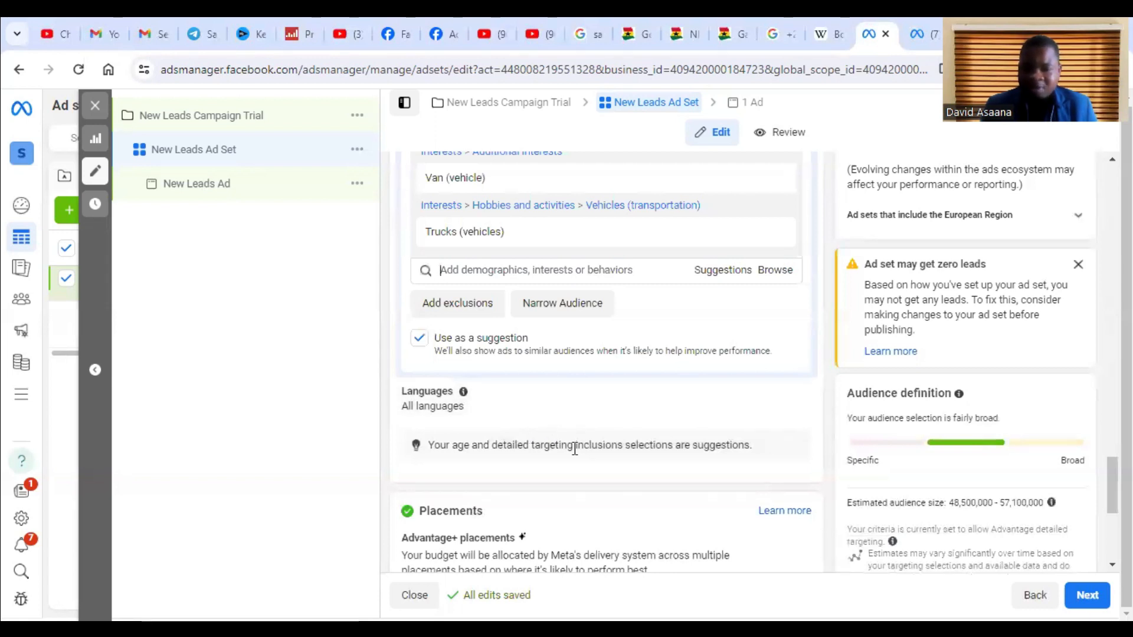
scroll(575, 449, down, 2)
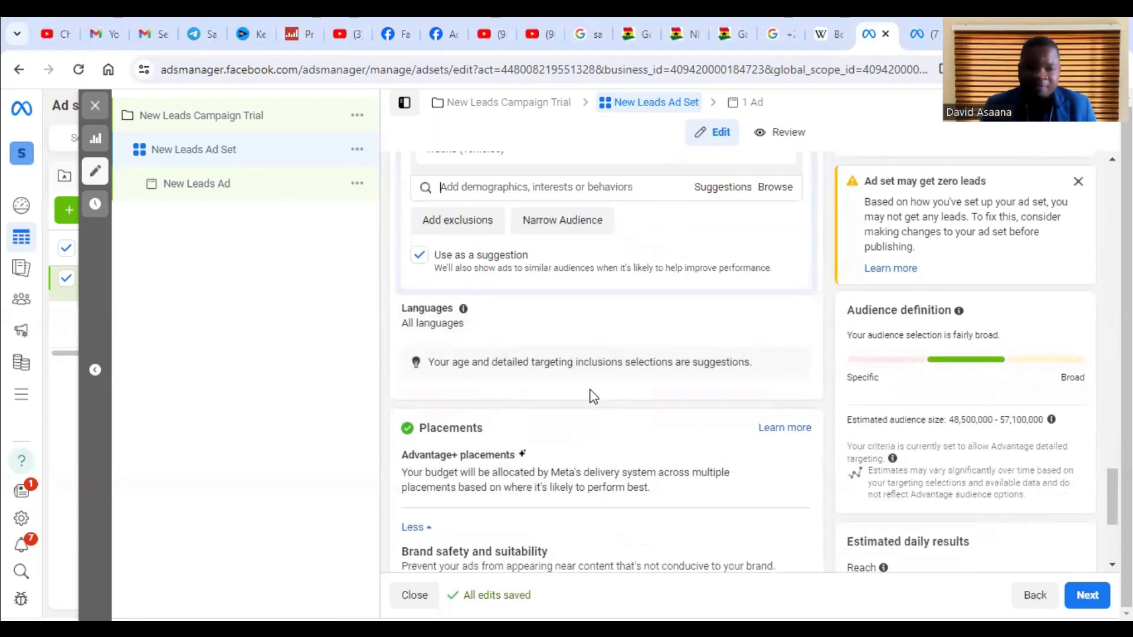
scroll(441, 372, down, 3)
scroll(425, 324, up, 8)
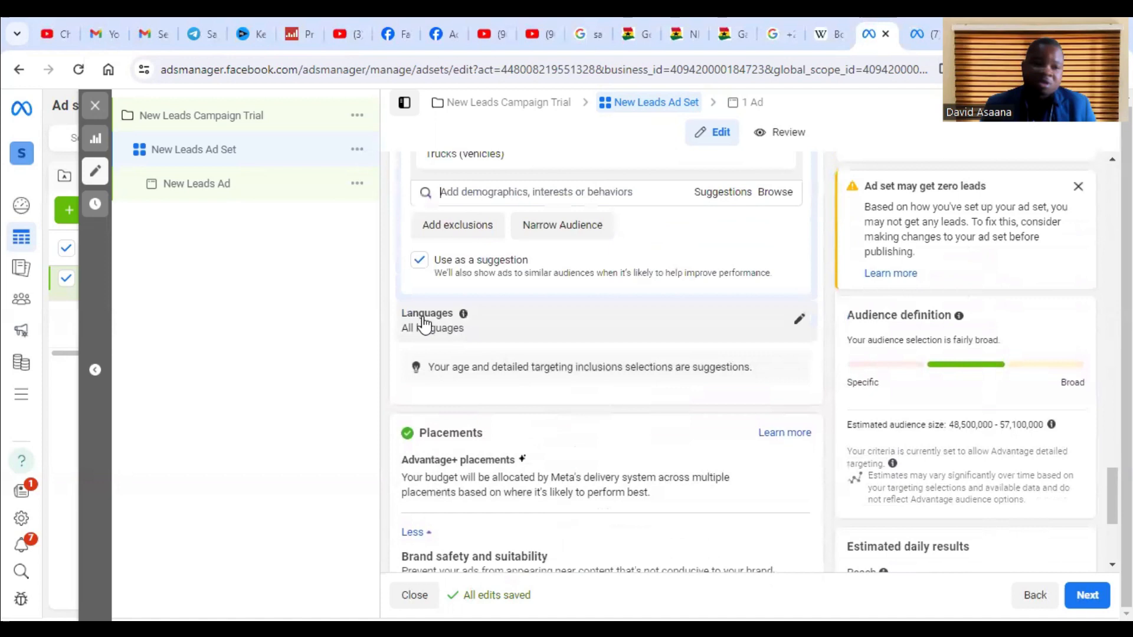
scroll(549, 390, down, 8)
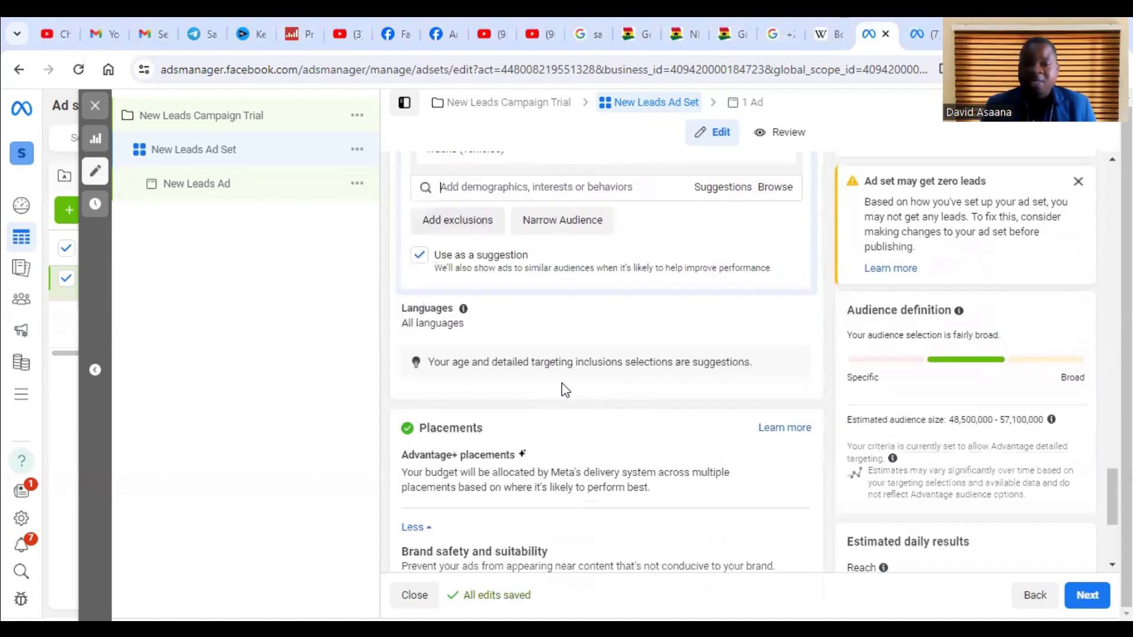
scroll(564, 387, down, 2)
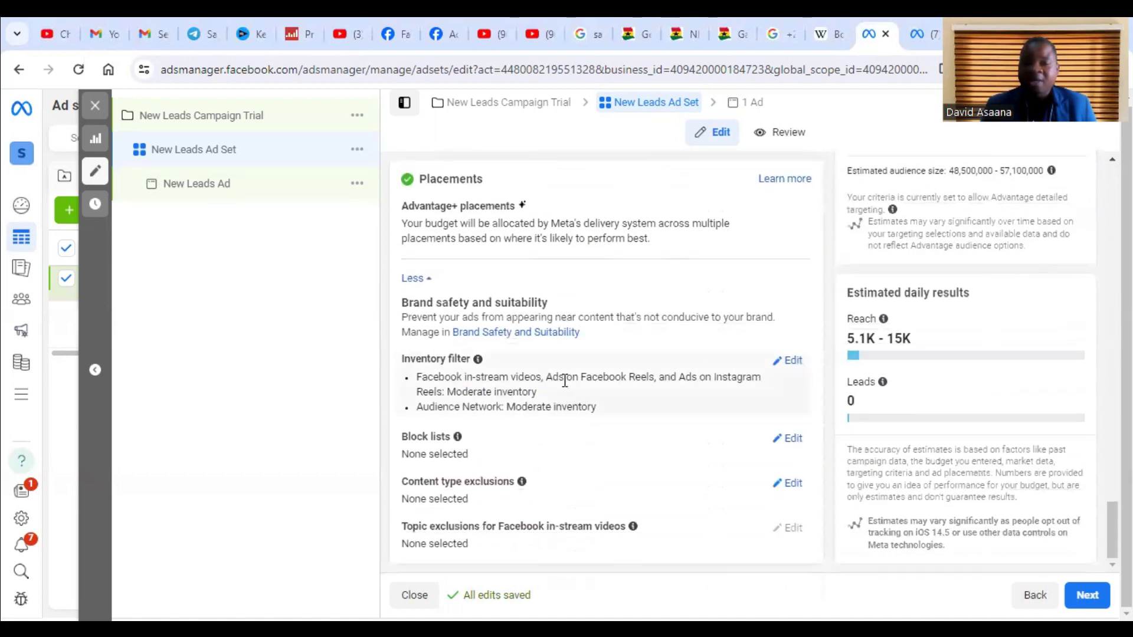
Step: Collapse the additional brand safety and suitability settings in the ad set's placements section
click(413, 279)
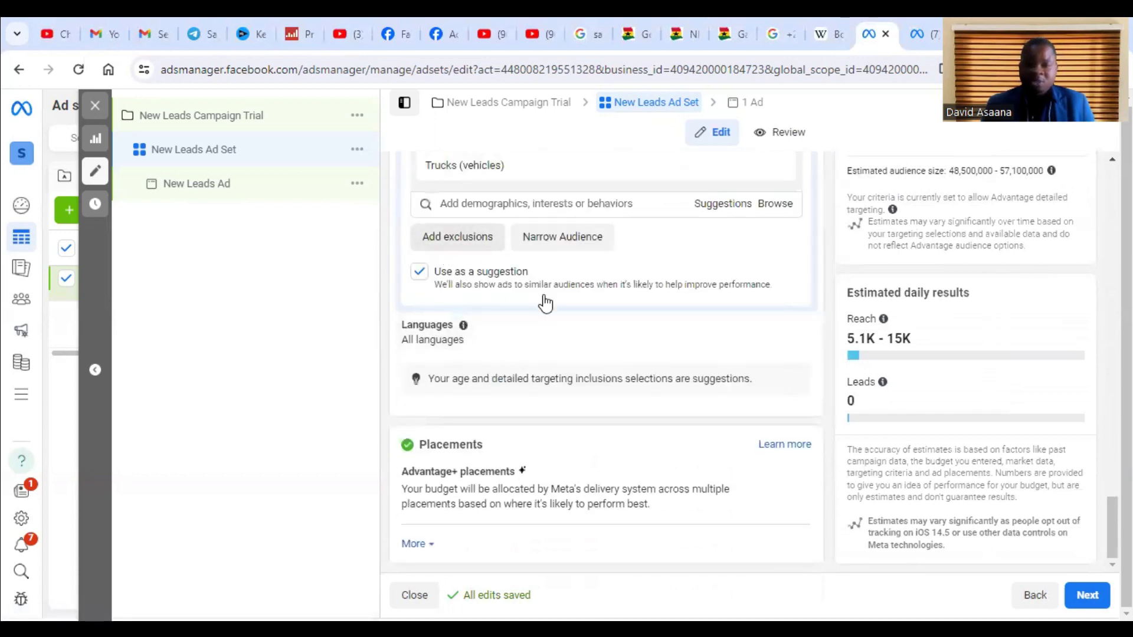
scroll(543, 299, up, 3)
scroll(543, 345, down, 3)
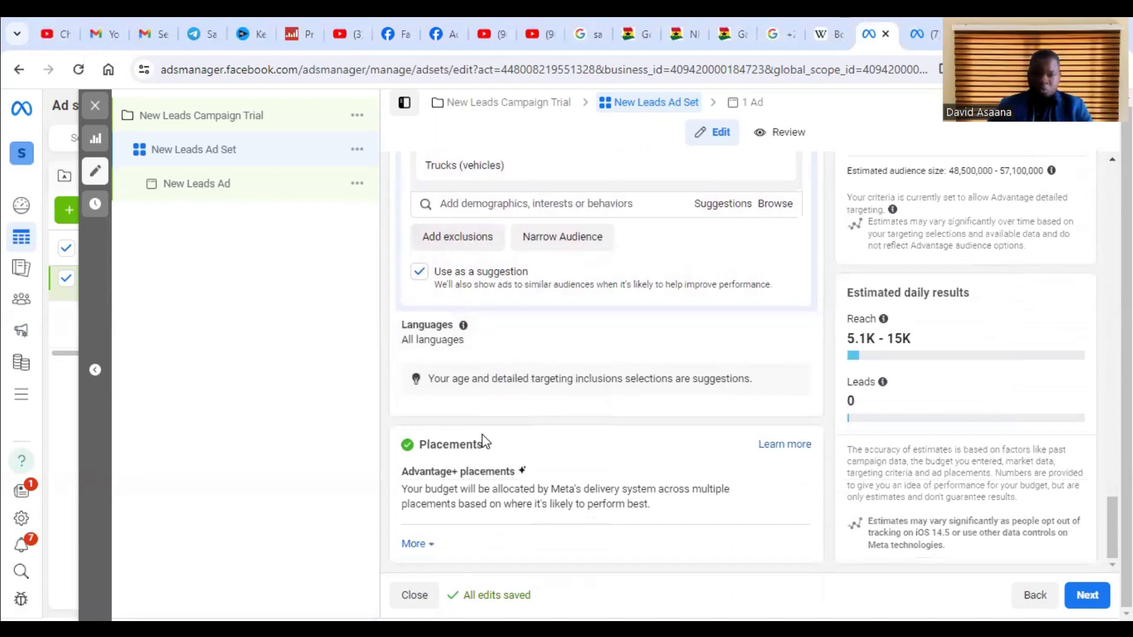
Step: Switch the ad set to manual placements and look over the available platforms and feed placements
click(788, 472)
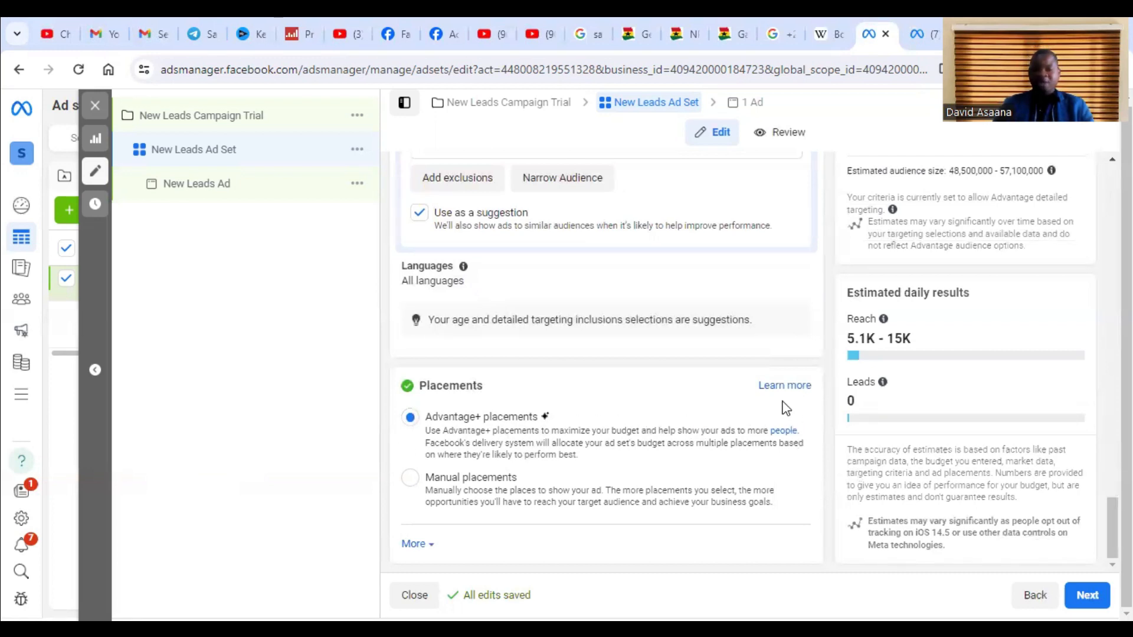
click(796, 386)
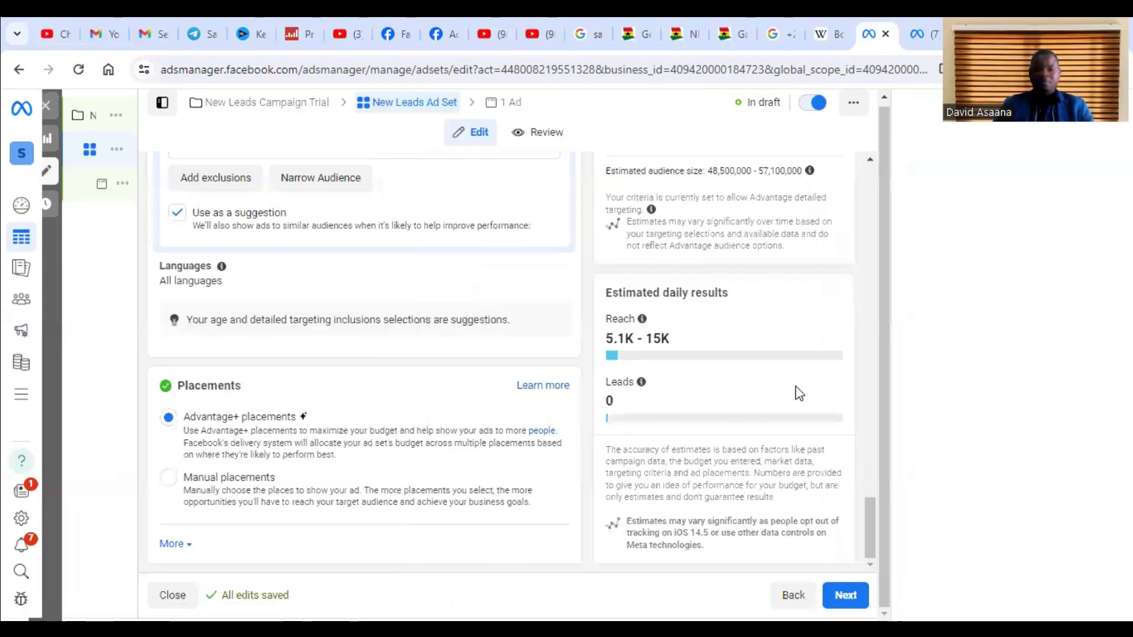
click(1113, 109)
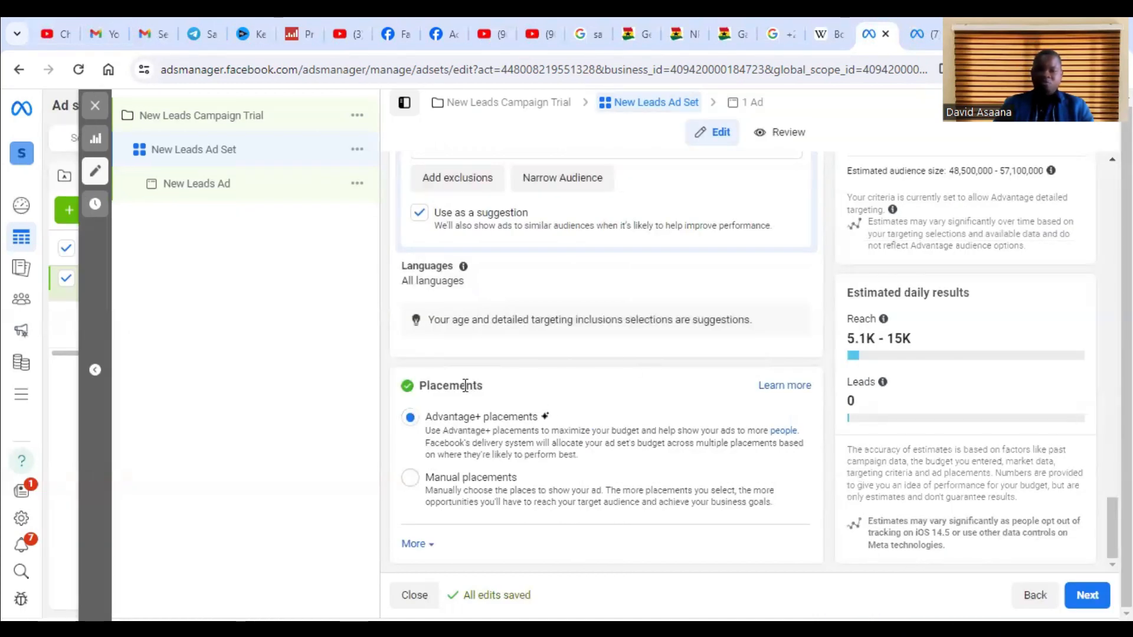
click(417, 482)
scroll(503, 417, down, 3)
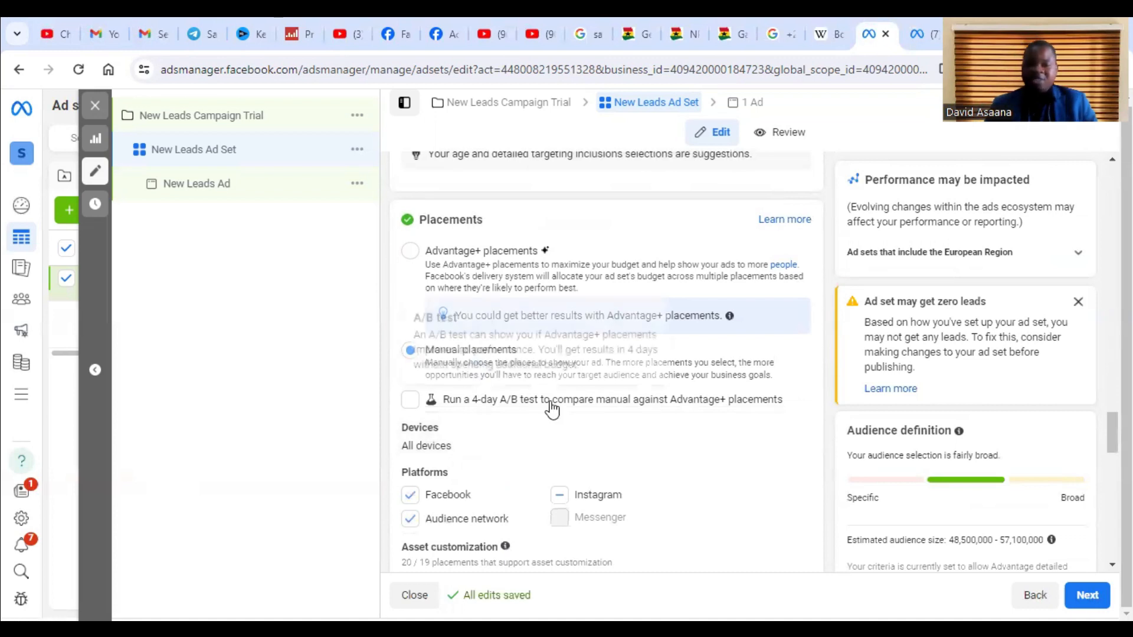
scroll(558, 434, down, 2)
scroll(555, 436, down, 2)
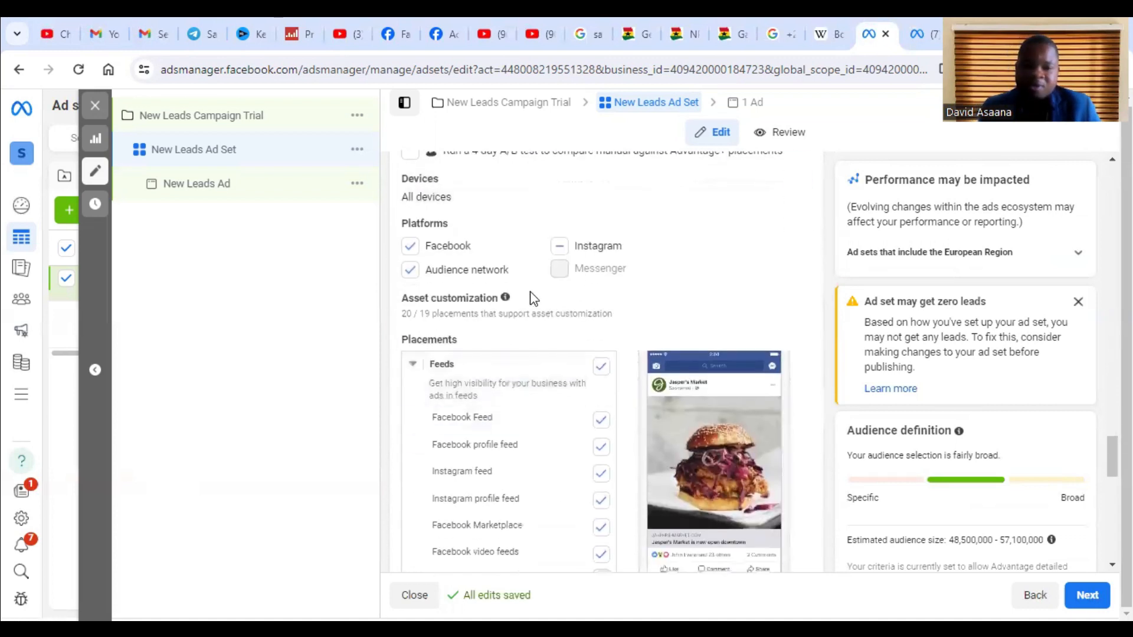
Step: Switch to the Facebook home page and look through the news feed for sponsored posts illustrating the feed placement
click(443, 27)
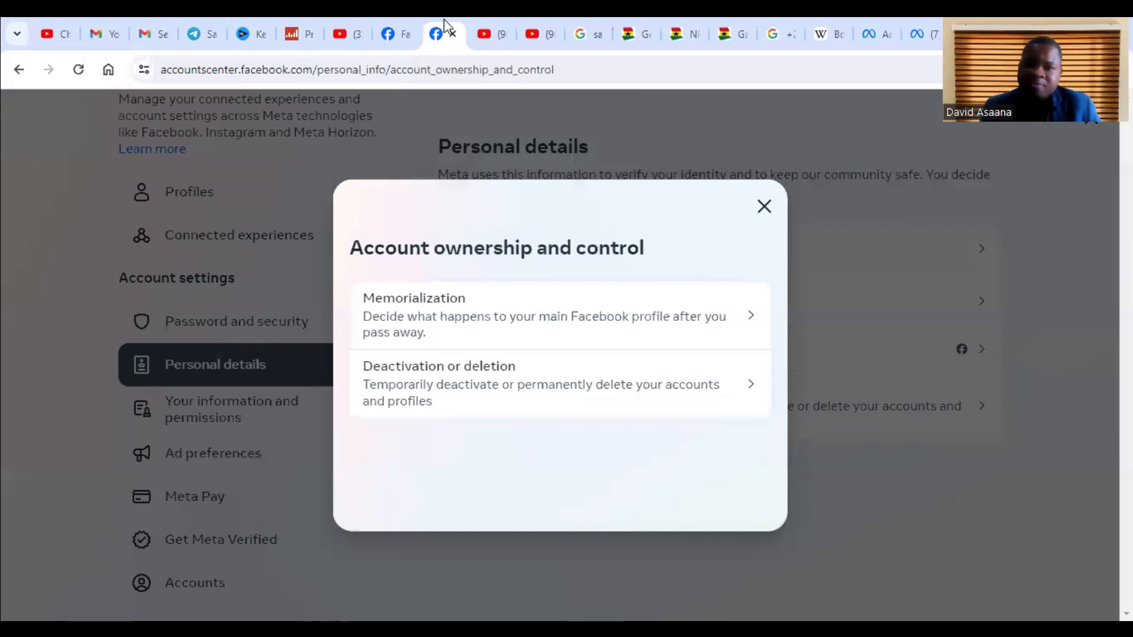
click(391, 31)
scroll(554, 301, down, 6)
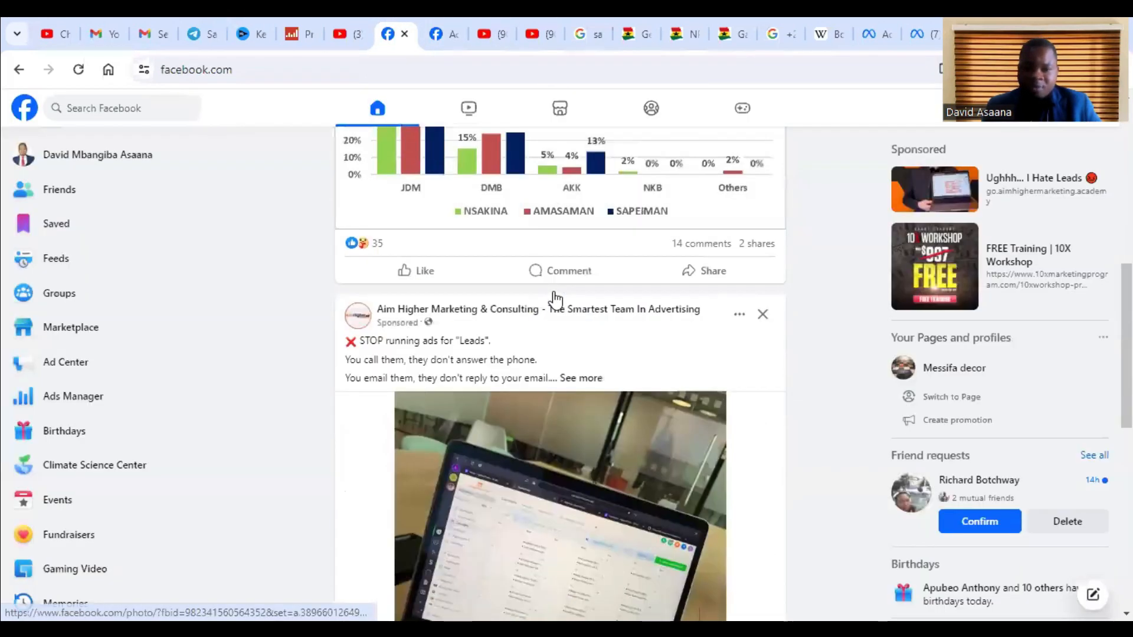
scroll(555, 301, down, 8)
scroll(479, 434, up, 8)
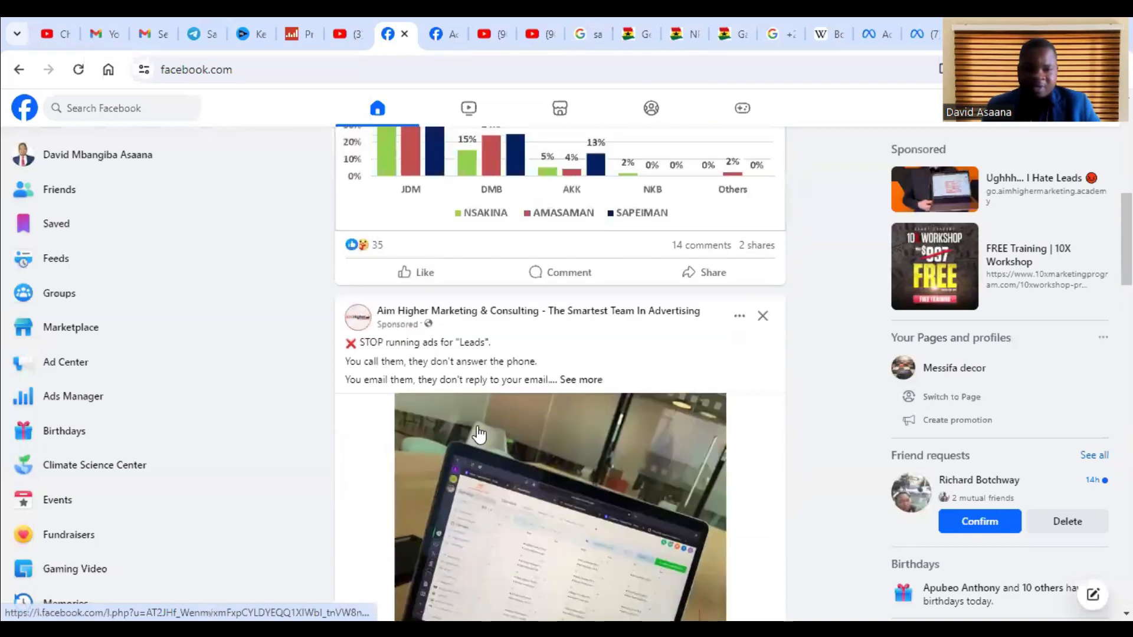
scroll(622, 407, down, 8)
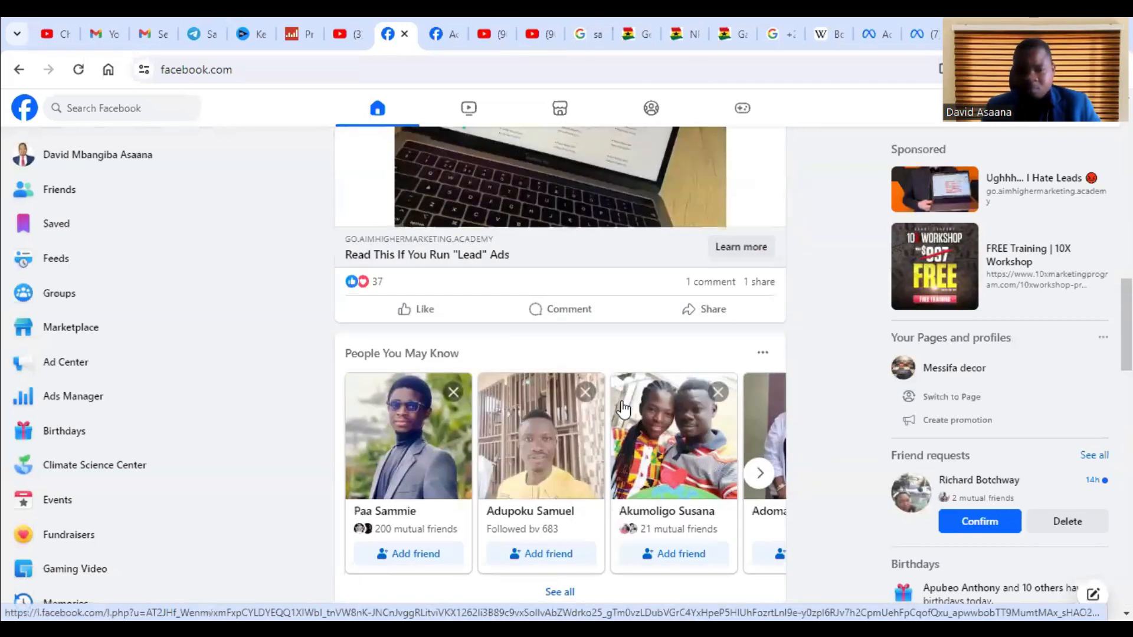
scroll(595, 426, down, 5)
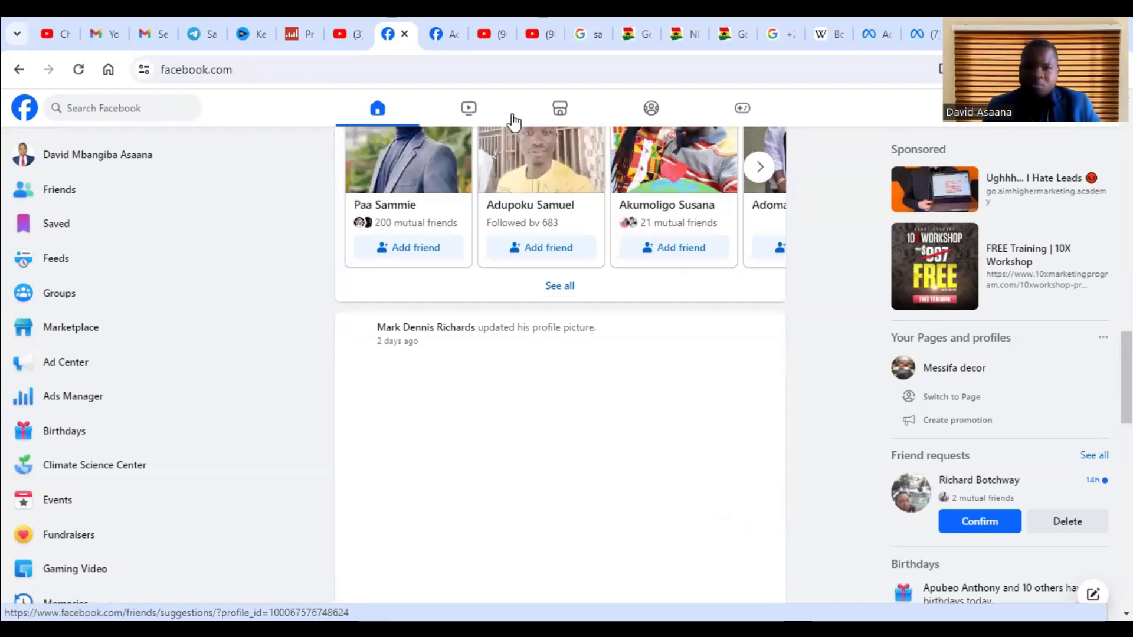
Step: Open Facebook's Video section and browse its feed as an example of the video feeds placement
click(477, 117)
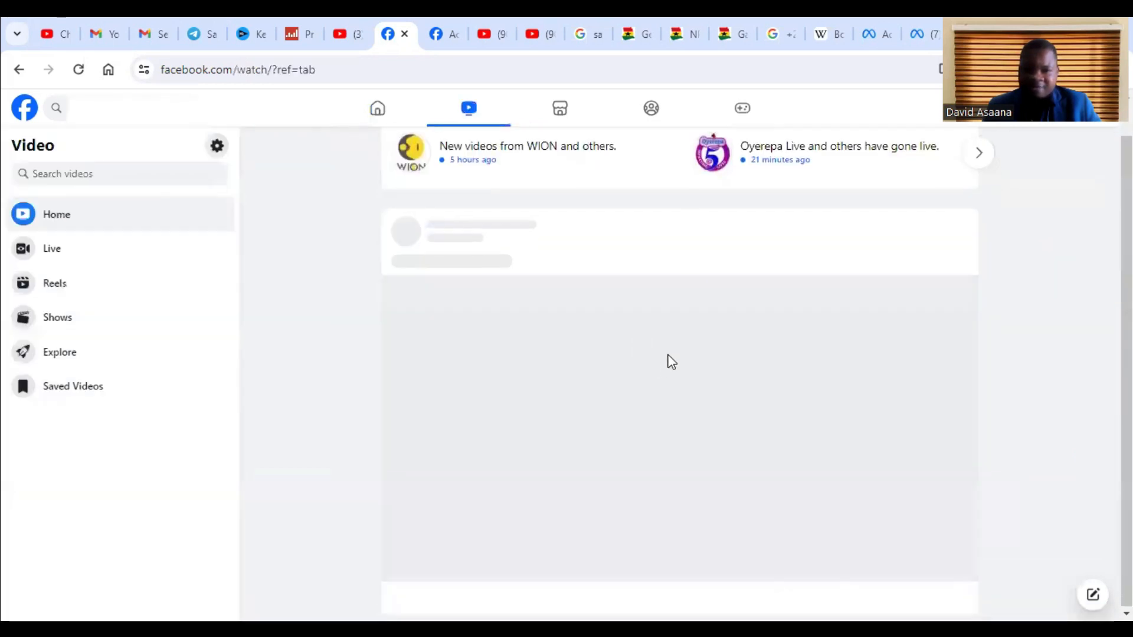
scroll(699, 353, down, 5)
scroll(699, 352, down, 2)
scroll(699, 352, up, 7)
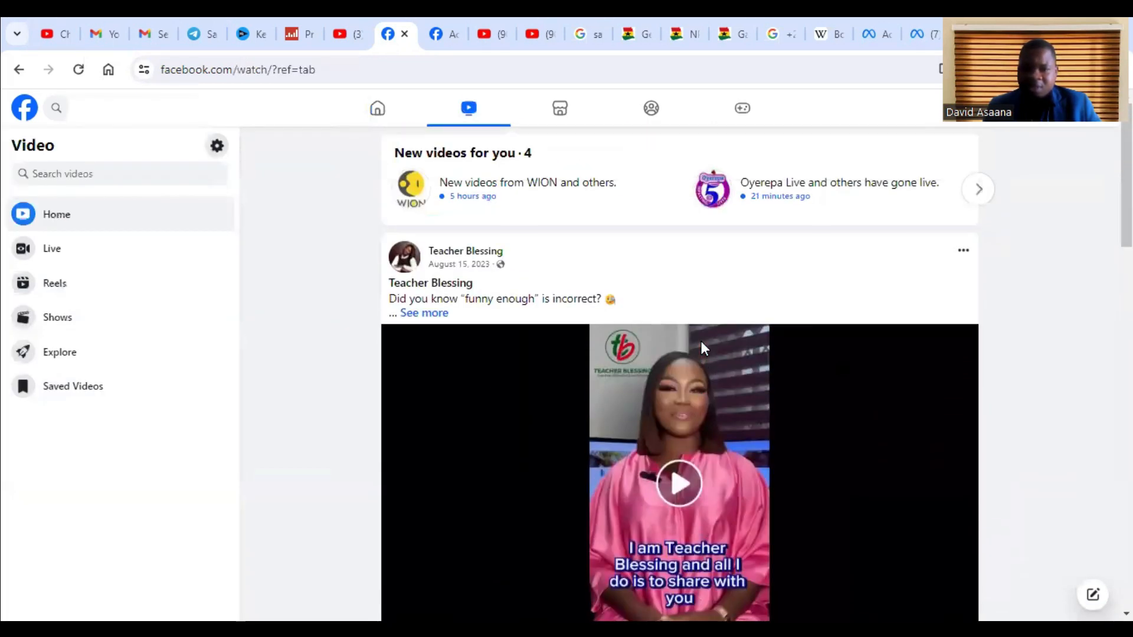
scroll(702, 348, down, 7)
Step: Open Facebook Marketplace and browse the listings for sponsored items illustrating the Marketplace placement
click(566, 114)
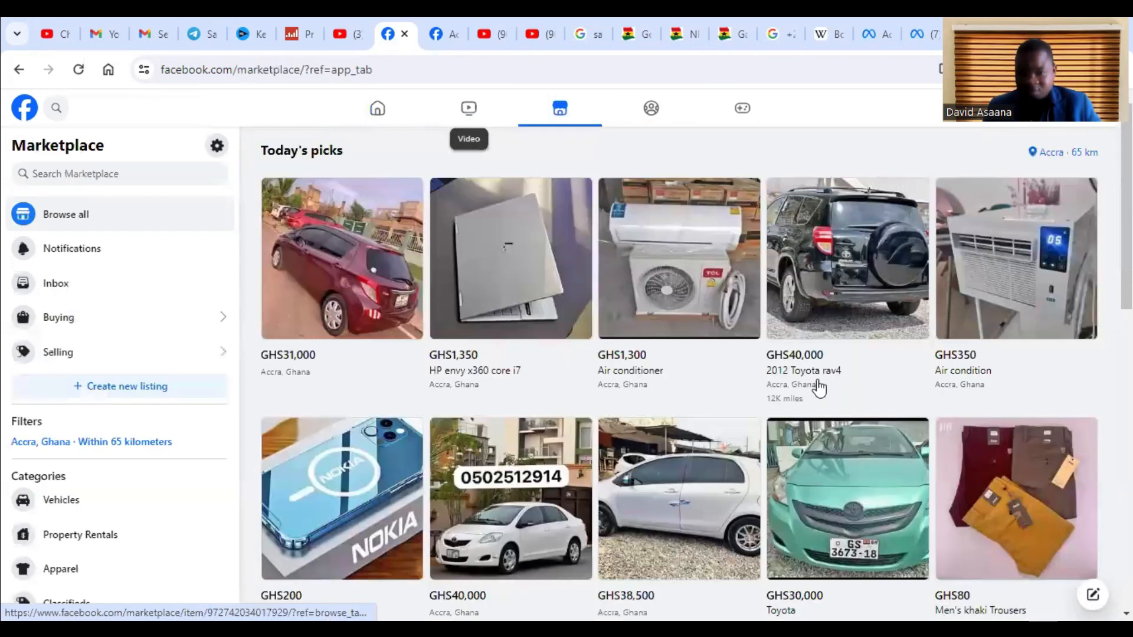
scroll(816, 384, down, 9)
scroll(608, 373, down, 7)
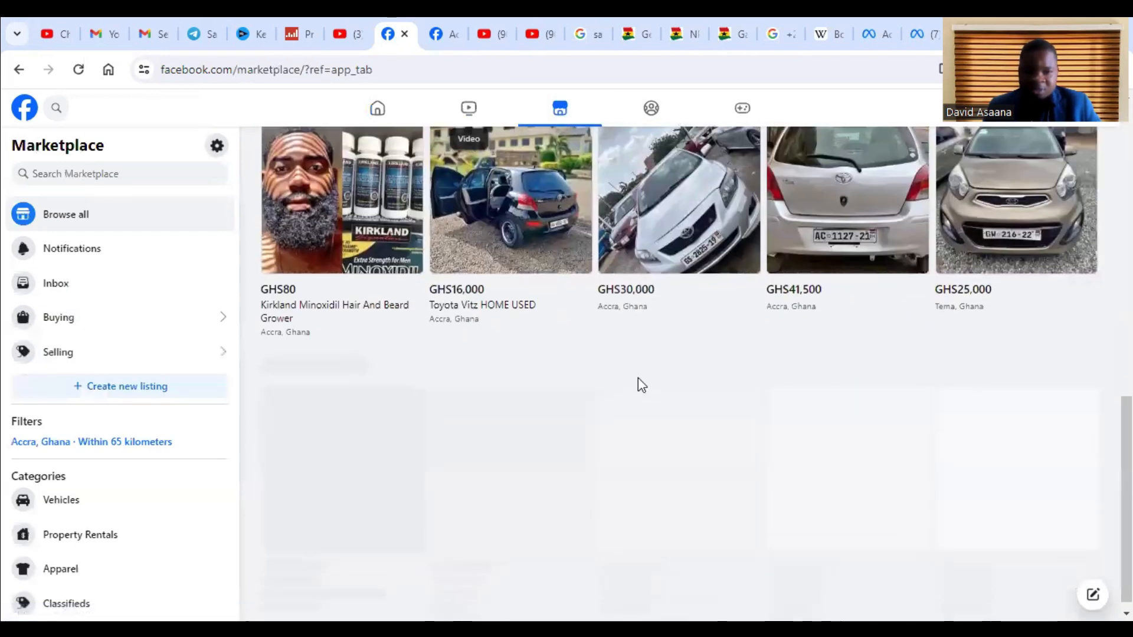
scroll(729, 353, down, 5)
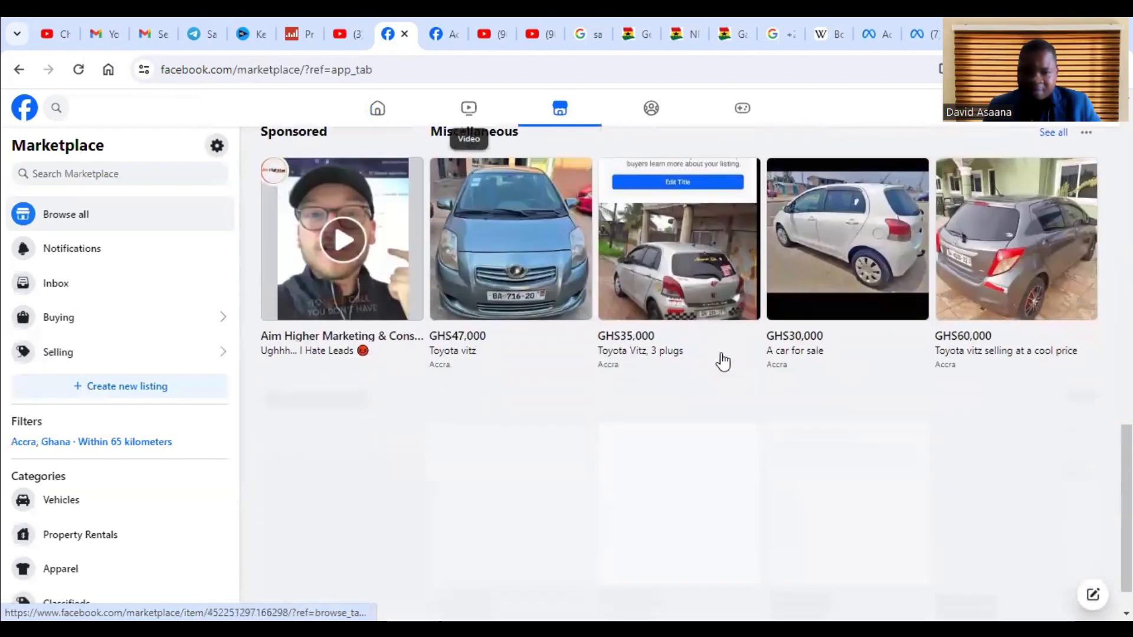
Step: Switch back to the ad set in Ads Manager, review the remaining placements, and exclude all Apps and sites placements
scroll(665, 348, down, 7)
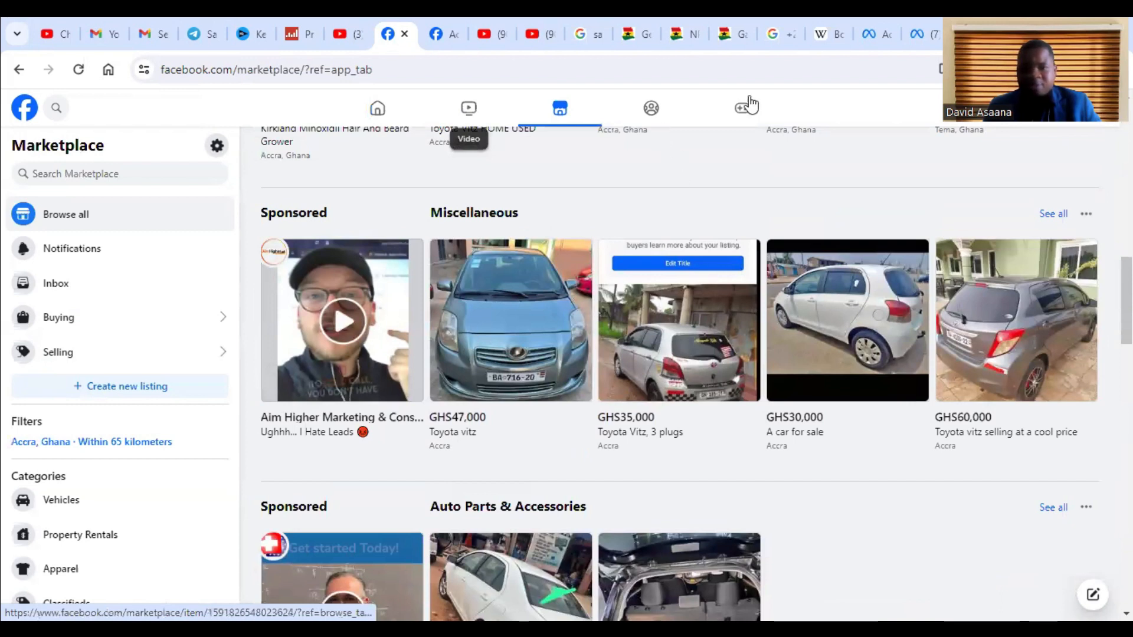
click(884, 19)
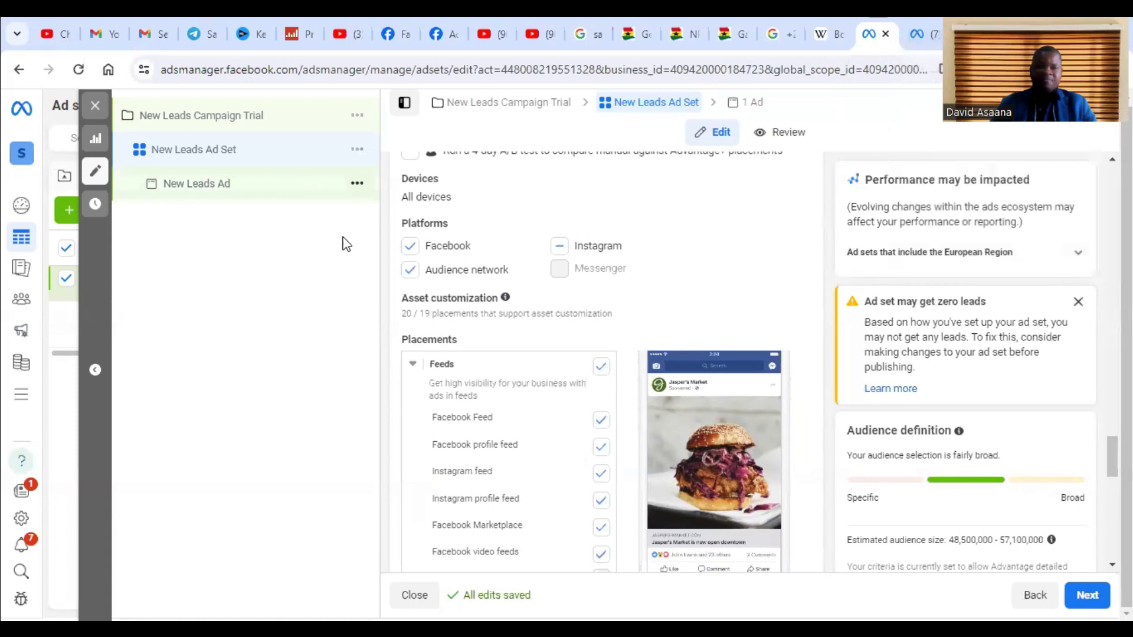
scroll(538, 362, down, 3)
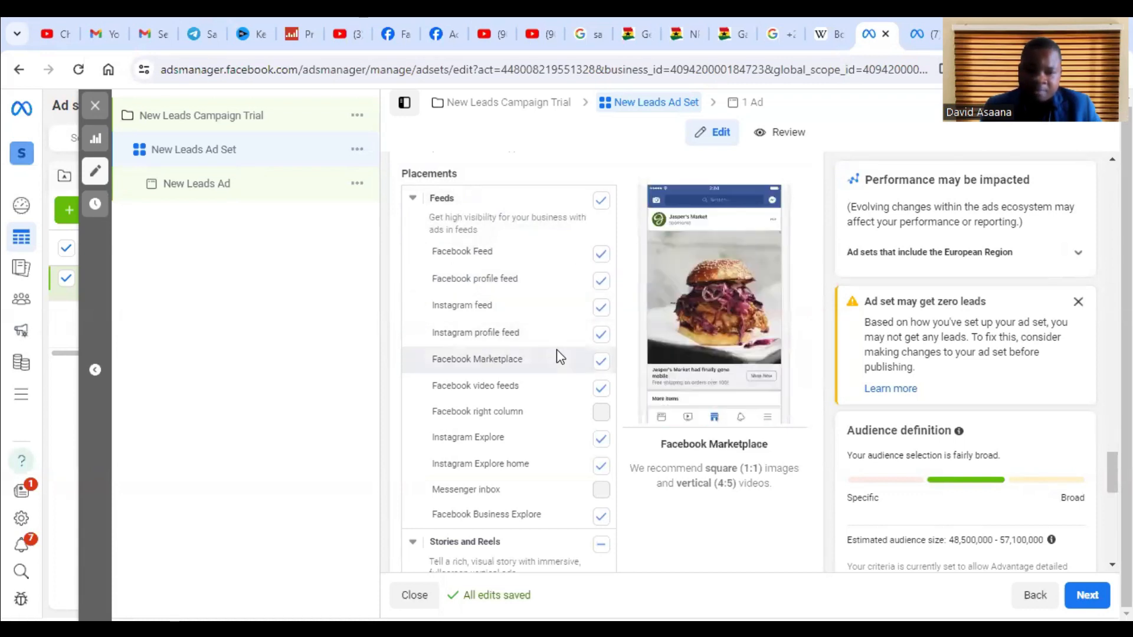
scroll(525, 433, down, 1)
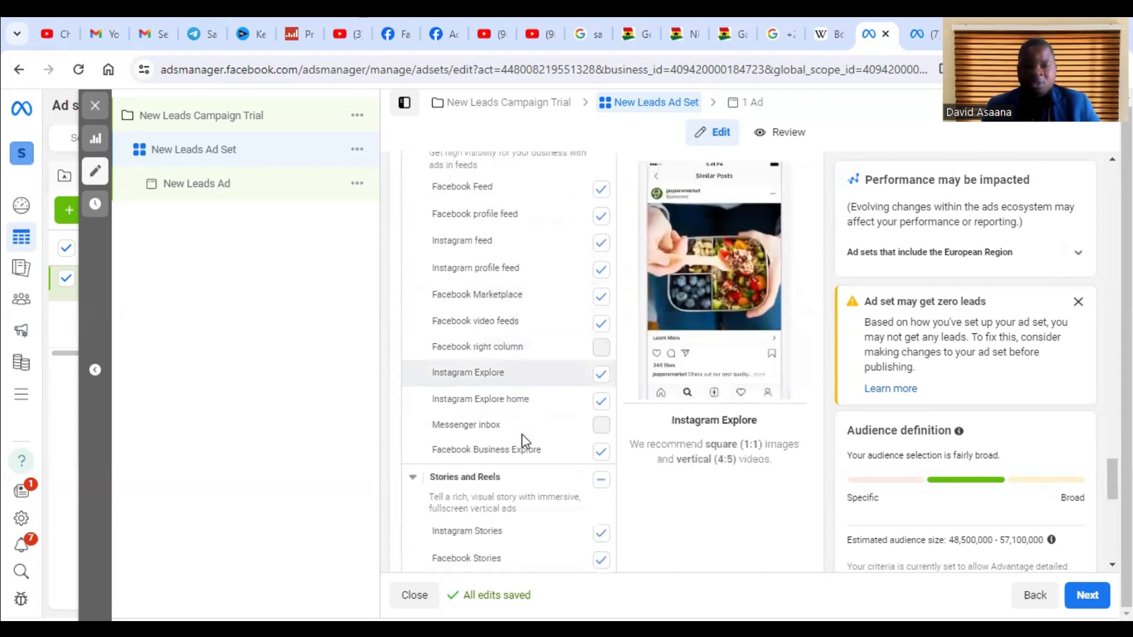
scroll(522, 434, down, 2)
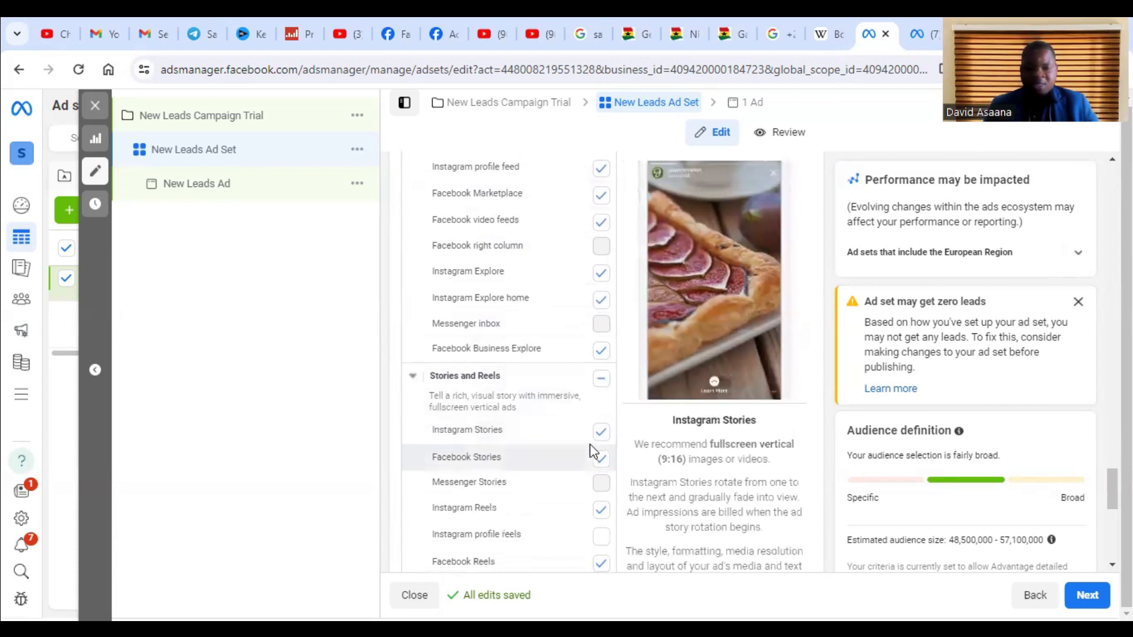
scroll(698, 525, down, 2)
scroll(518, 498, down, 5)
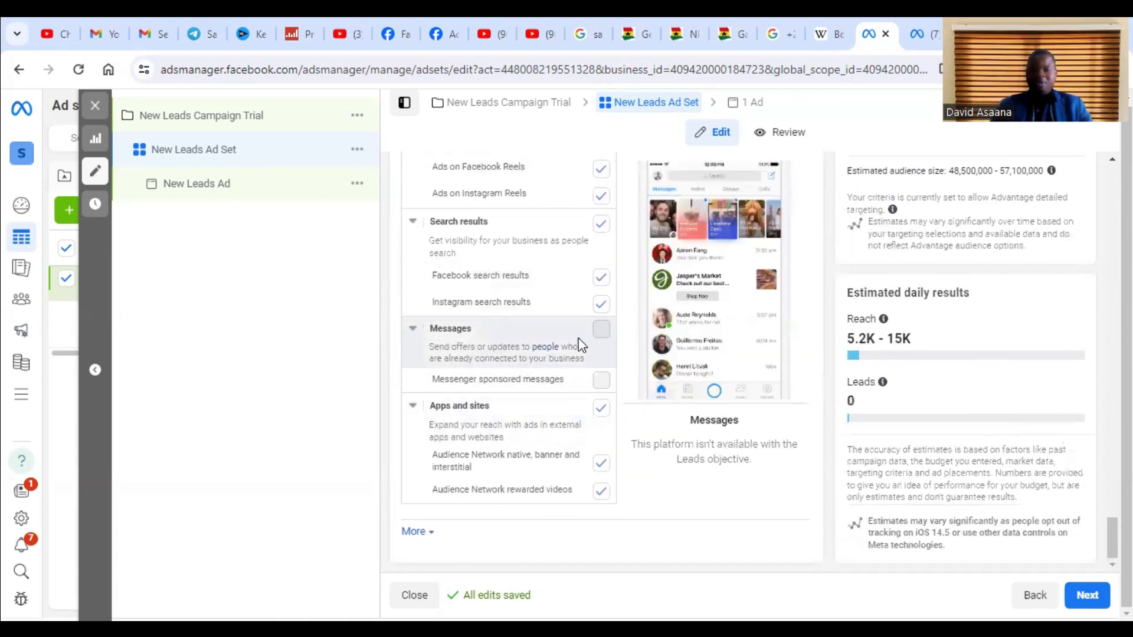
click(602, 409)
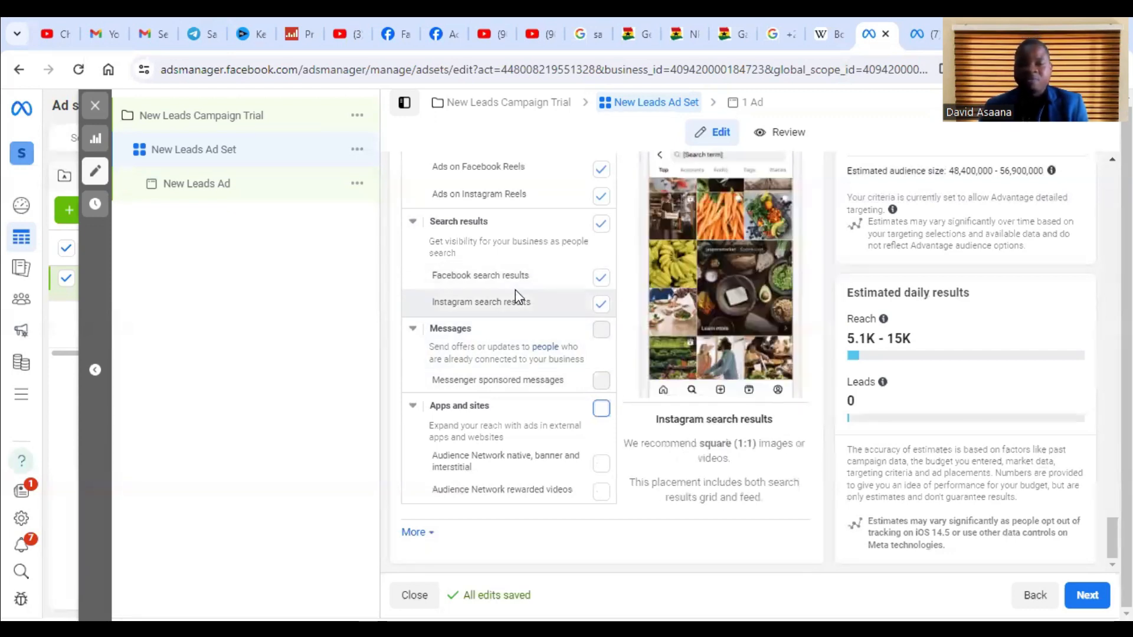
Step: Continue to the New Leads Ad and look through its setup and creative sections down to the instant forms
click(1102, 593)
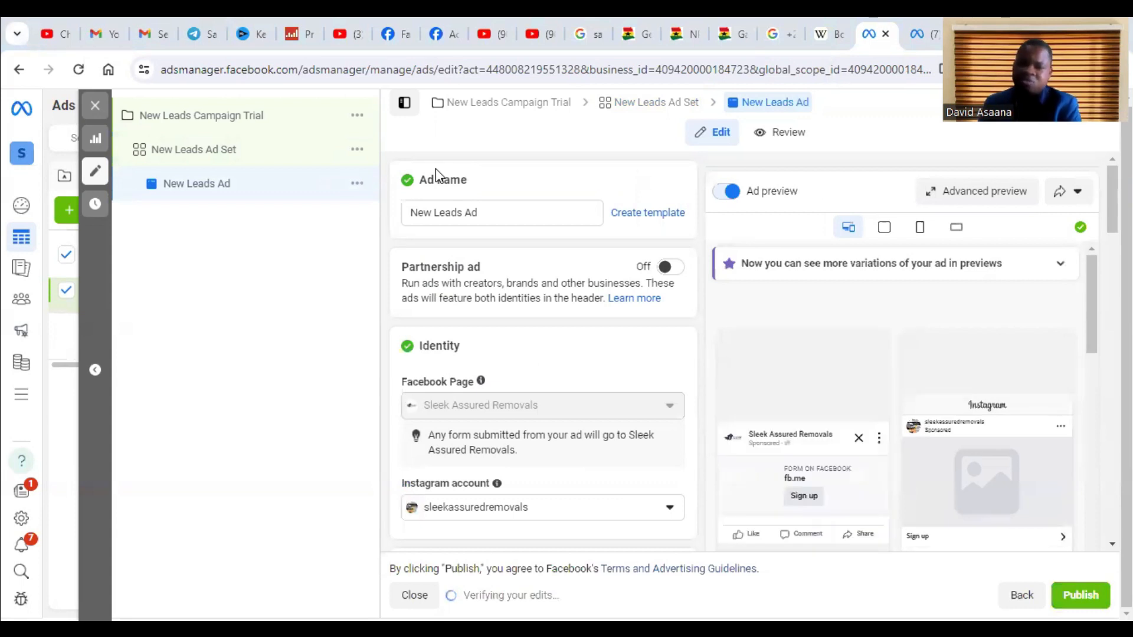
scroll(607, 362, down, 8)
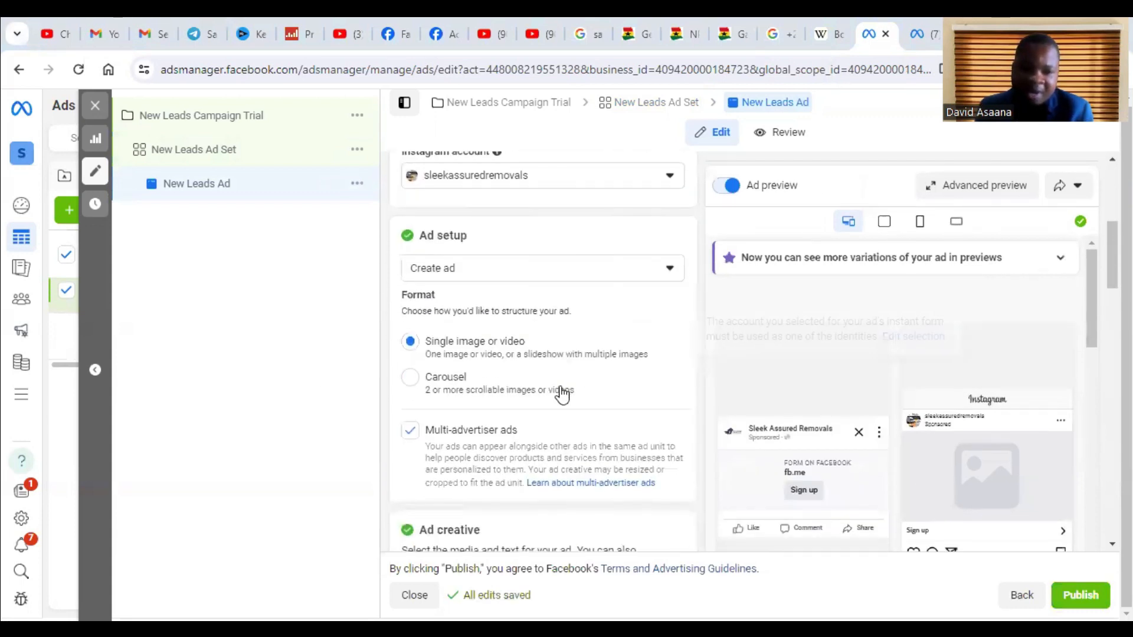
scroll(486, 430, down, 10)
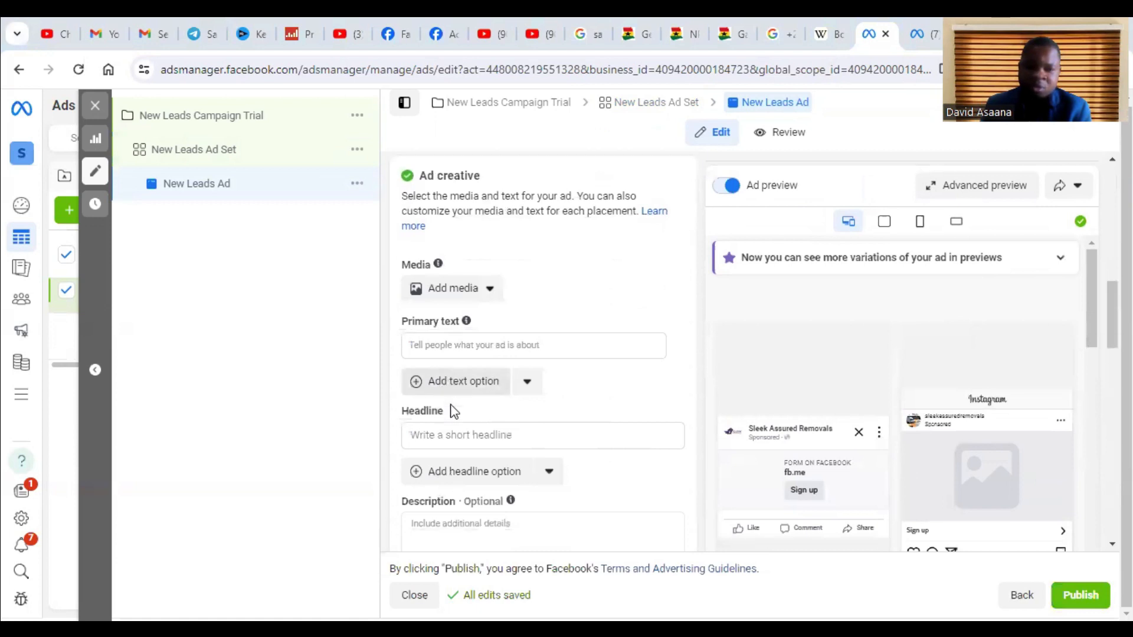
scroll(479, 399, down, 1)
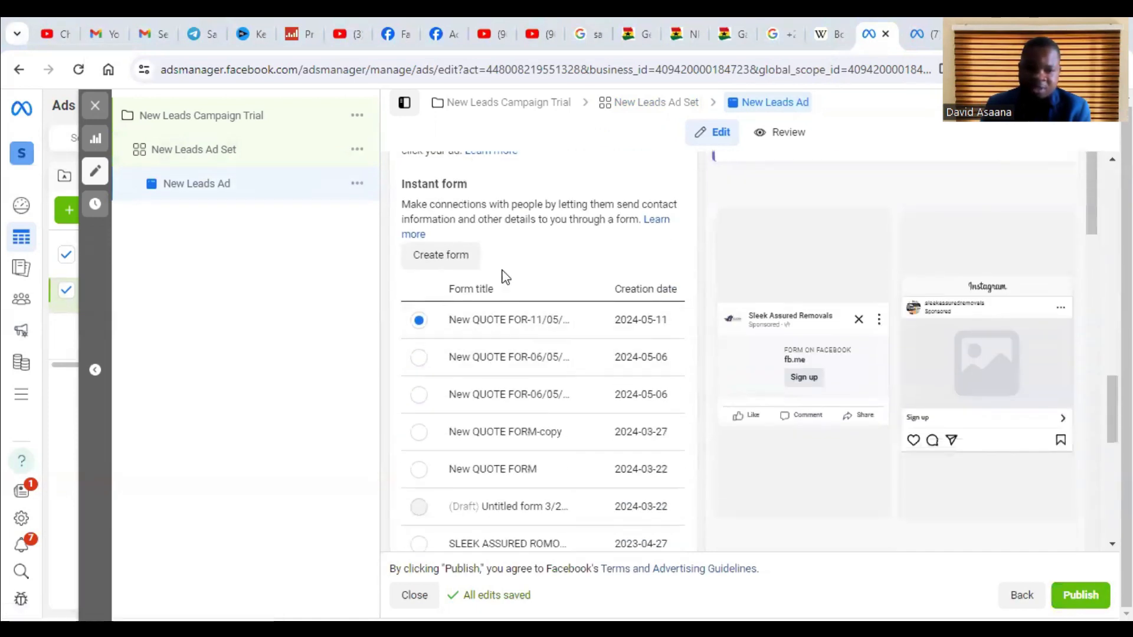
Step: Start a new instant form and add "trial" to the end of its default name
click(469, 273)
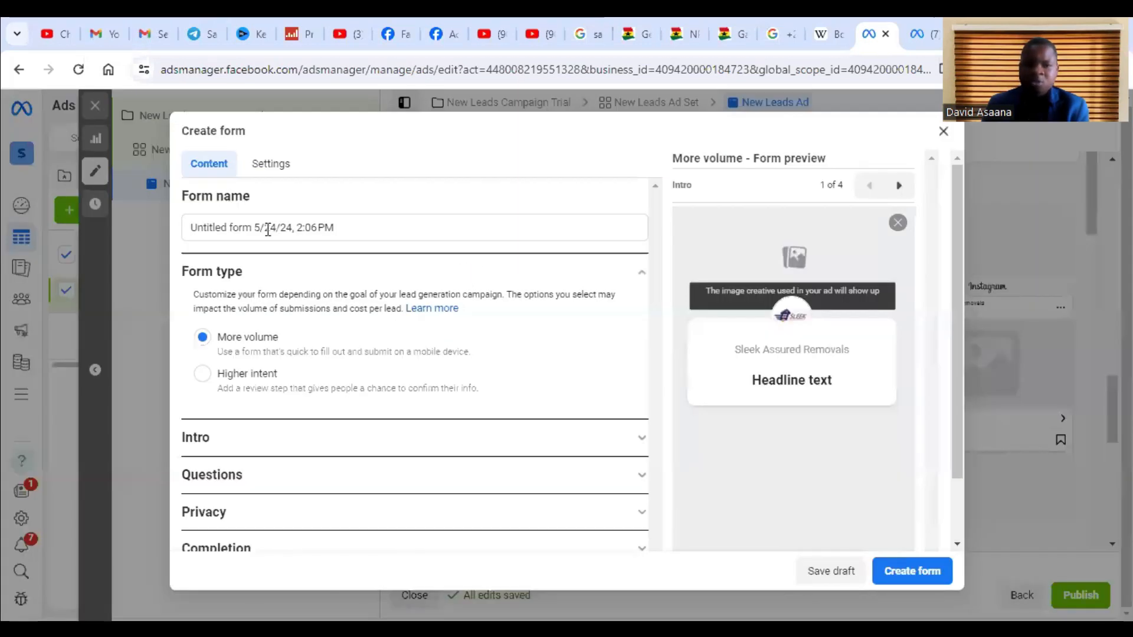
click(387, 230)
text(trial)
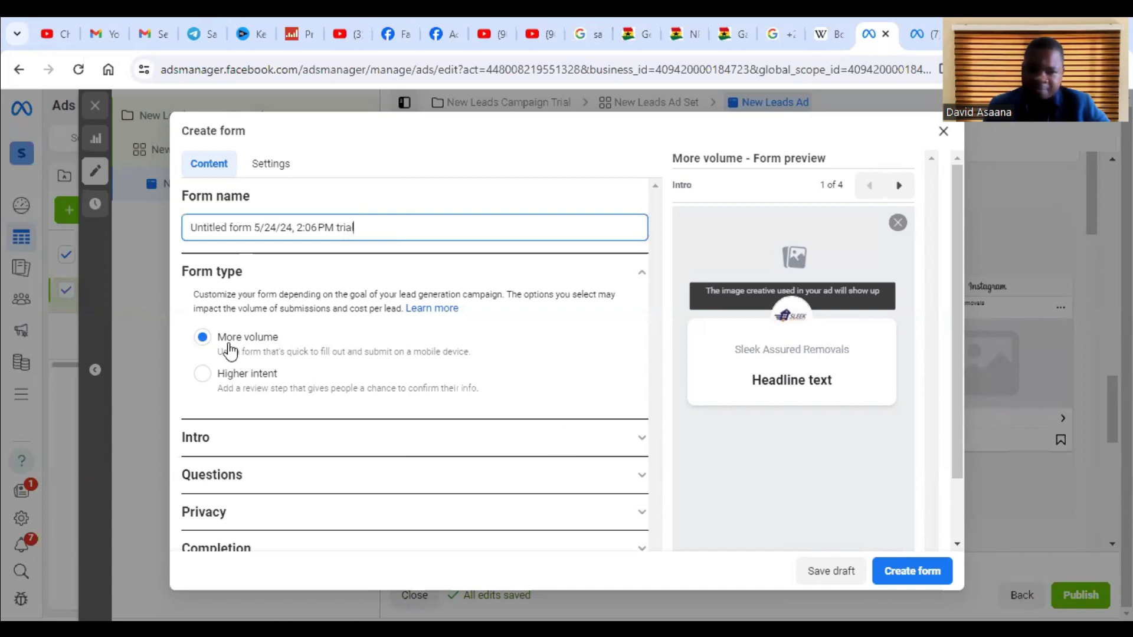
Step: Review the form's intro options and set the greeting headline to "Welcome to", with the description left blank
click(639, 452)
scroll(293, 387, down, 3)
scroll(304, 337, up, 2)
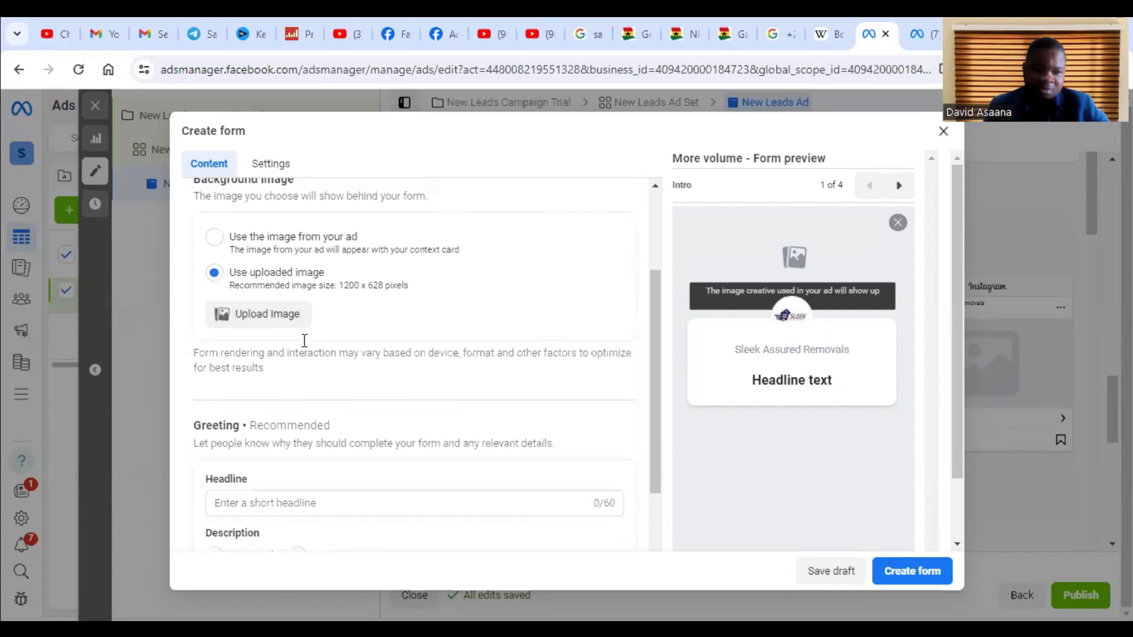
scroll(389, 392, down, 3)
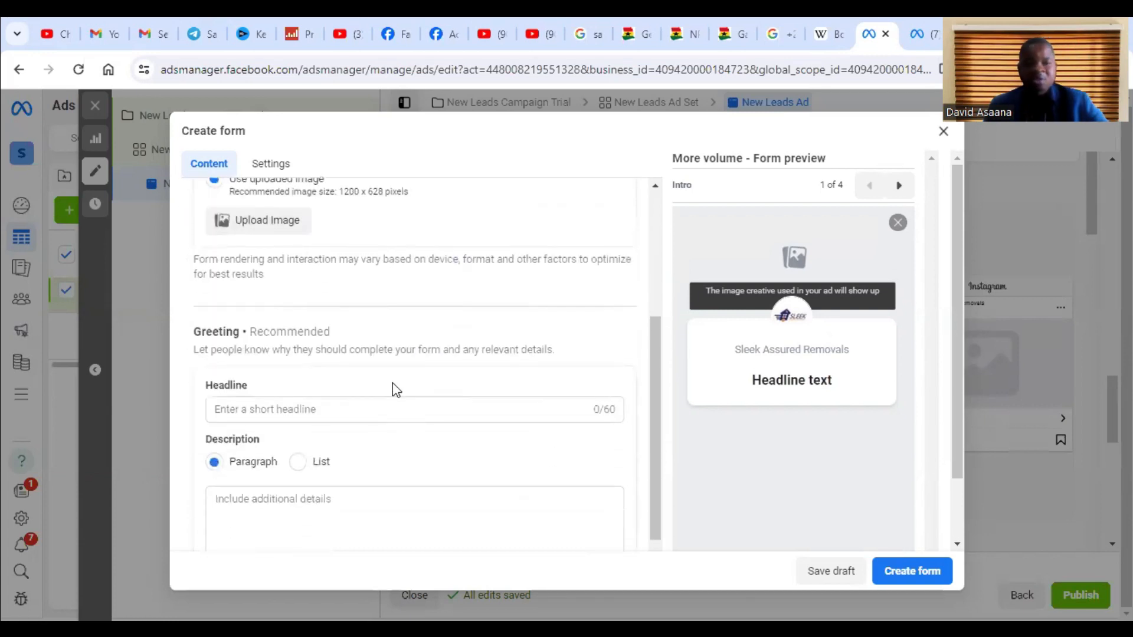
scroll(324, 321, up, 3)
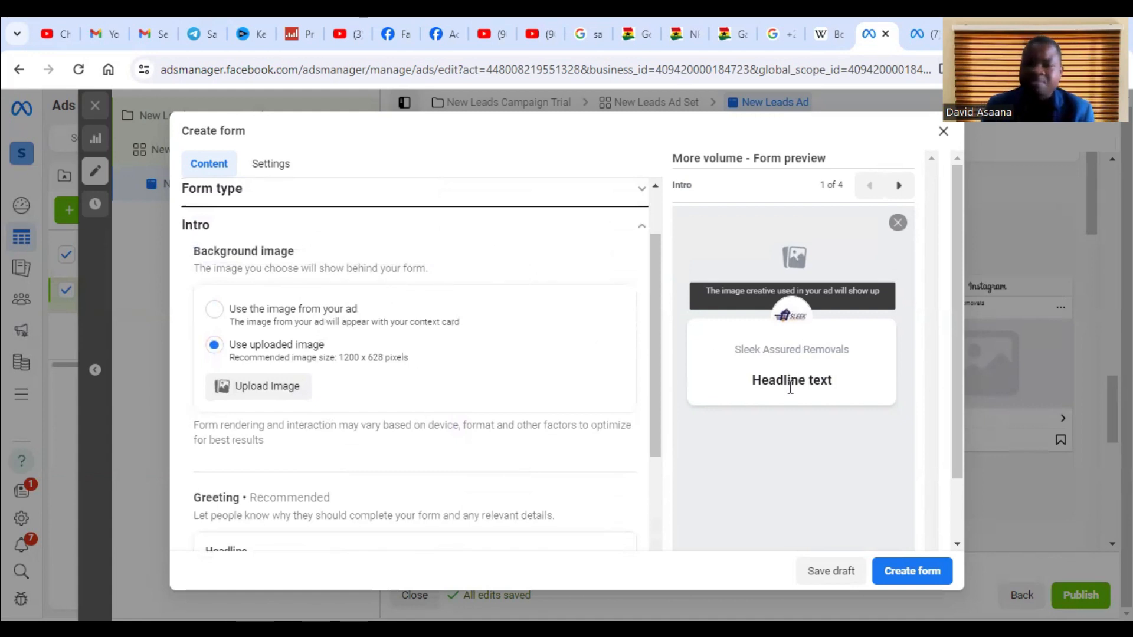
scroll(778, 389, down, 2)
scroll(235, 420, down, 4)
click(271, 334)
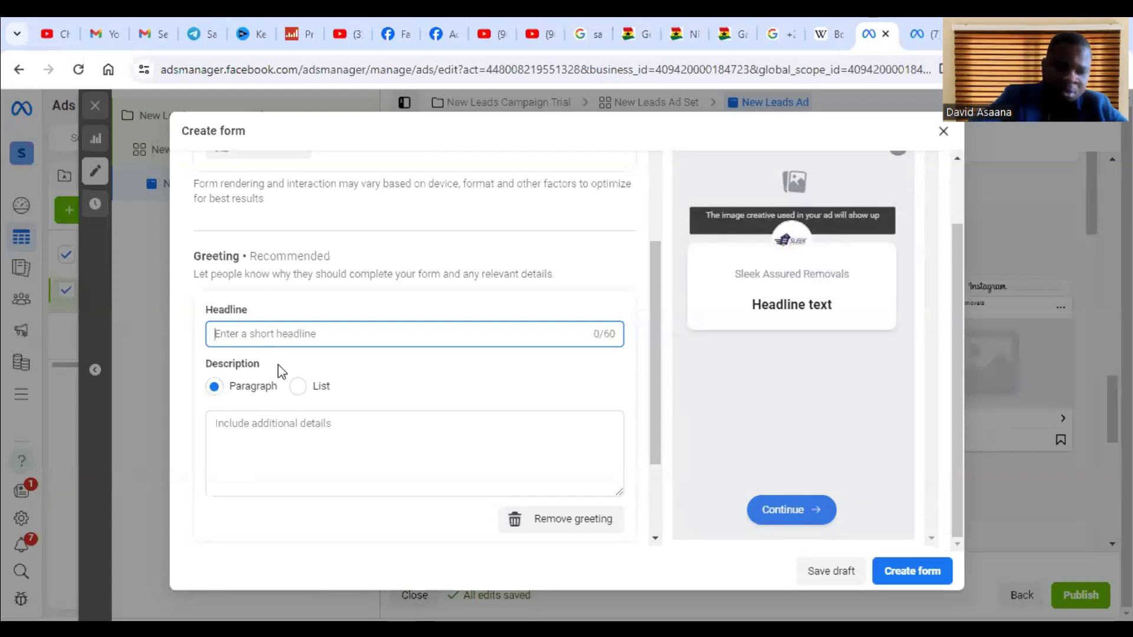
text(We)
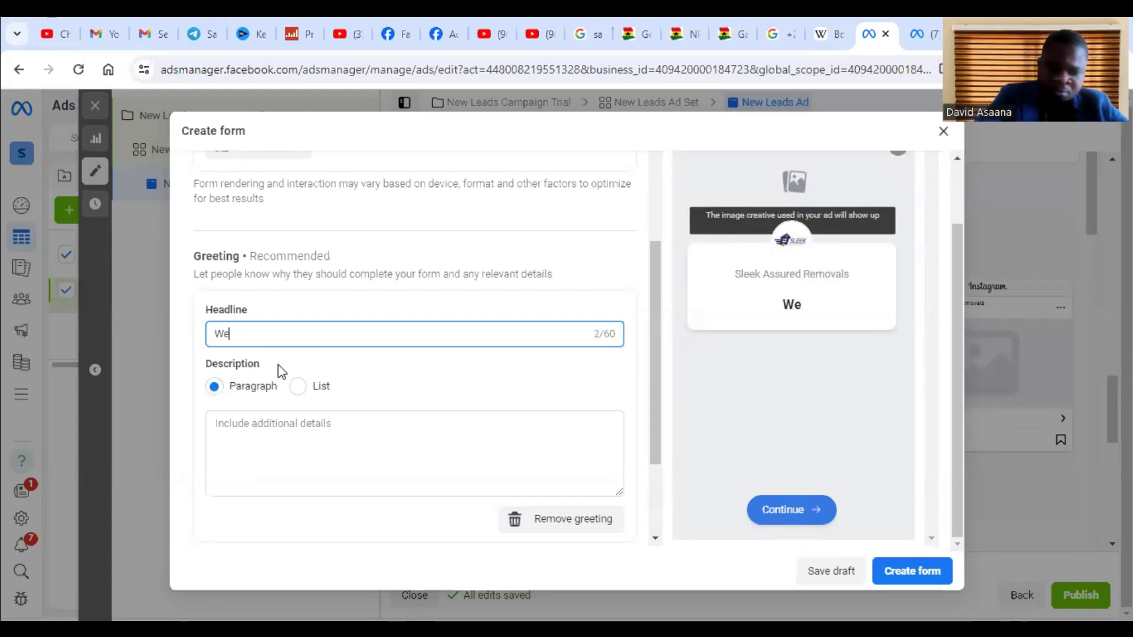
text(lcome )
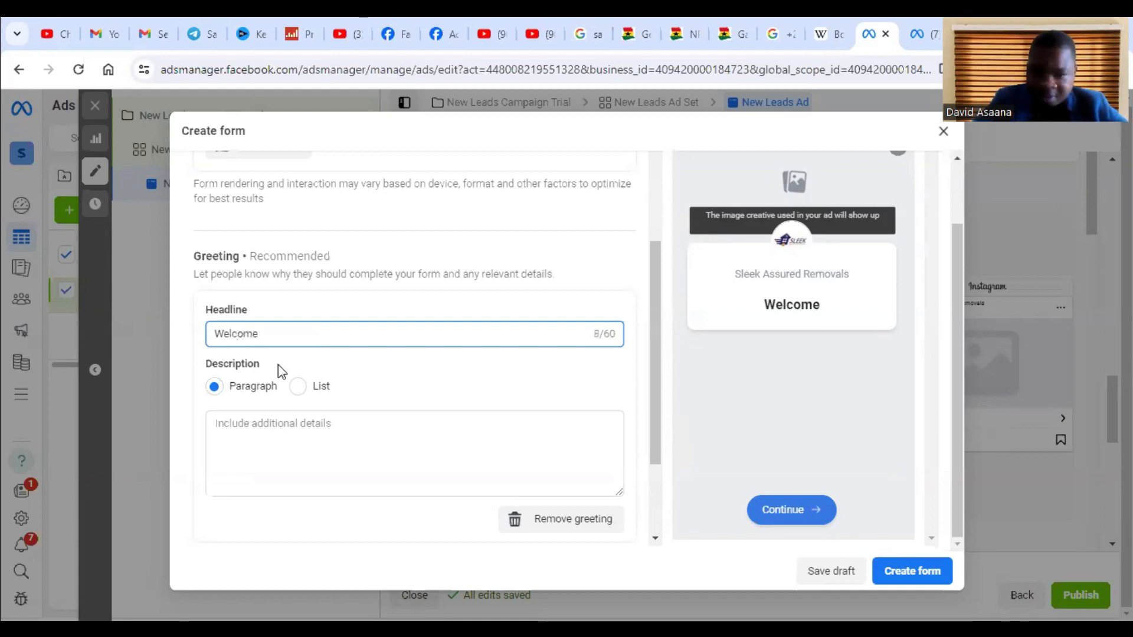
text(to)
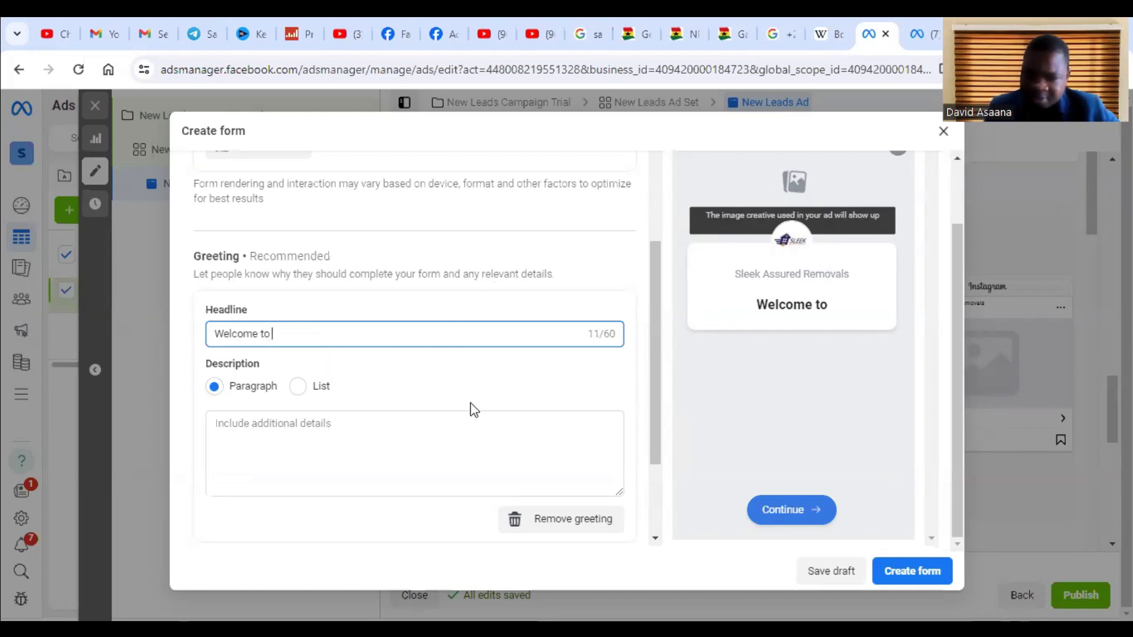
scroll(292, 331, down, 2)
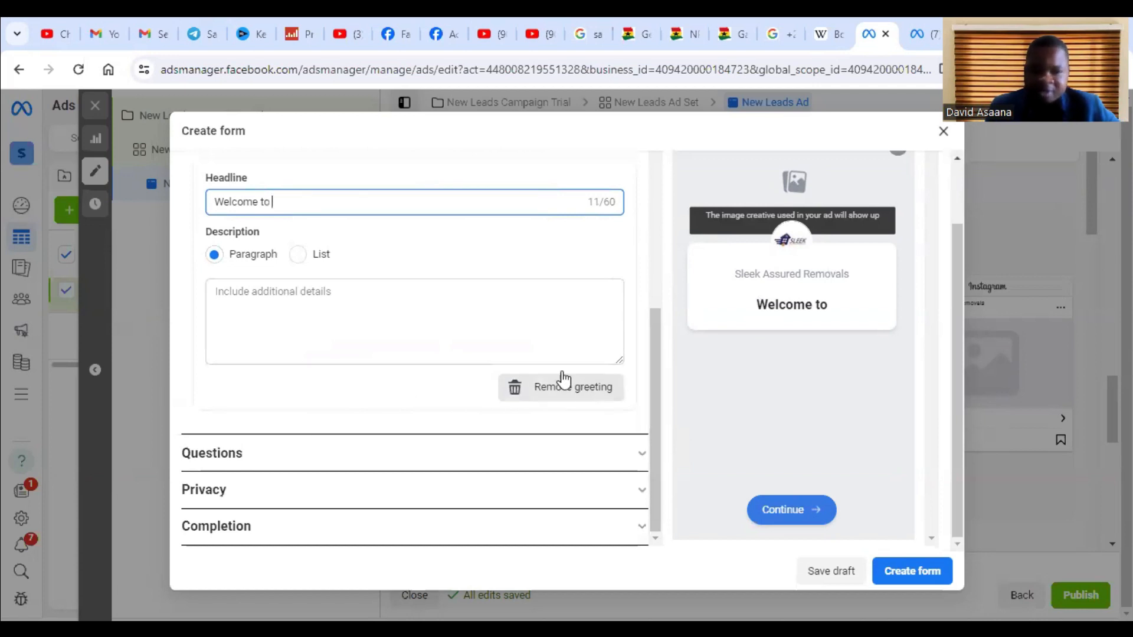
click(274, 309)
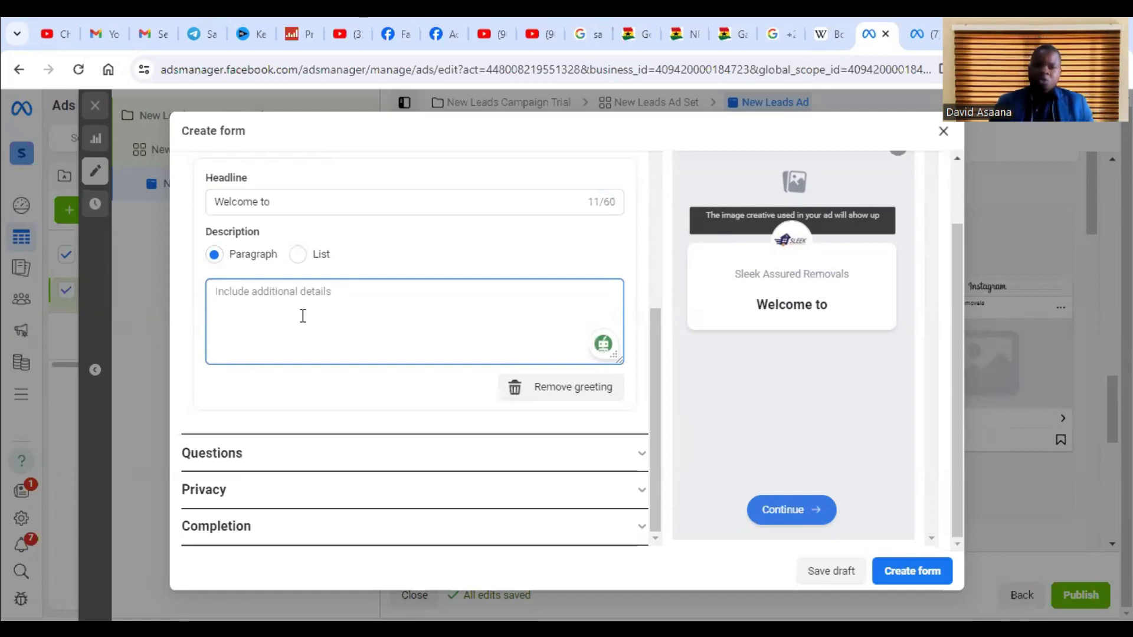
Step: Add a short answer custom question "Name" to the form's questions
click(495, 455)
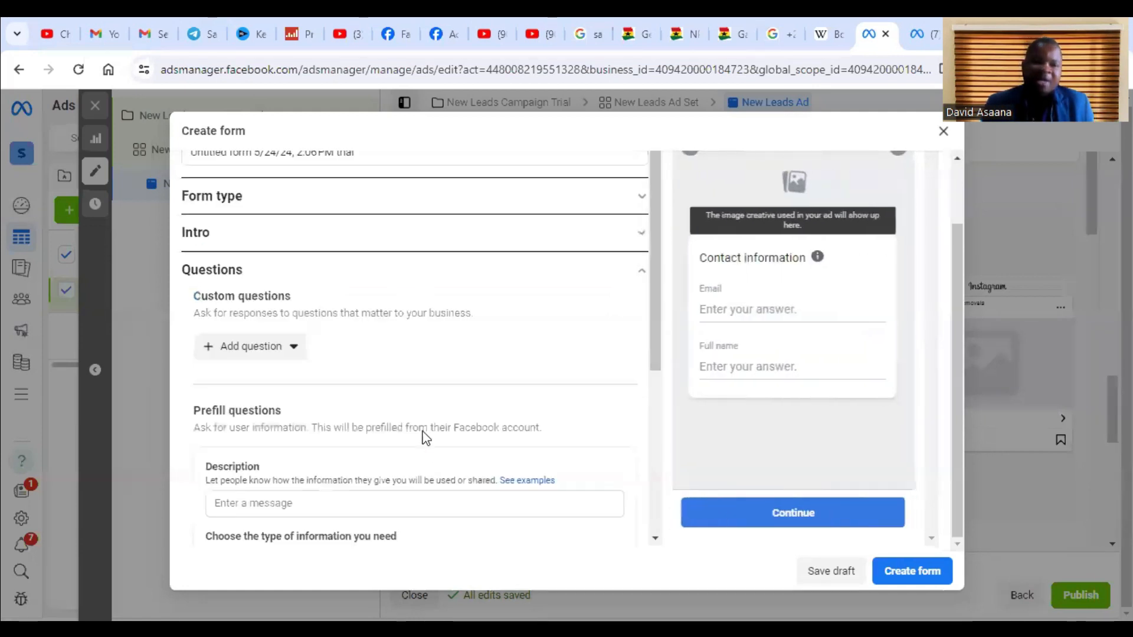
click(272, 349)
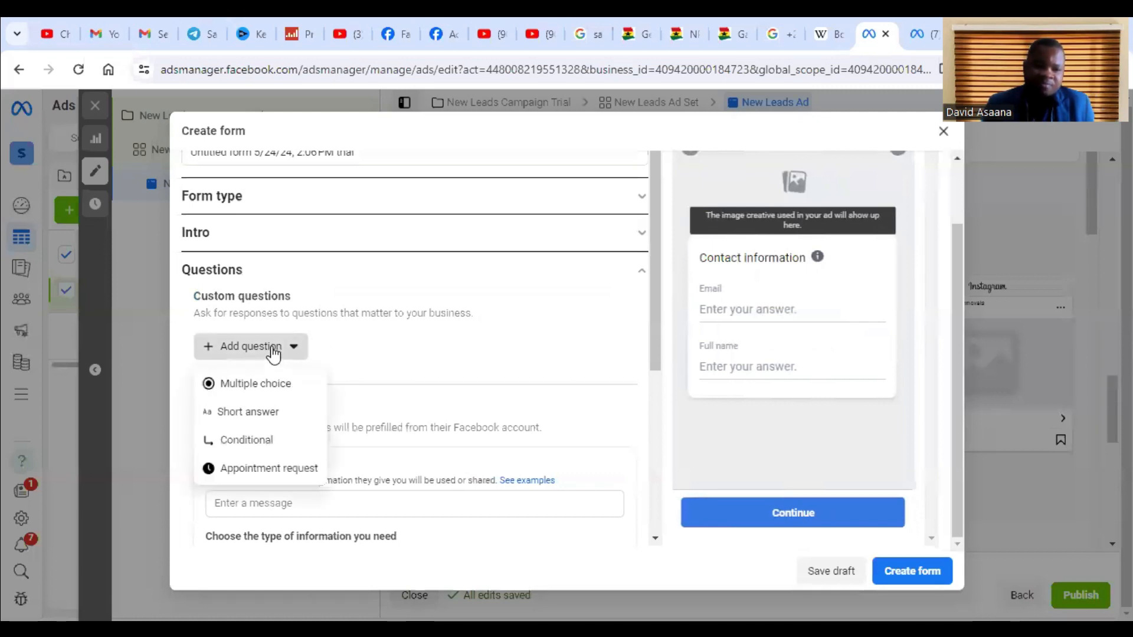
drag(272, 384, 258, 418)
click(270, 416)
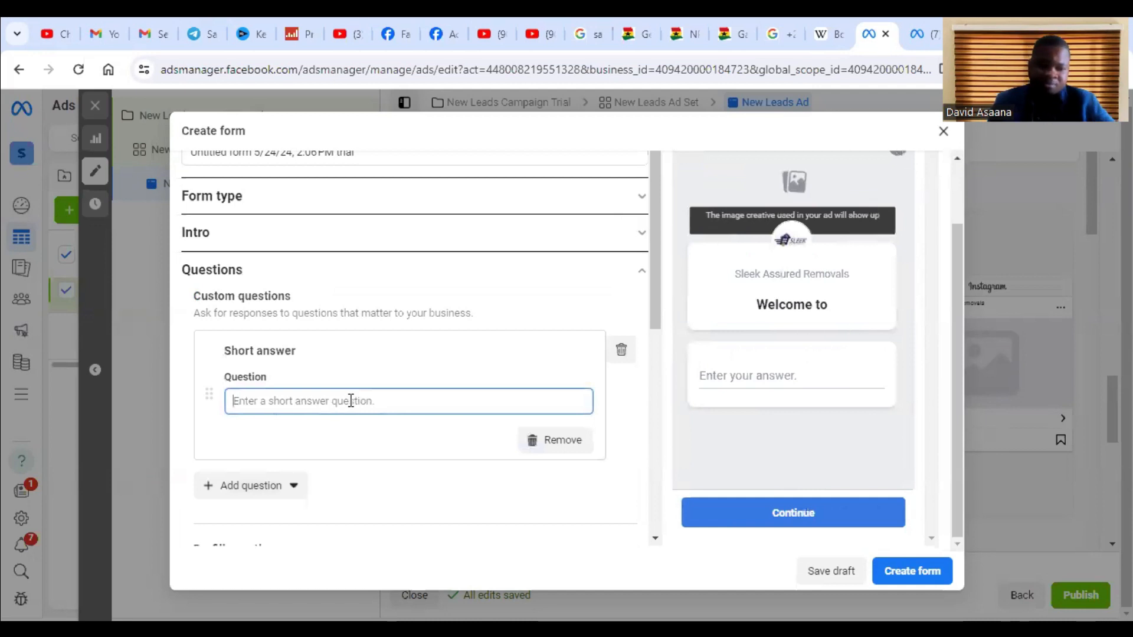
text(Name)
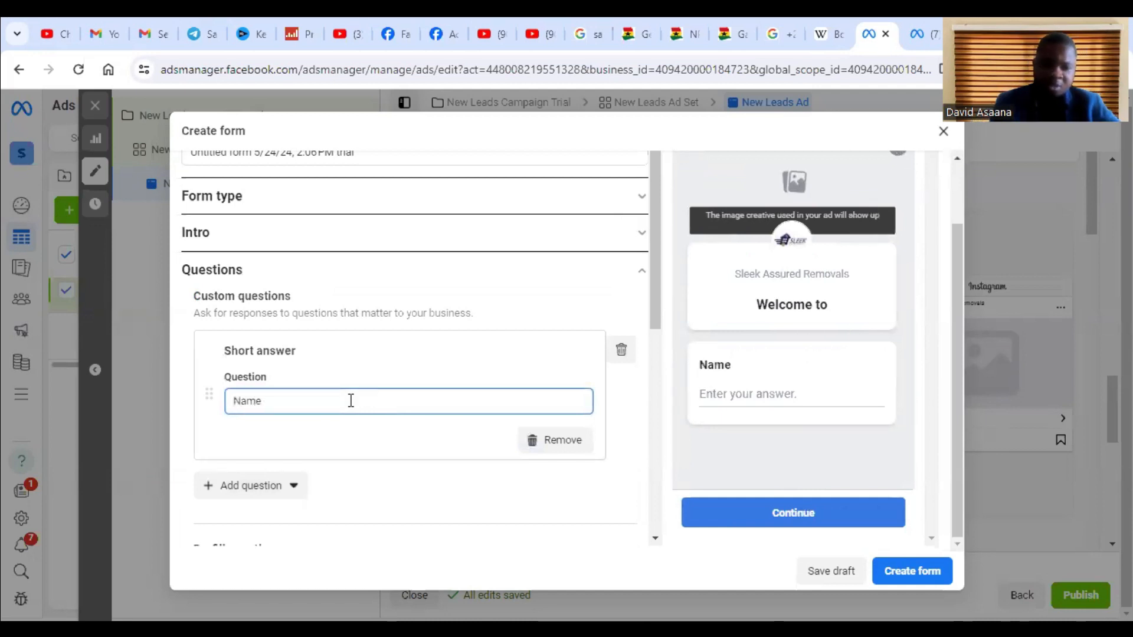
Step: Add a second short answer custom question, "Email", below the Name question
scroll(318, 409, down, 1)
click(278, 404)
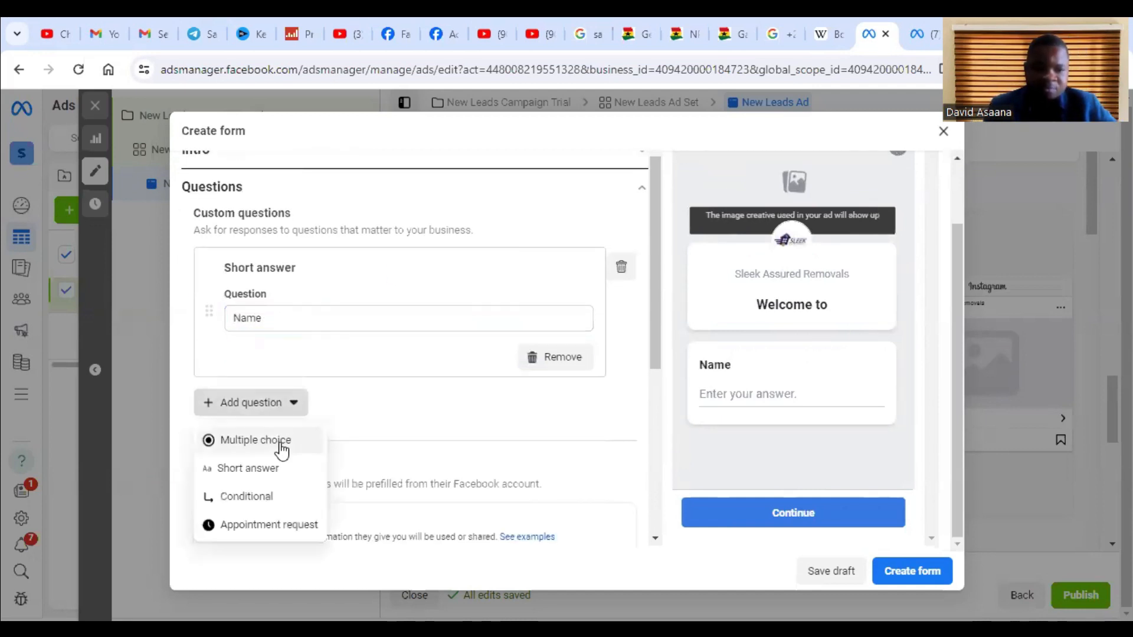
click(242, 469)
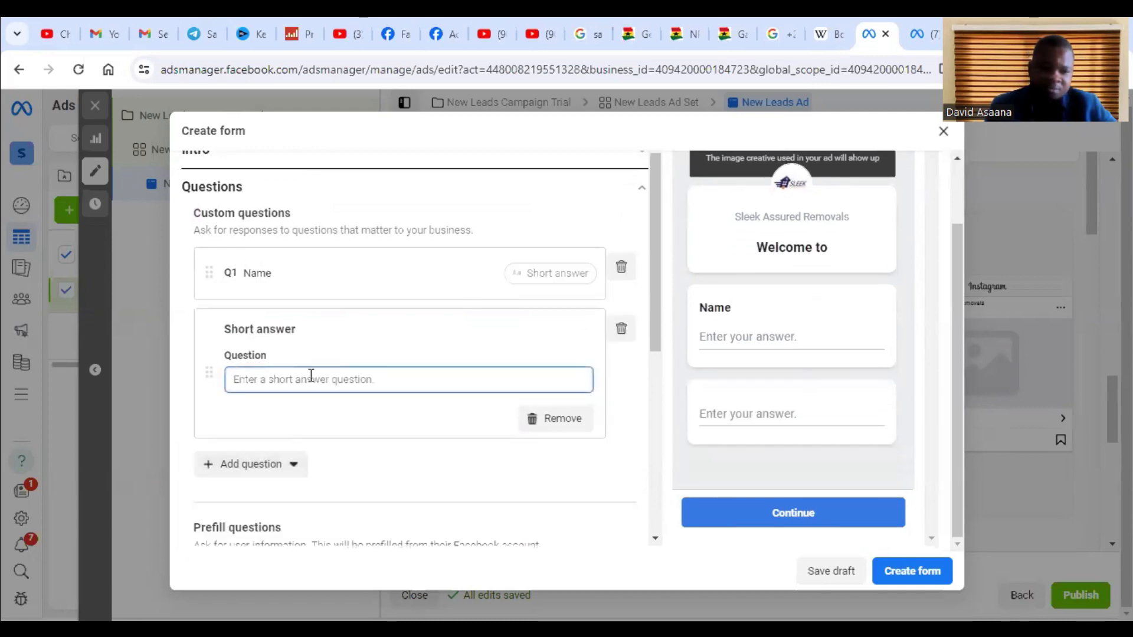
text(L)
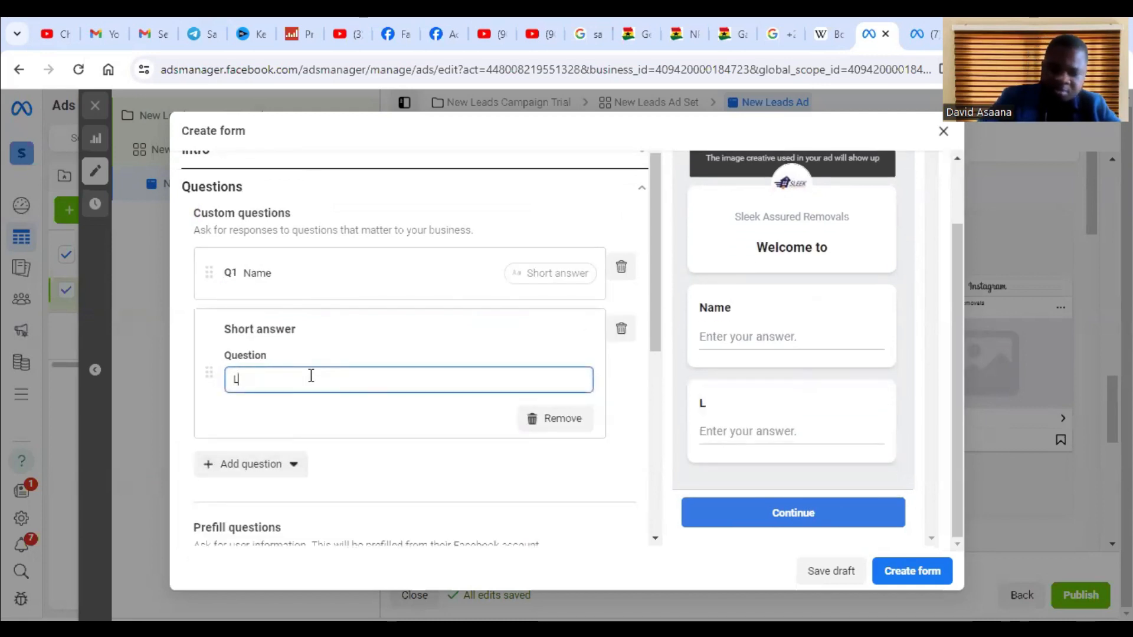
key(BackSpace)
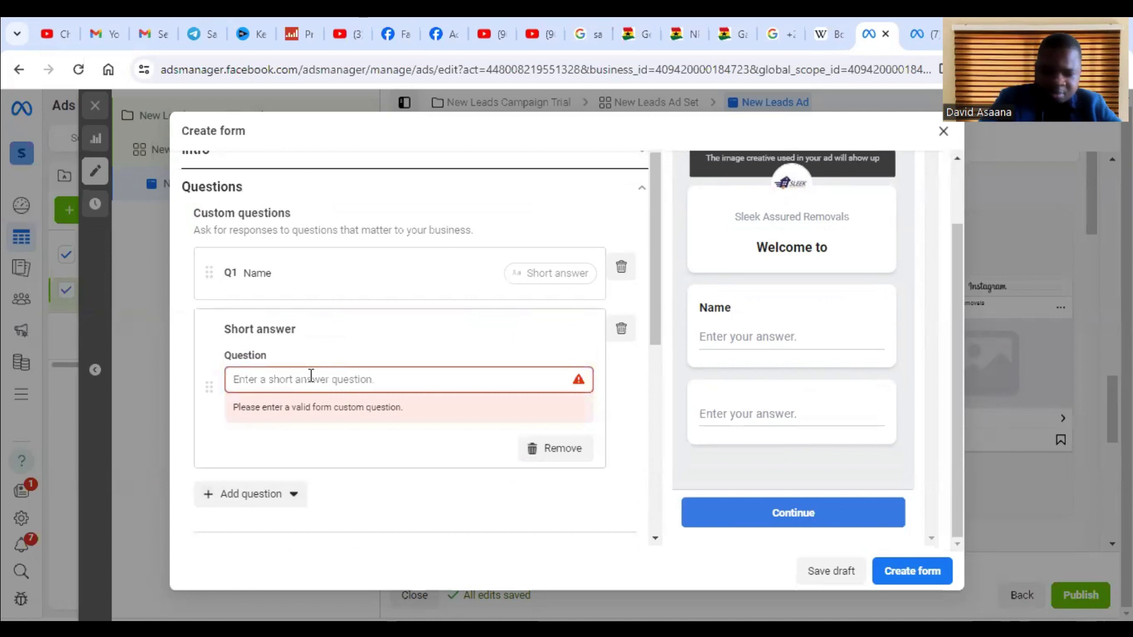
text(Email)
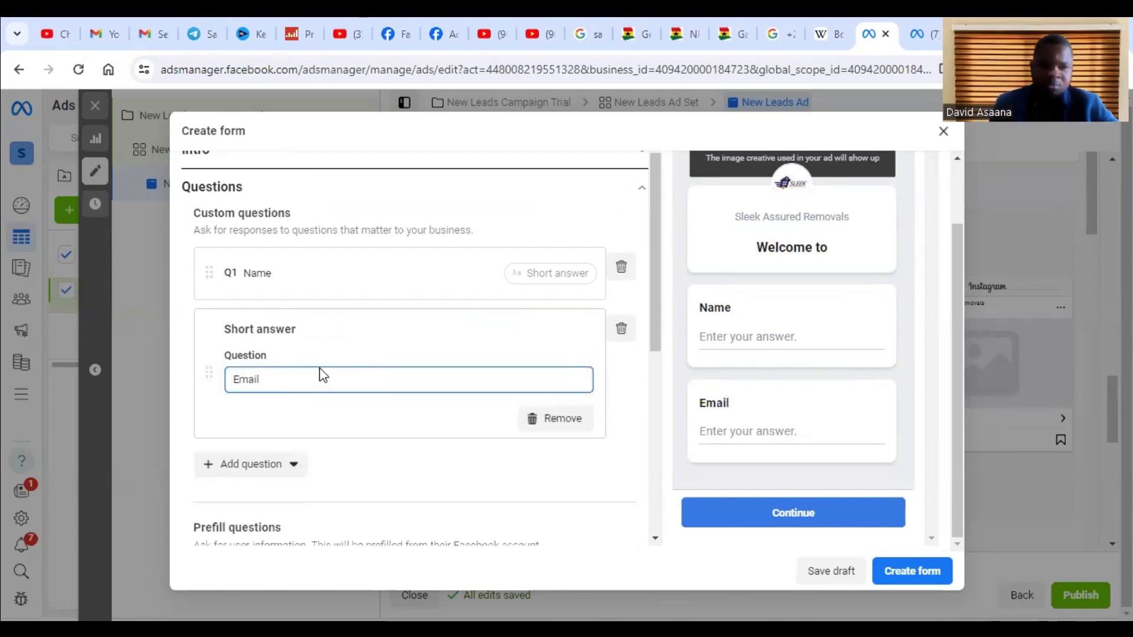
Step: Add a third short answer custom question, "Location", below the Email question
click(276, 469)
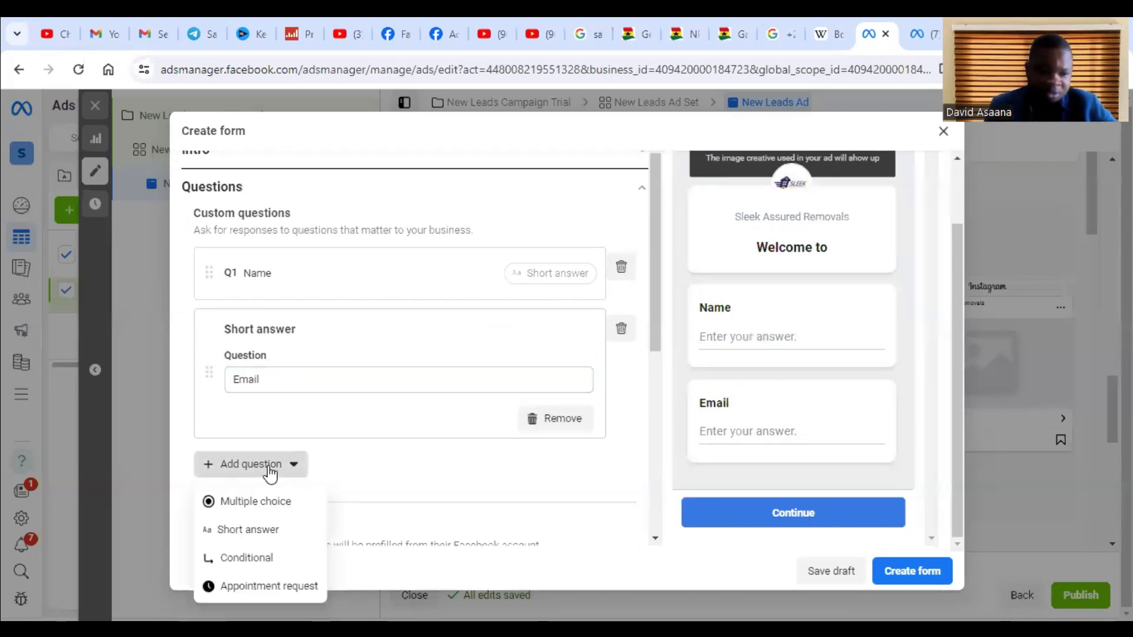
click(263, 531)
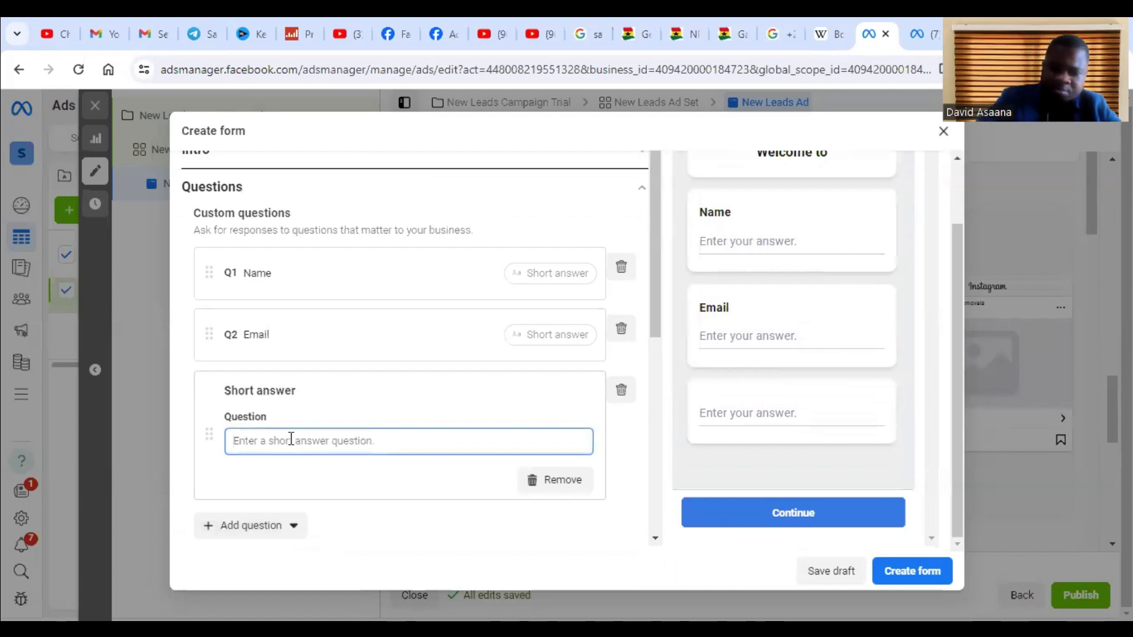
text(Location)
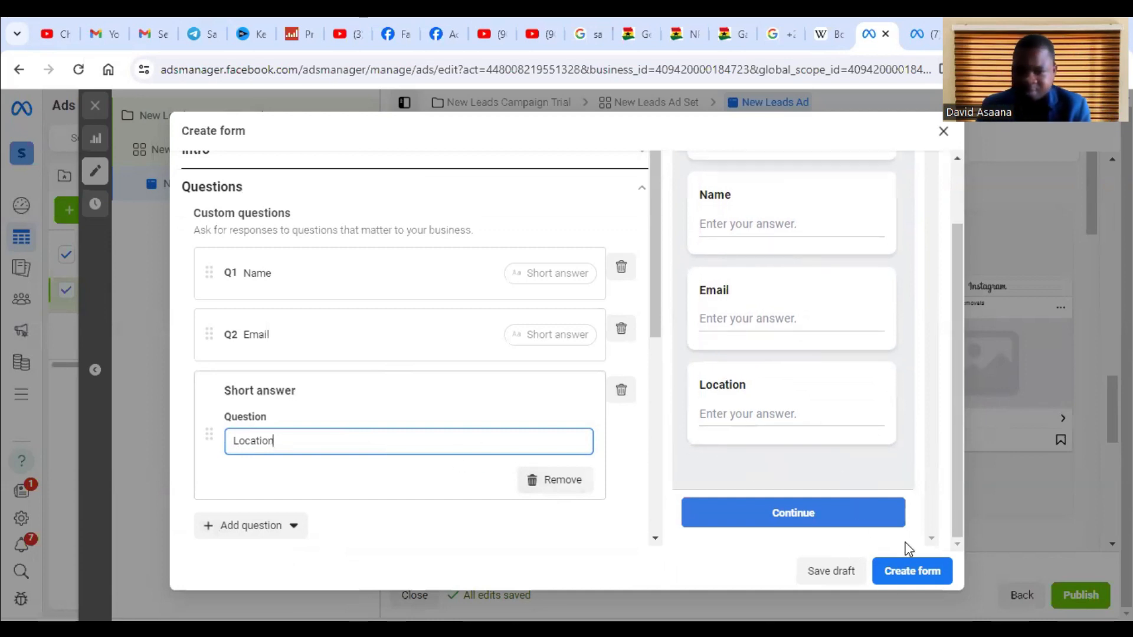
scroll(455, 457, down, 4)
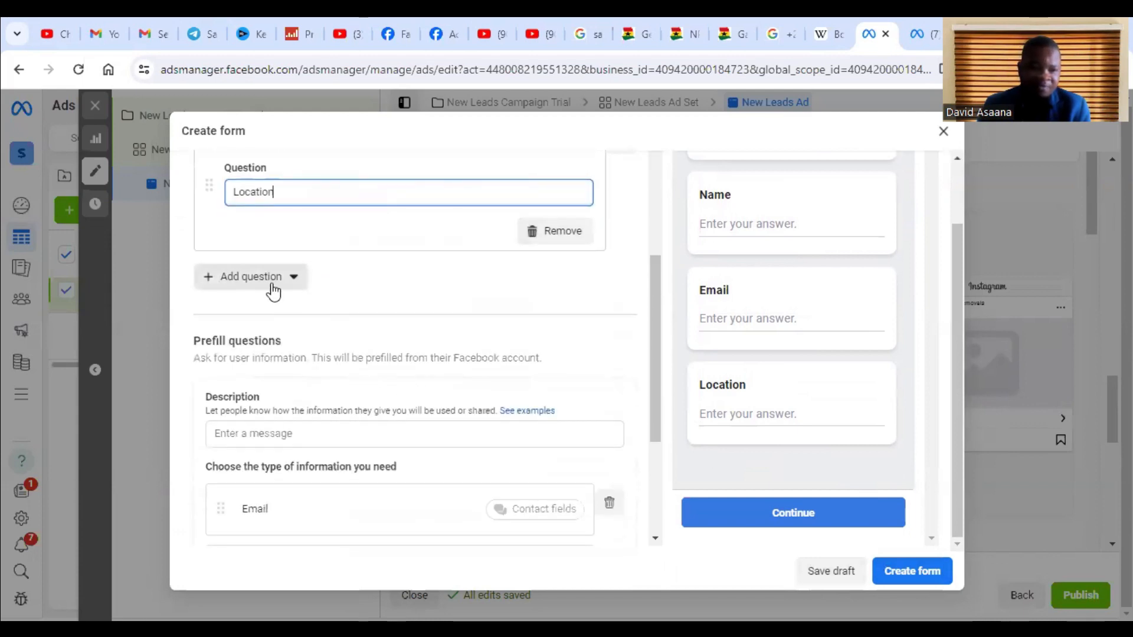
Step: Review the form's custom questions and the prefill questions, including the categories of information that can be added
scroll(435, 387, down, 3)
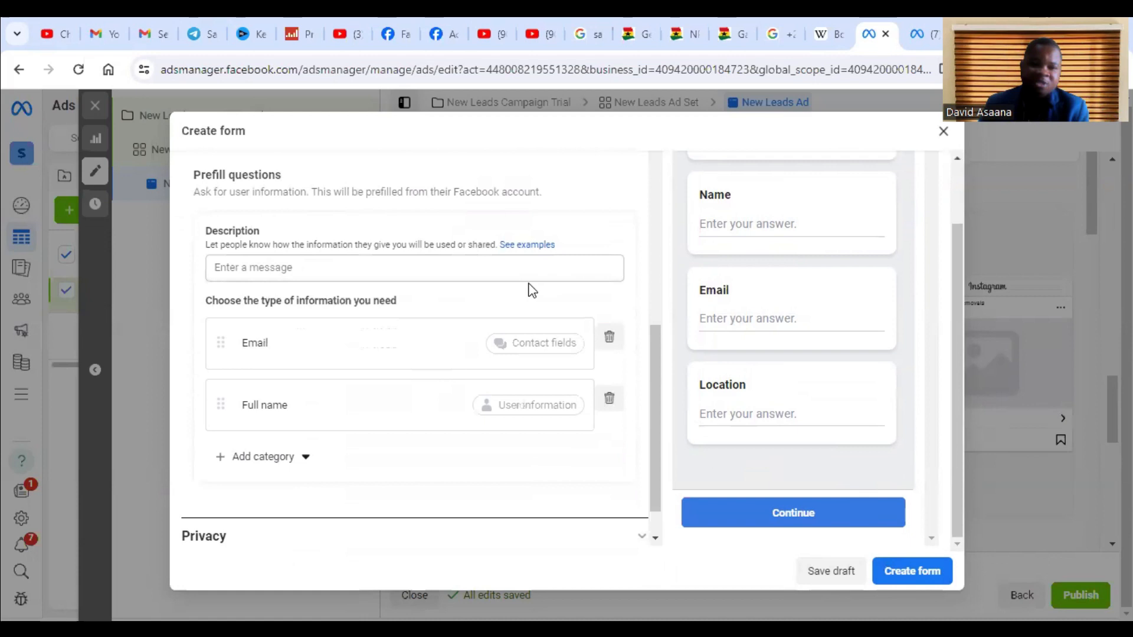
click(294, 272)
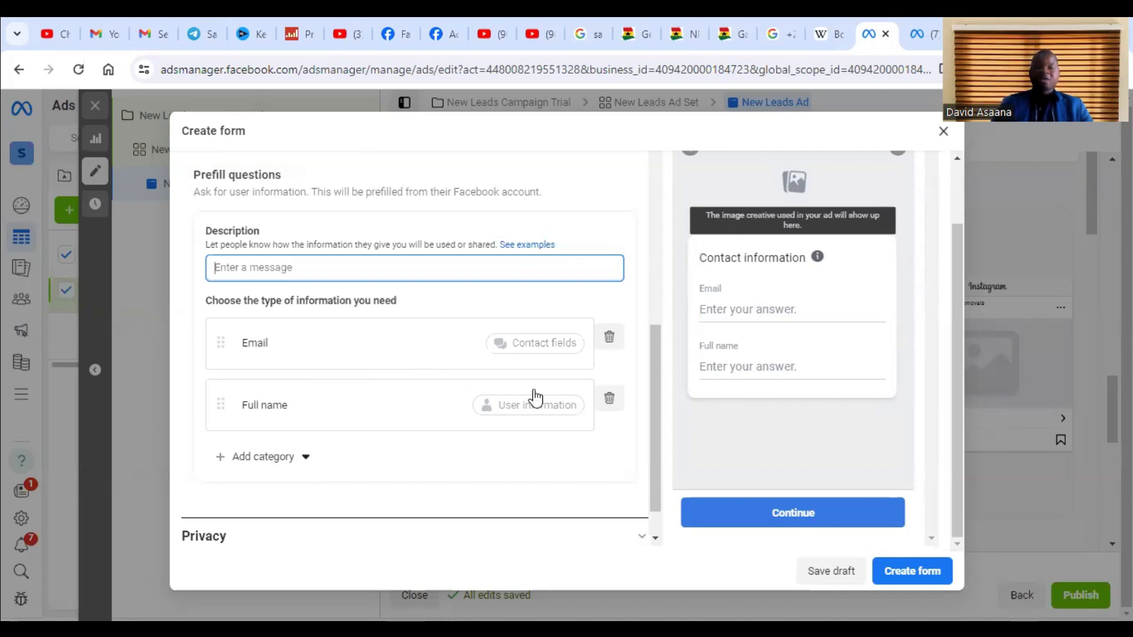
scroll(362, 392, down, 1)
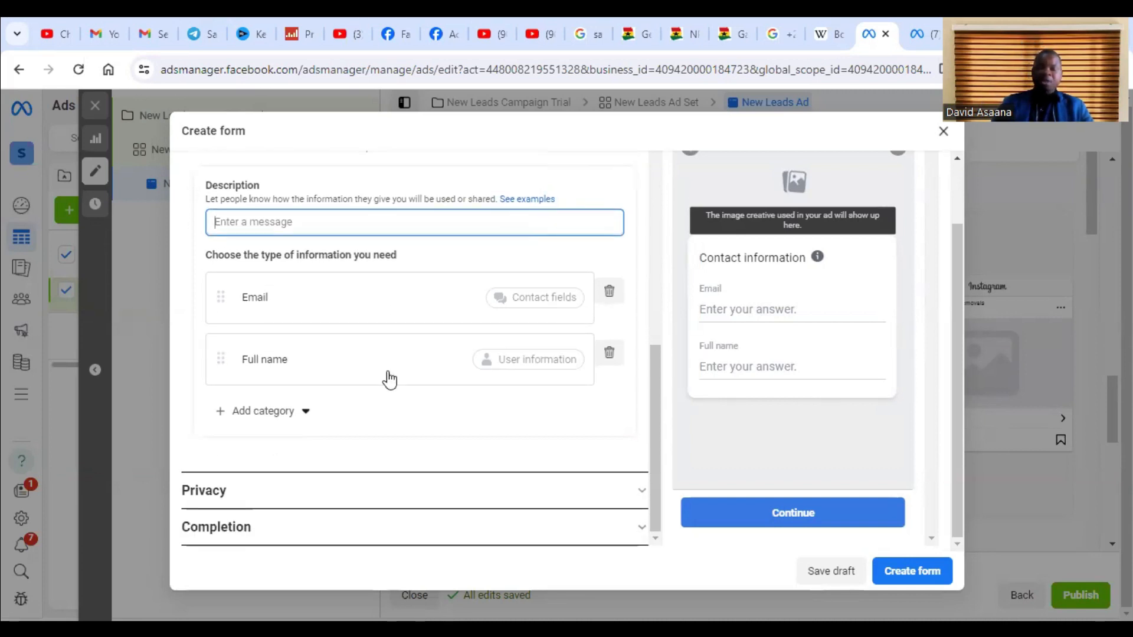
scroll(391, 380, up, 5)
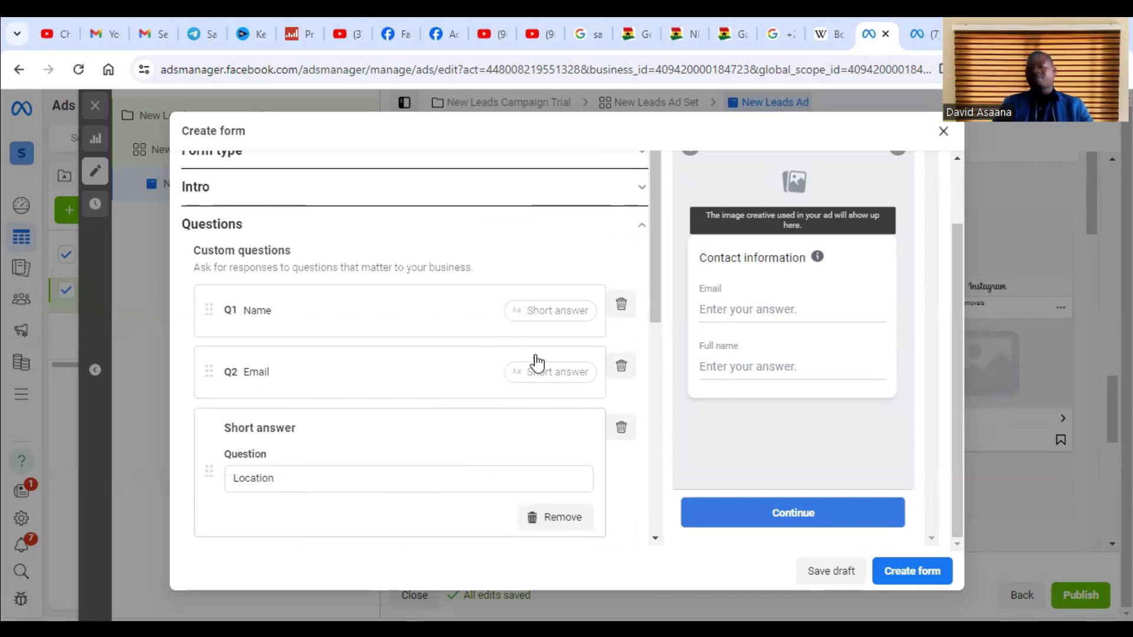
scroll(330, 352, up, 1)
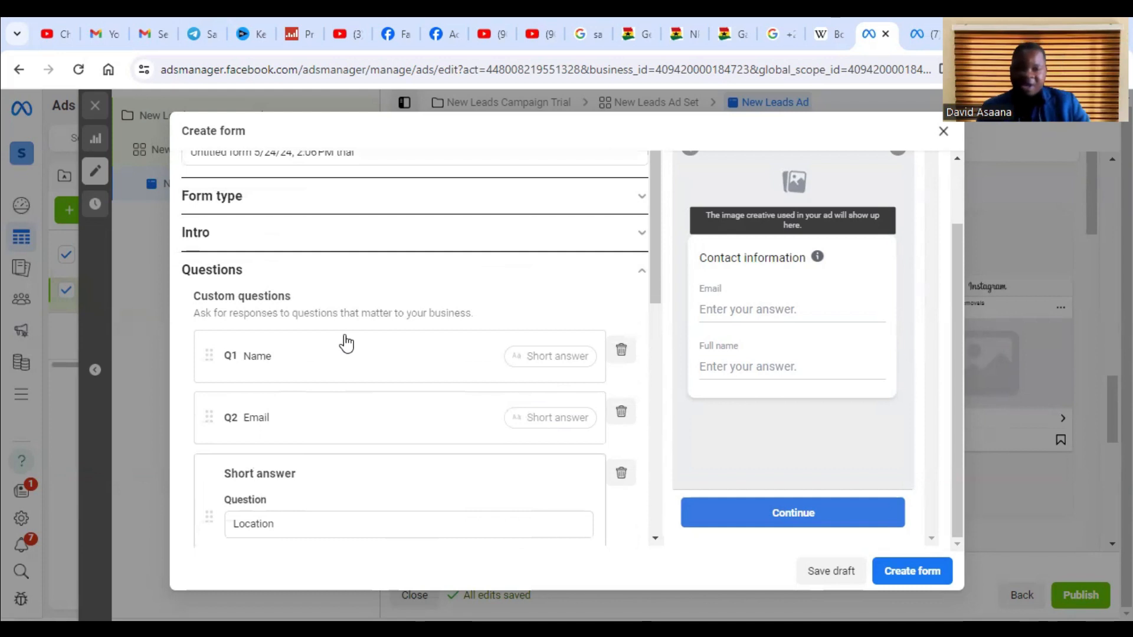
scroll(328, 364, down, 8)
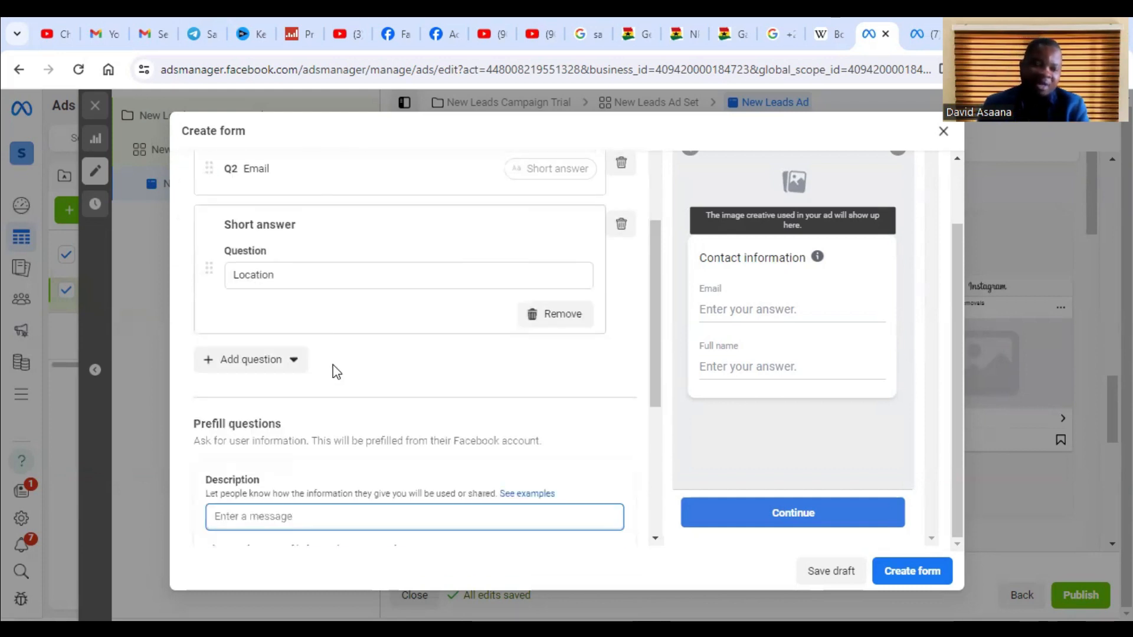
scroll(353, 298, up, 3)
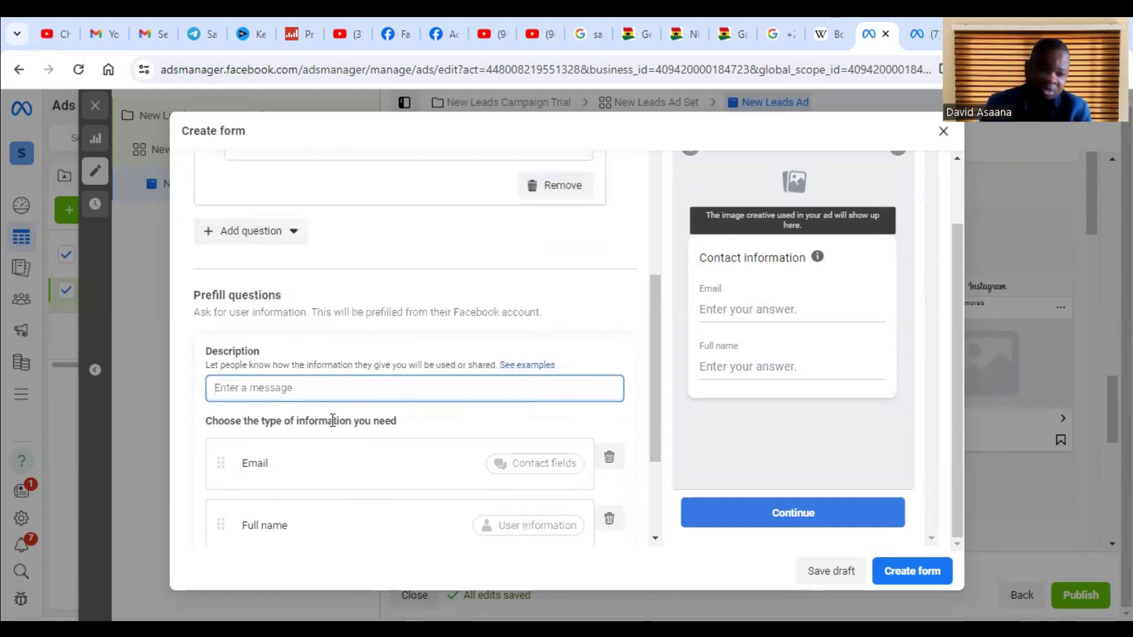
scroll(325, 423, down, 3)
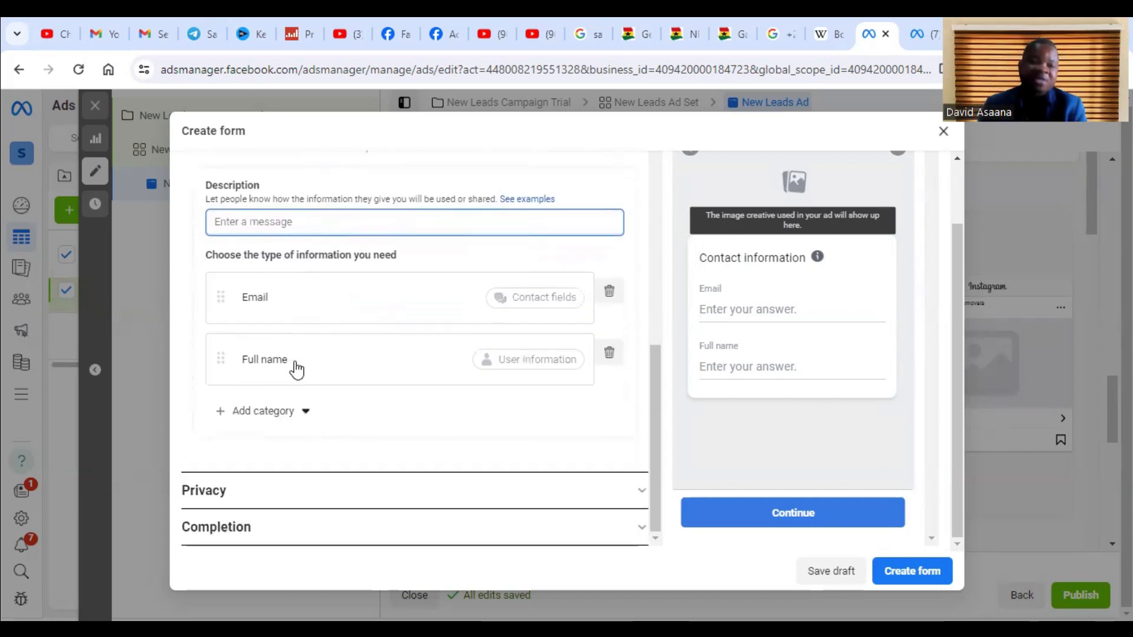
click(283, 414)
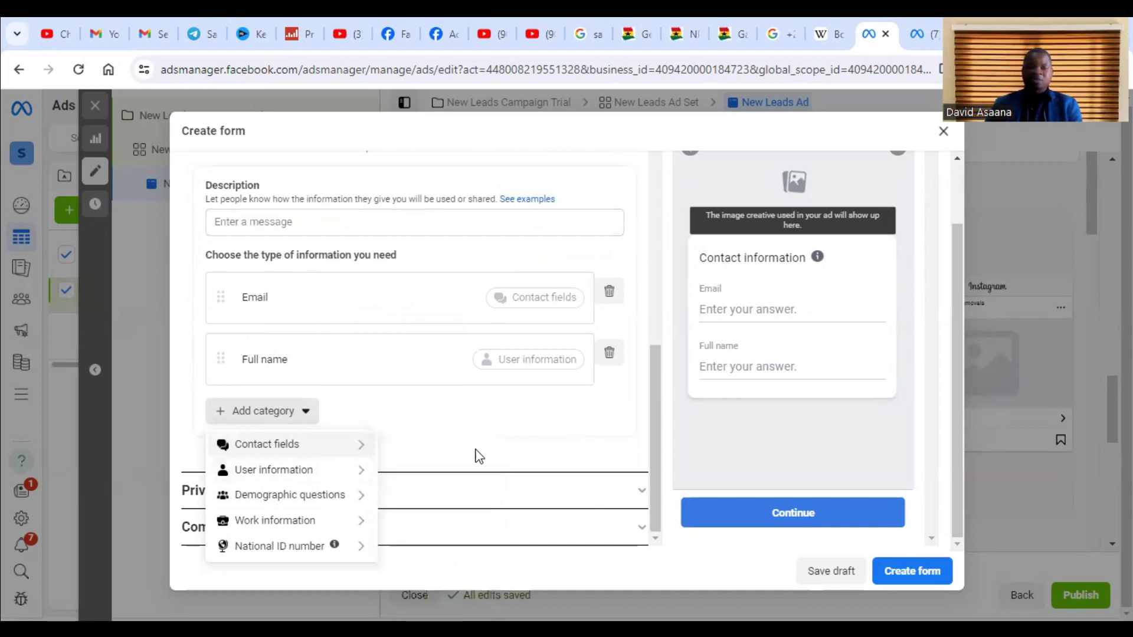
Step: Expand the form's Privacy section and open gietworldwide.com in a new browser tab
click(571, 490)
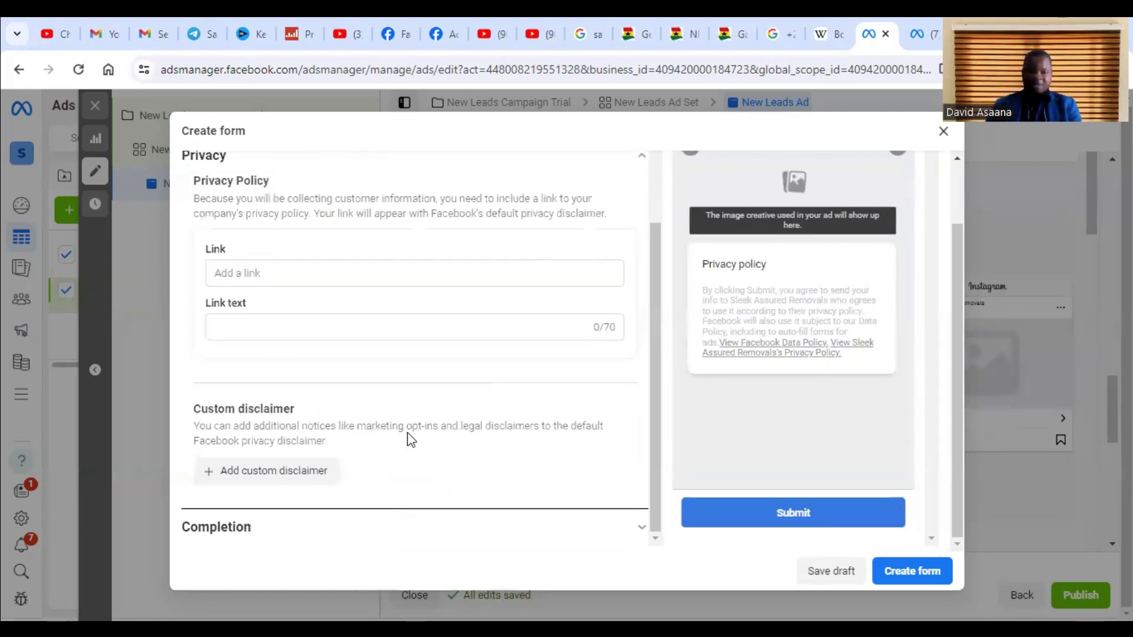
scroll(411, 440, up, 3)
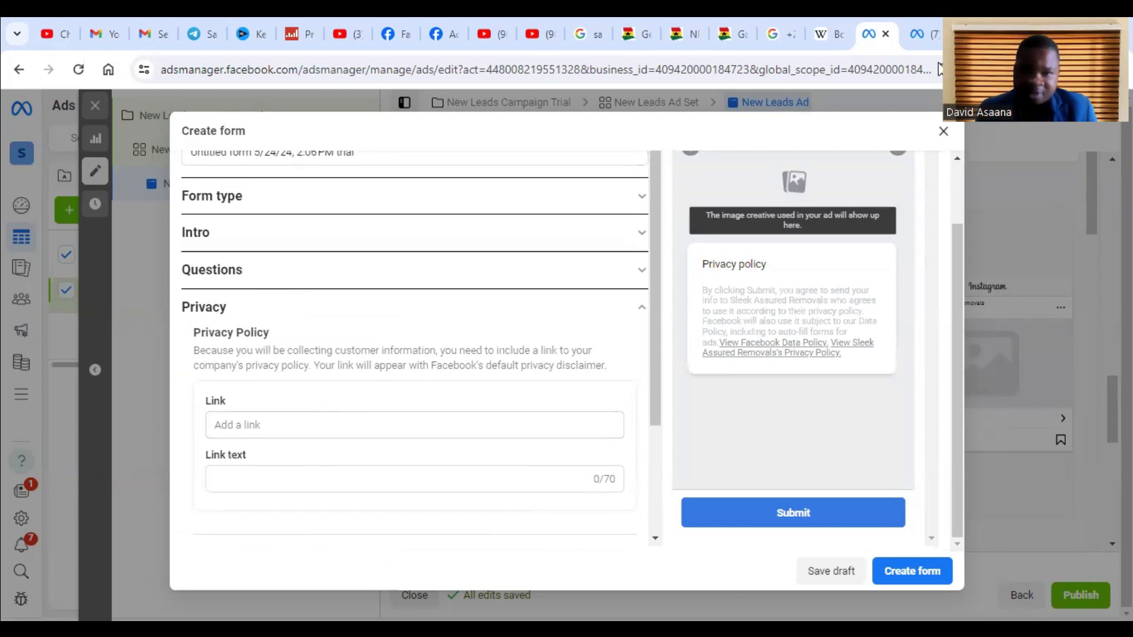
click(963, 34)
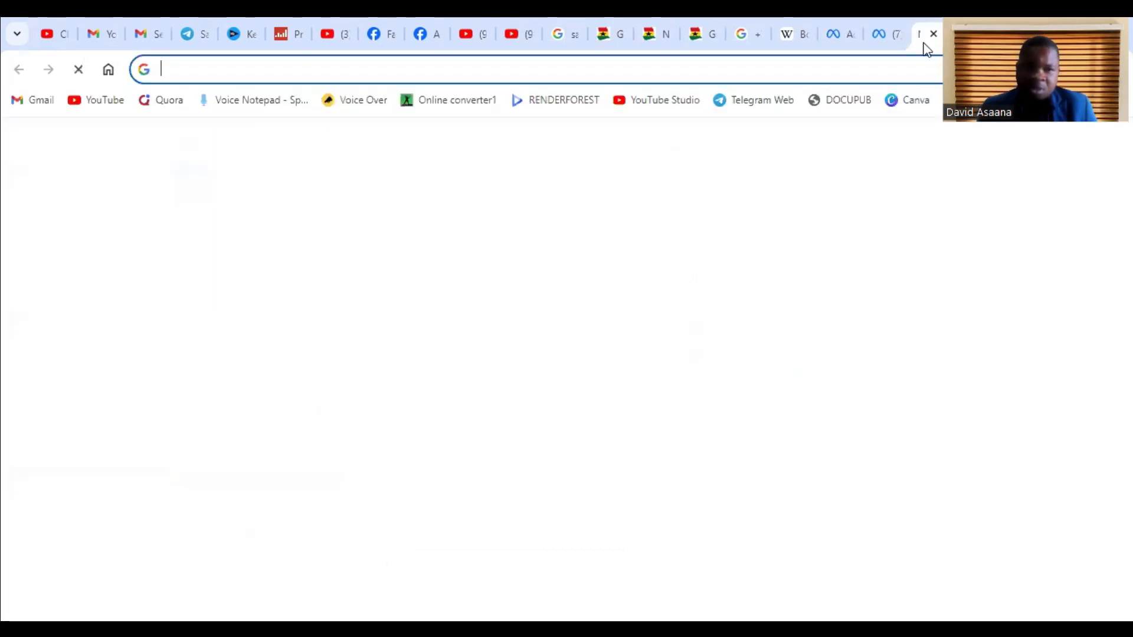
click(542, 71)
text(gi)
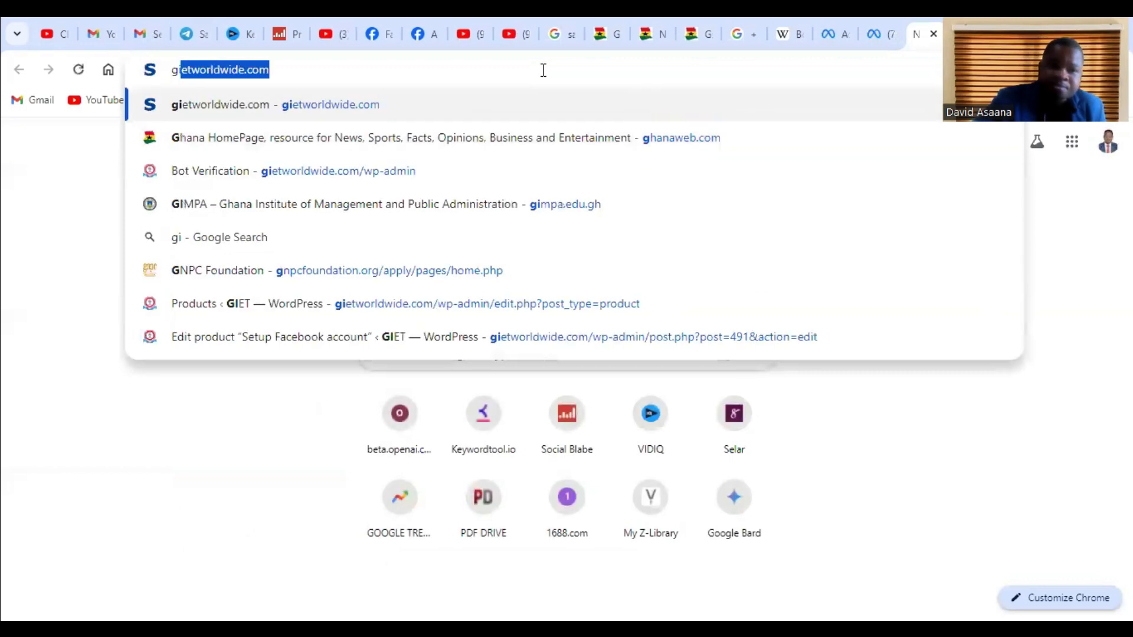
key(Return)
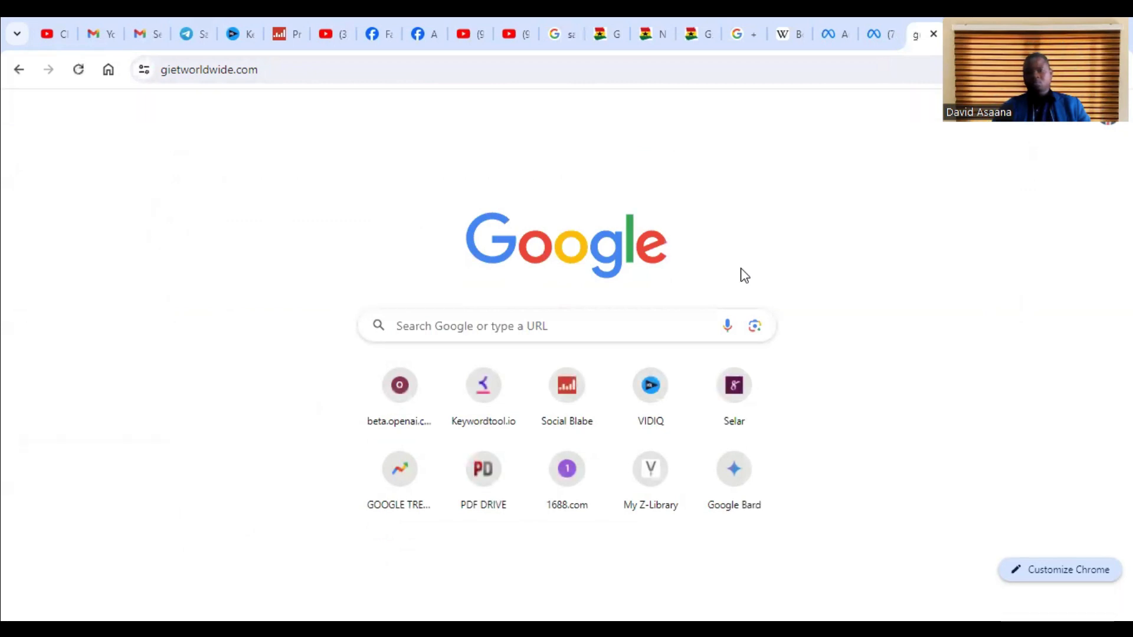
Step: Open the website's Terms & Conditions page, examine its Privacy policy section, and select the page's address
scroll(741, 273, down, 15)
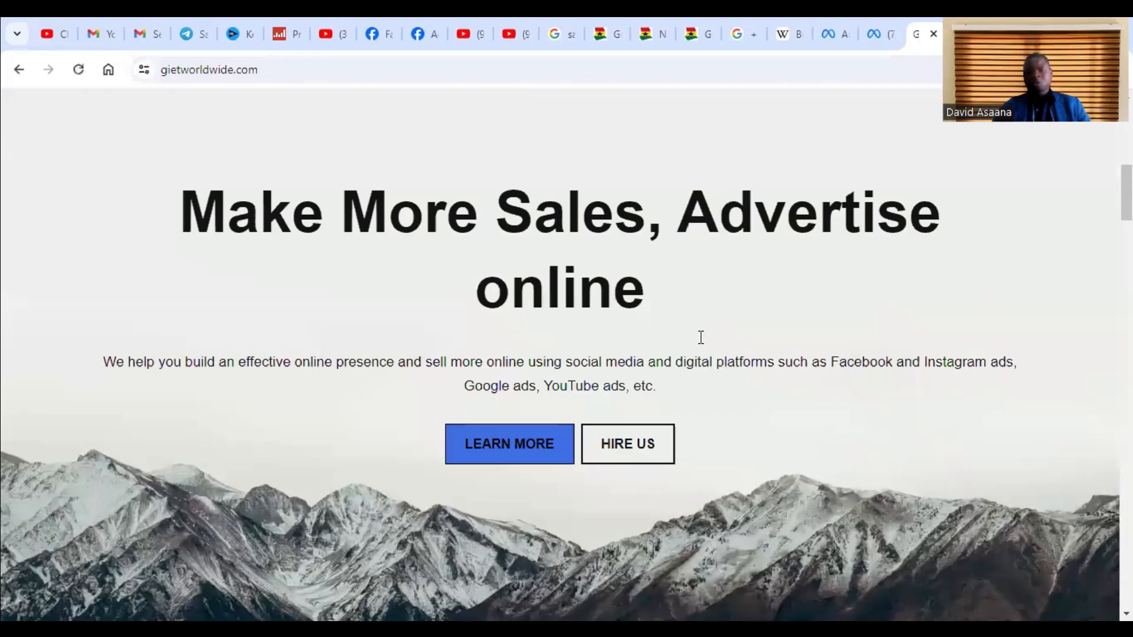
scroll(701, 347, down, 20)
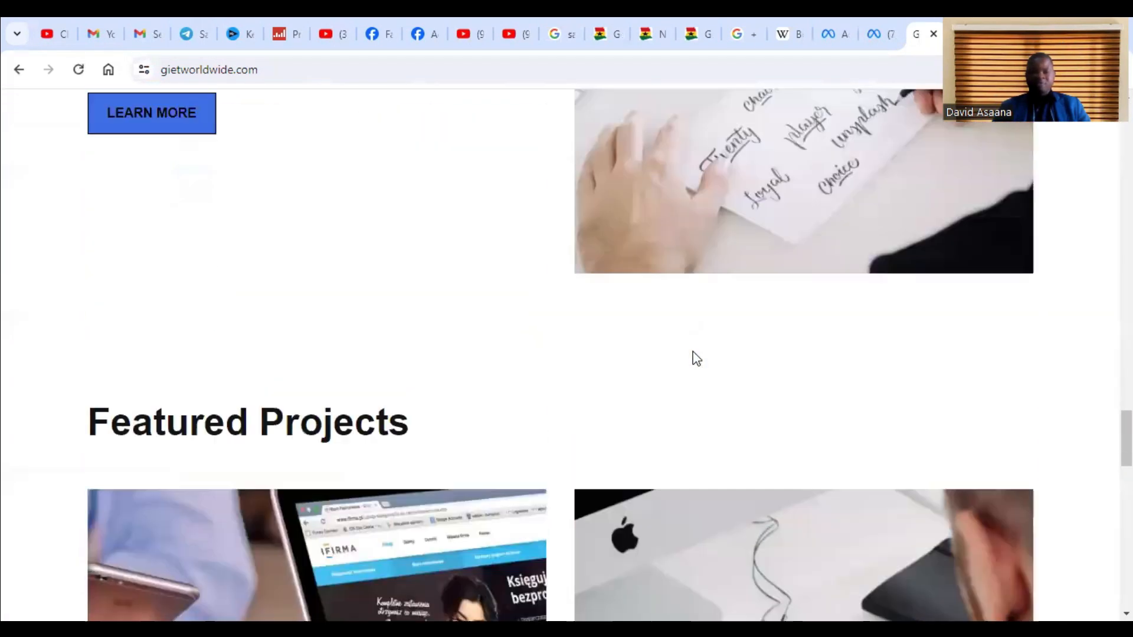
scroll(693, 352, down, 6)
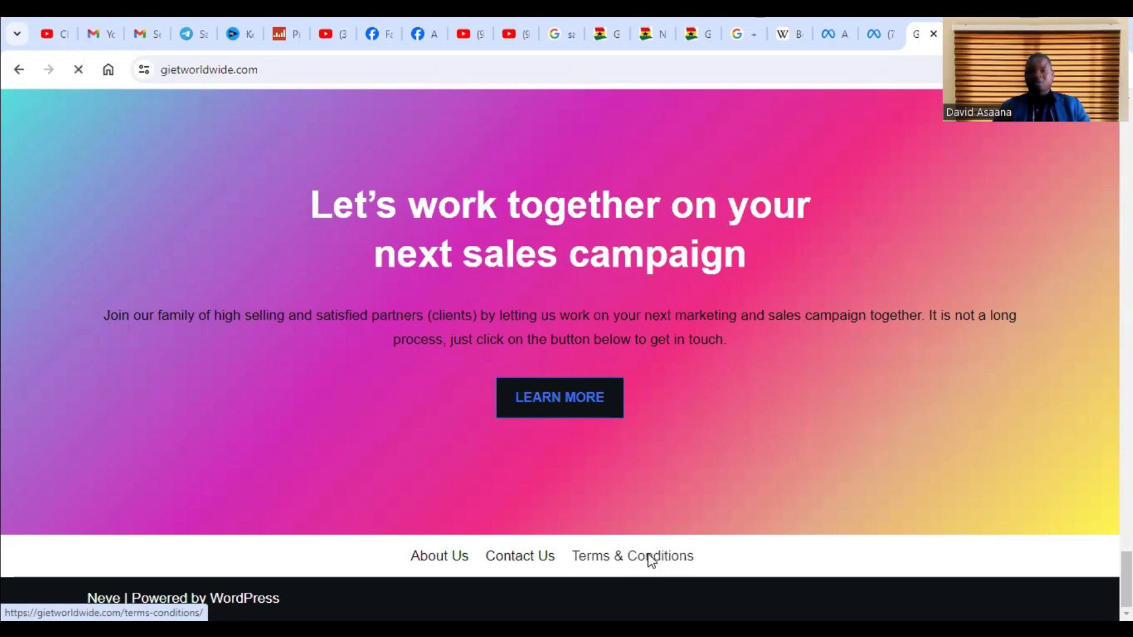
scroll(508, 407, down, 10)
scroll(522, 395, down, 15)
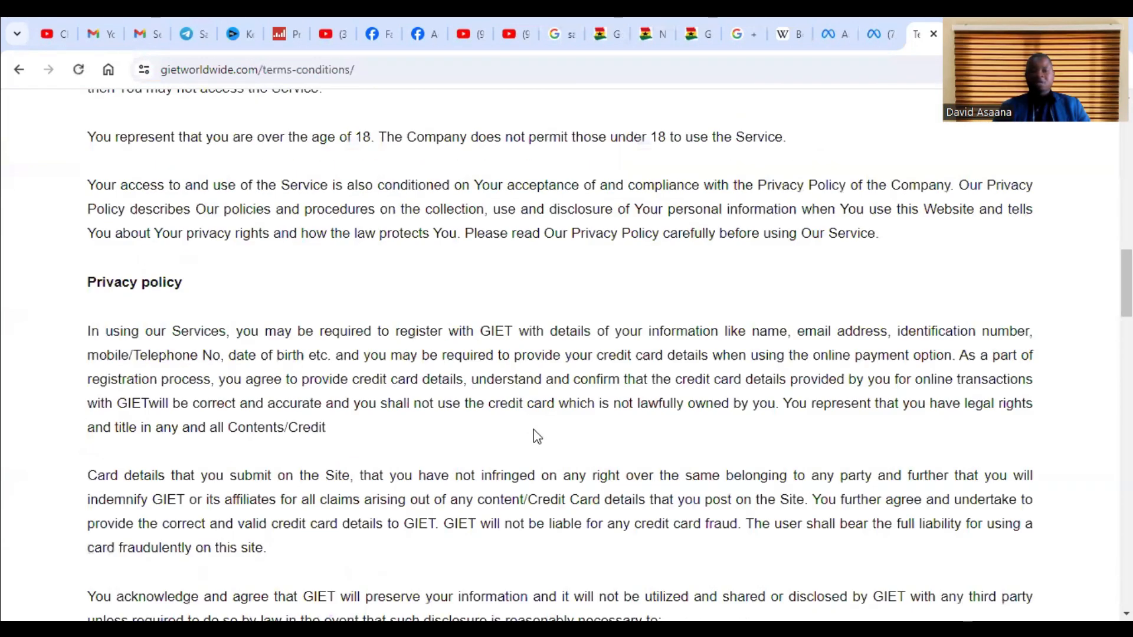
scroll(481, 312, up, 10)
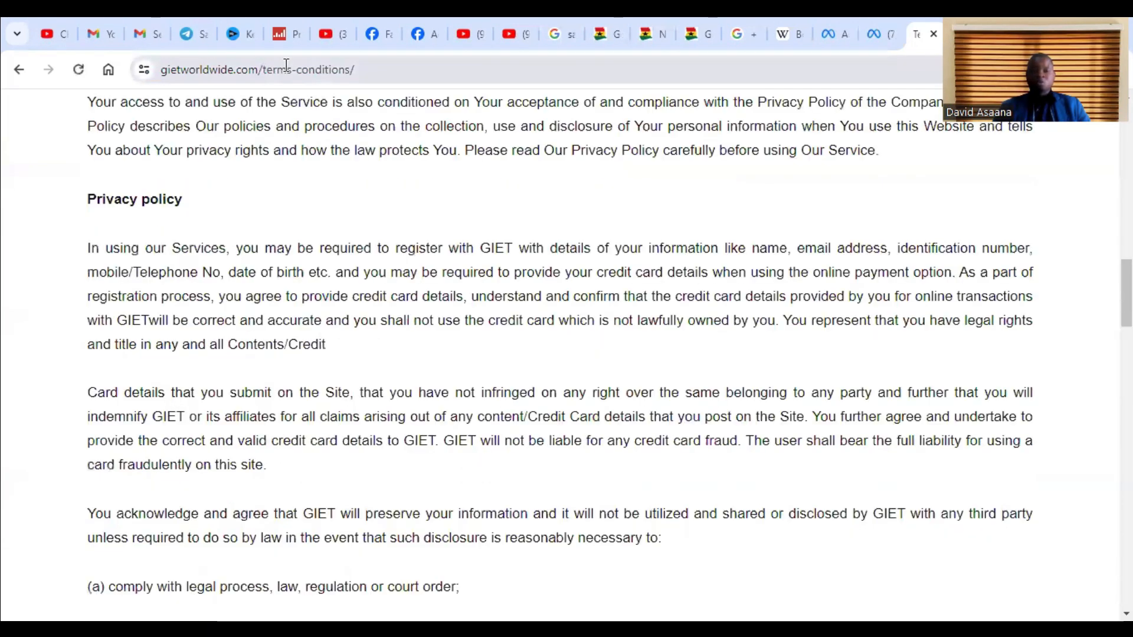
click(283, 69)
Step: Return to the lead form in Ads Manager, save it as a draft without a privacy link, and close it
click(865, 26)
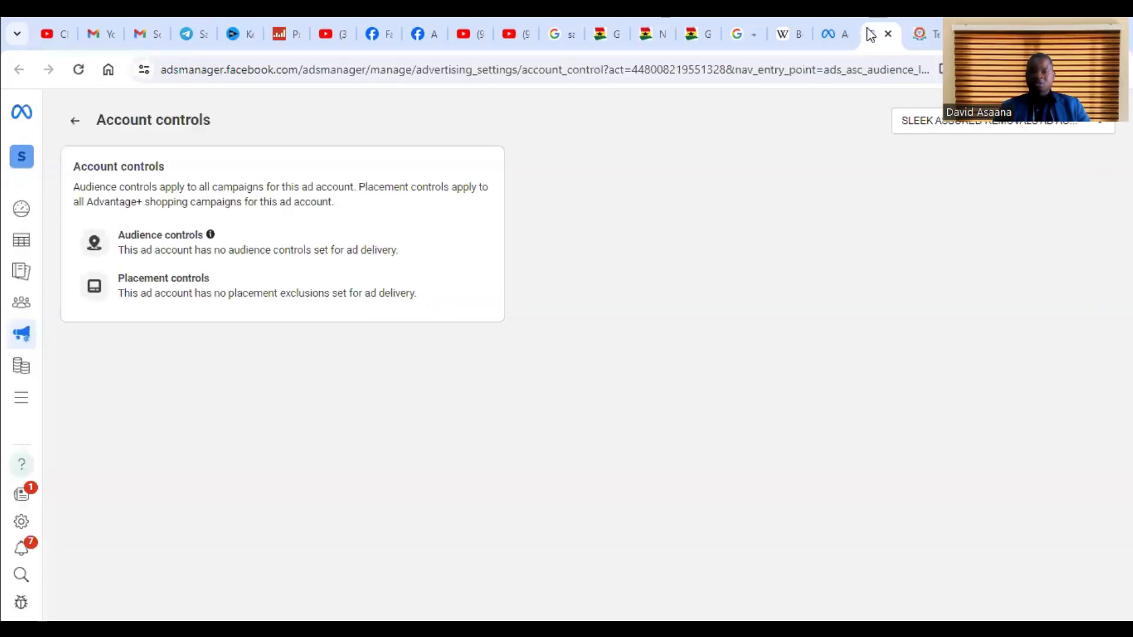
click(825, 24)
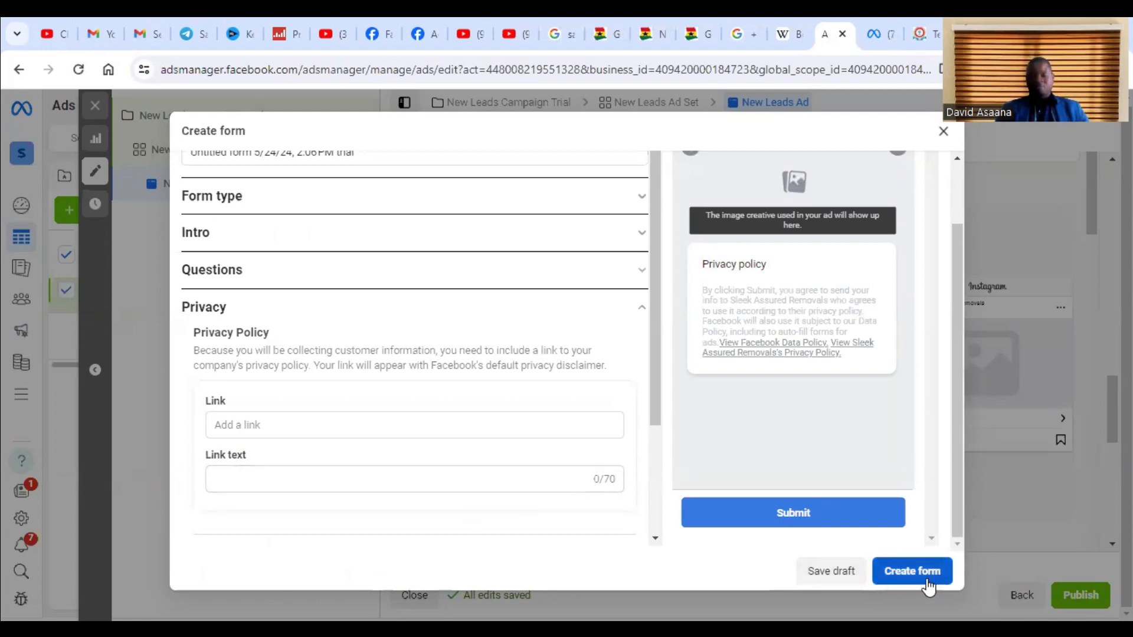
click(855, 571)
click(945, 133)
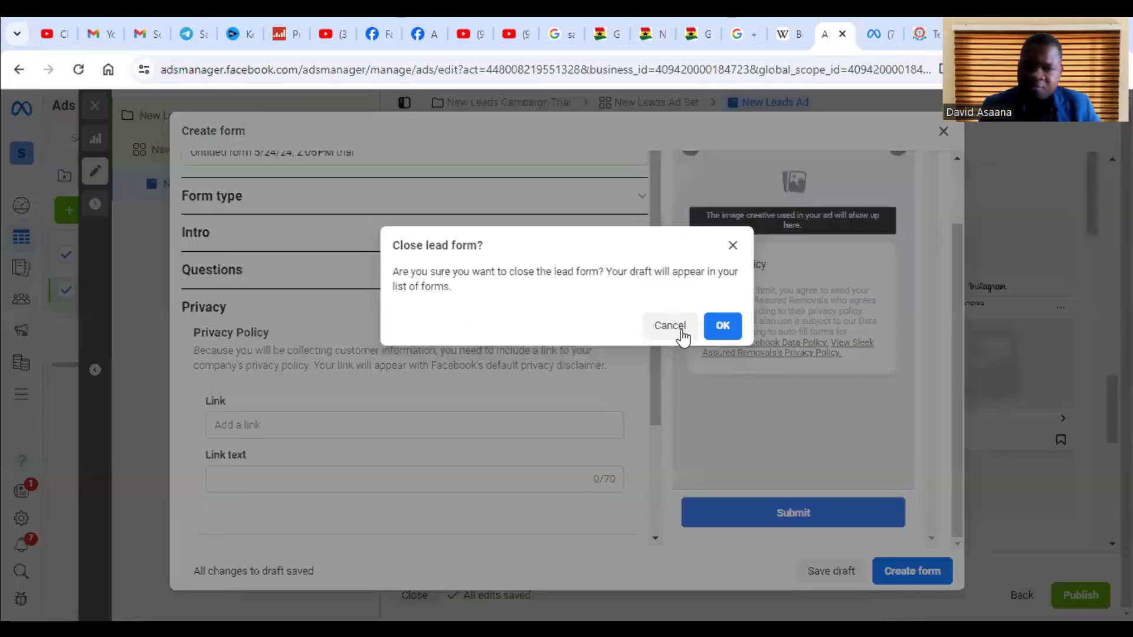
click(722, 326)
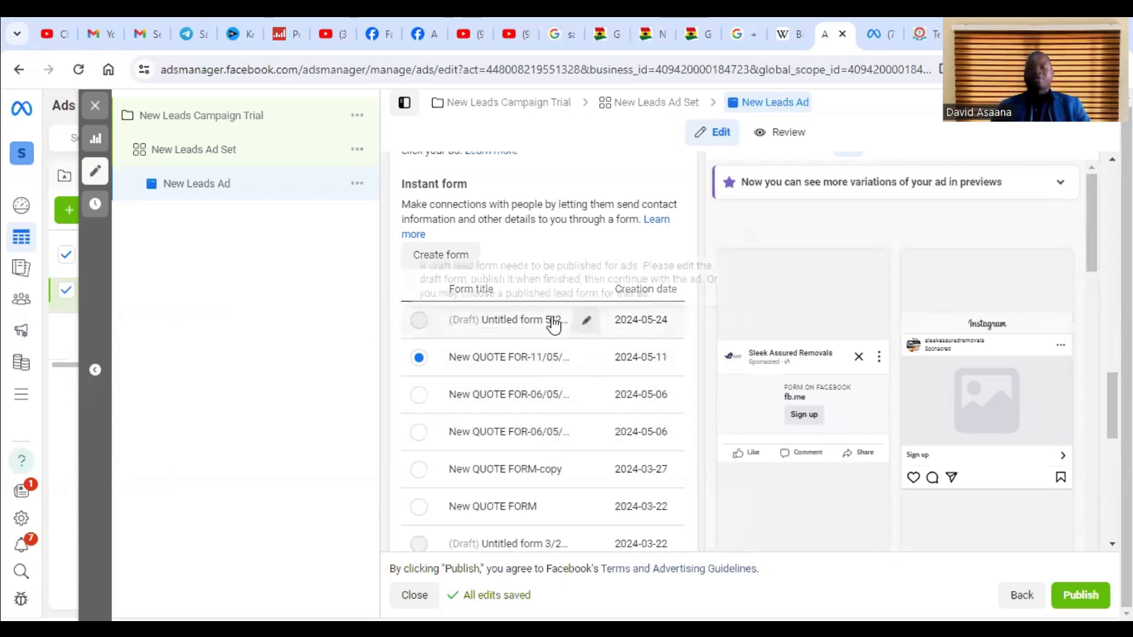
Step: Add the image of the worker in an orange vest at the back of the removals truck as the ad creative's media
scroll(702, 362, up, 4)
scroll(670, 395, down, 7)
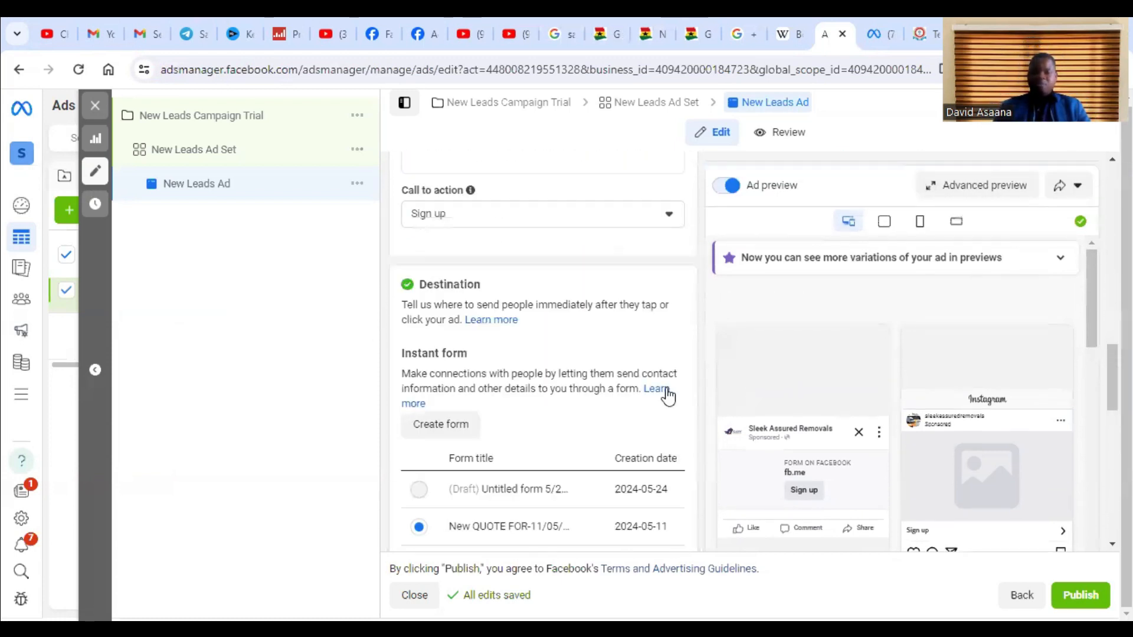
scroll(535, 301, up, 12)
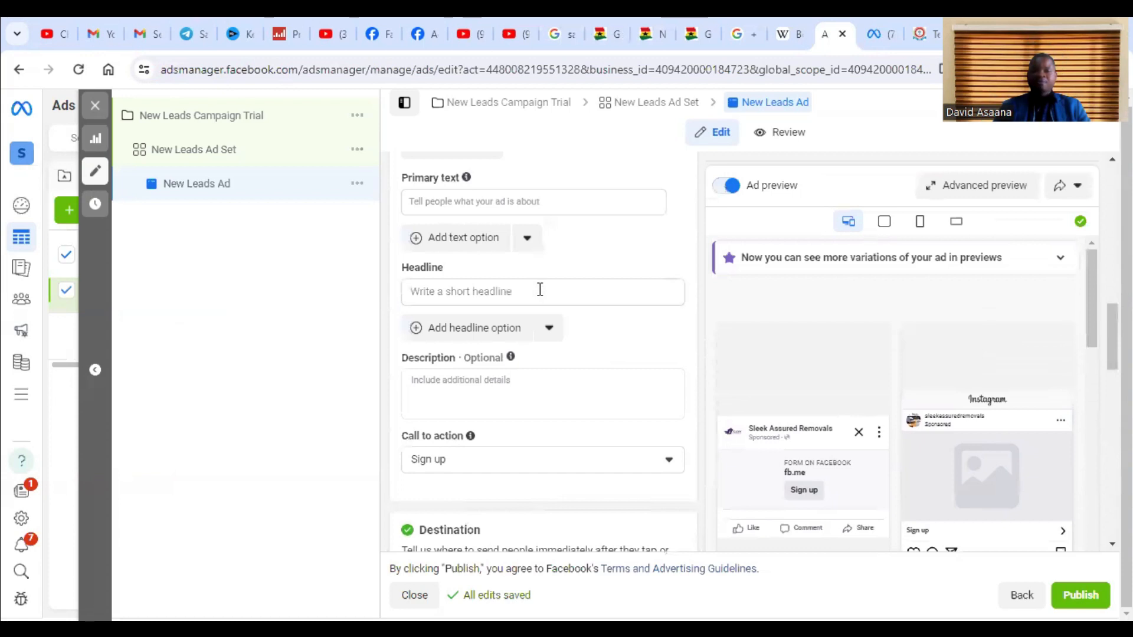
scroll(518, 318, down, 8)
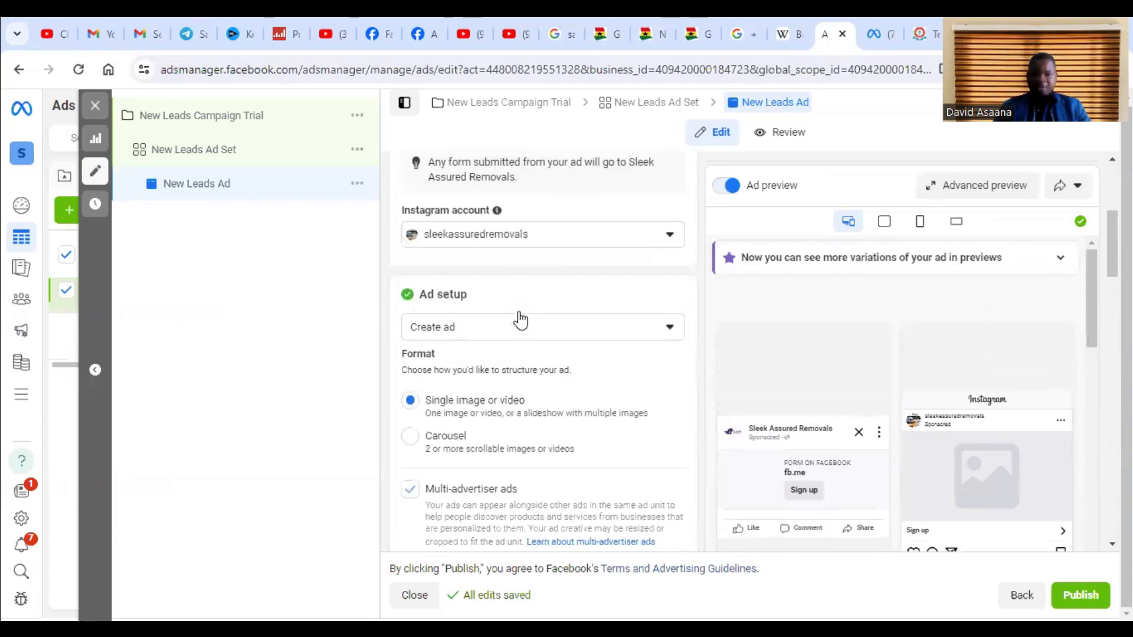
scroll(522, 311, up, 1)
click(466, 313)
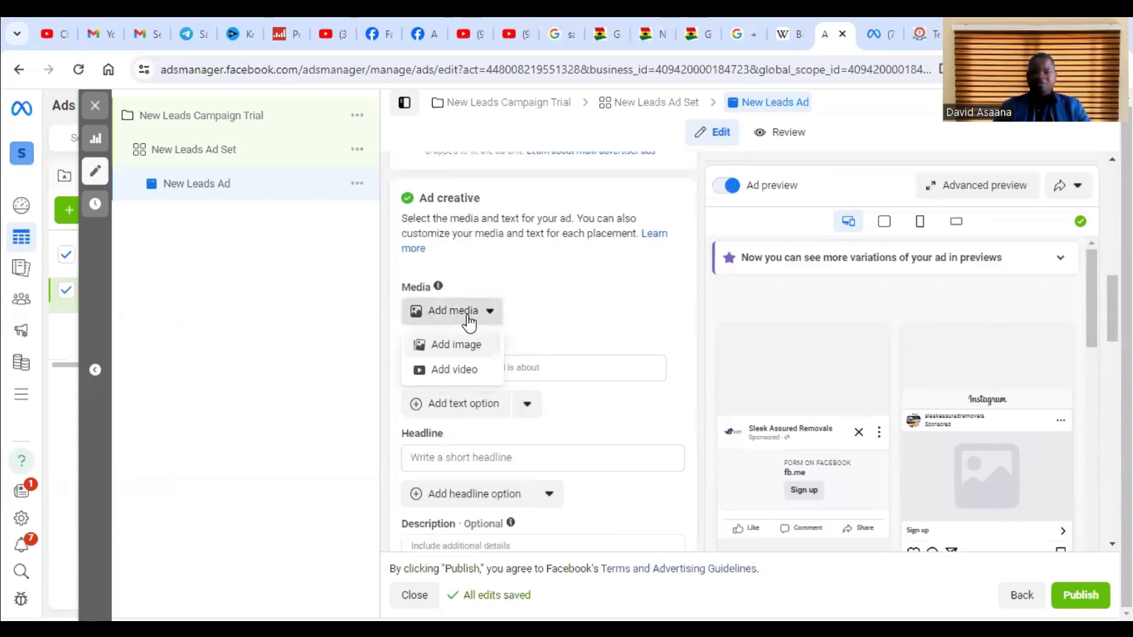
click(478, 348)
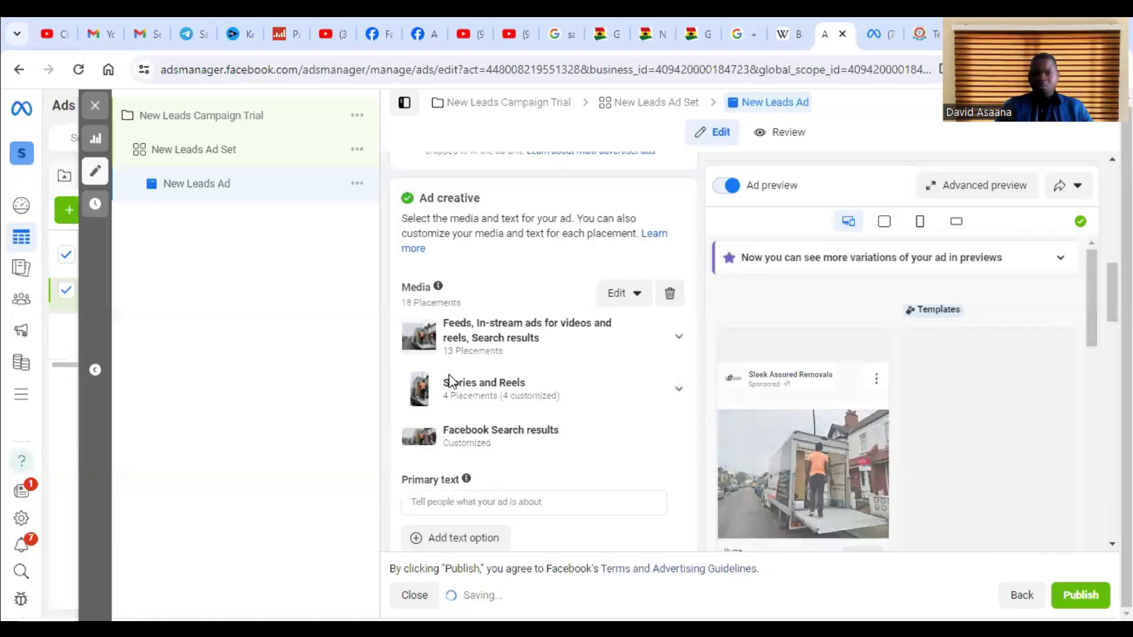
Step: Fill the primary text with the previously used "Moving in London? Let Sleek Assured Removals Take the Stress Away!" copy and check the ad preview
scroll(454, 378, down, 4)
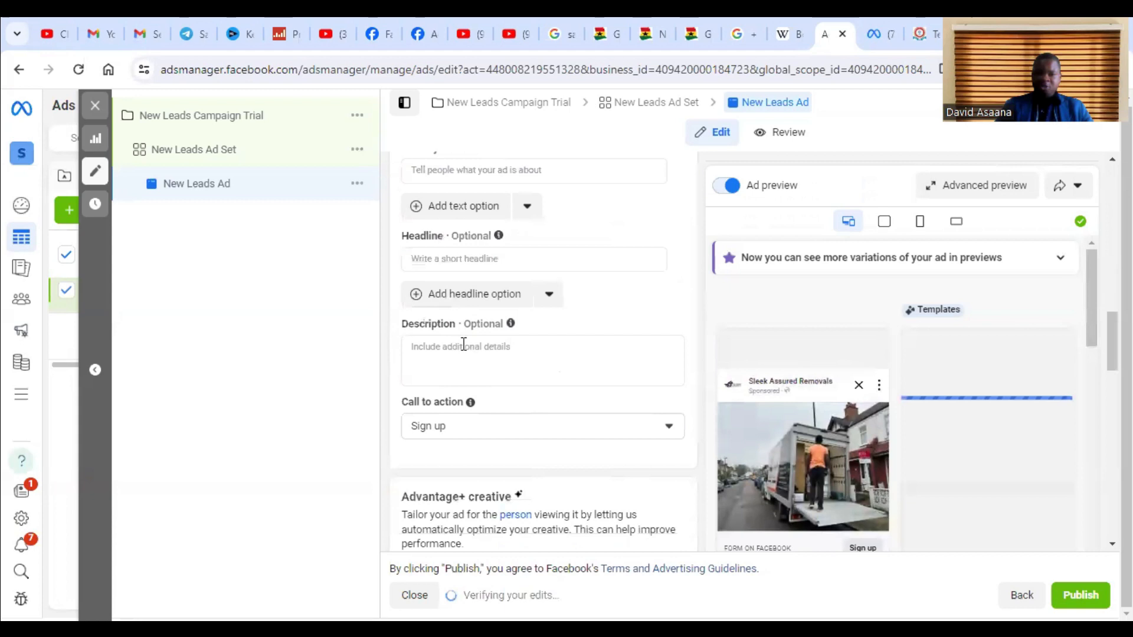
scroll(493, 347, up, 3)
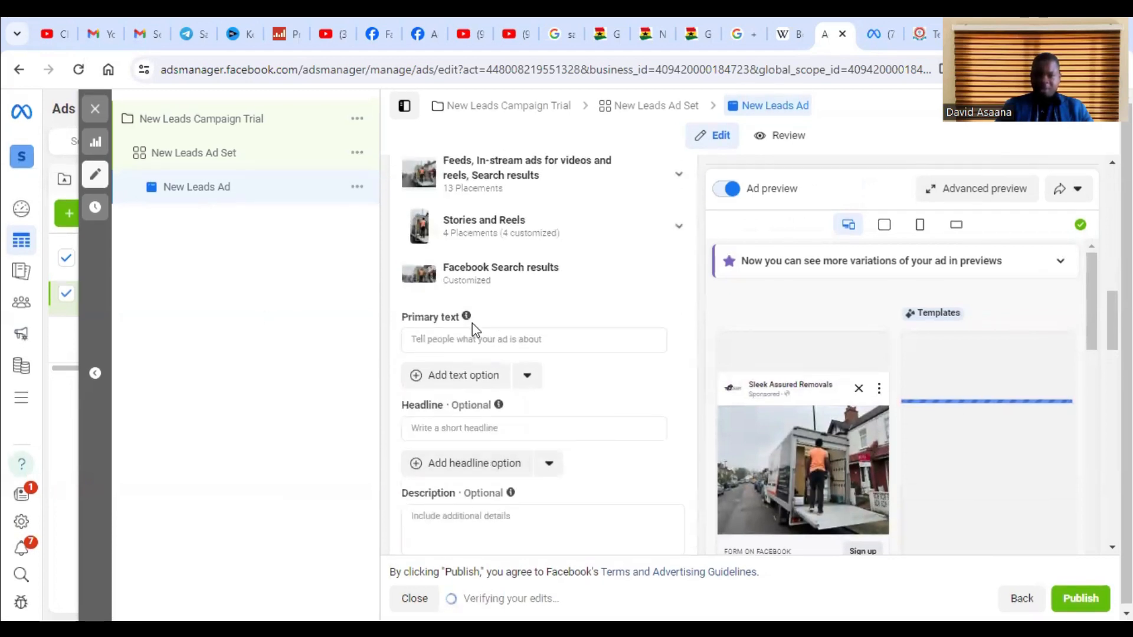
click(474, 340)
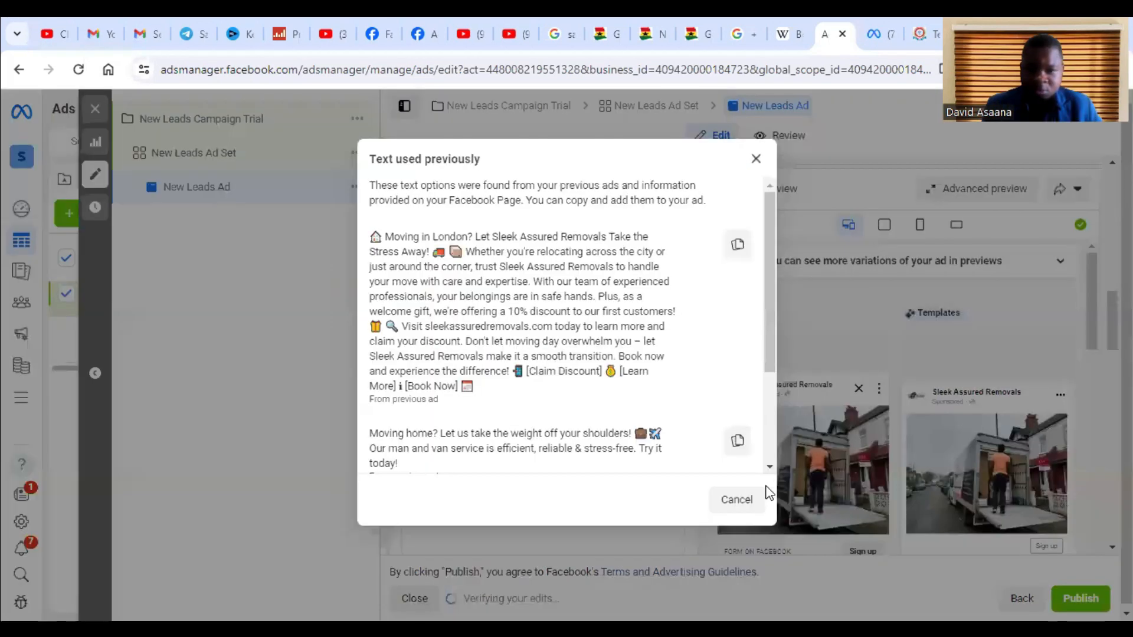
click(737, 245)
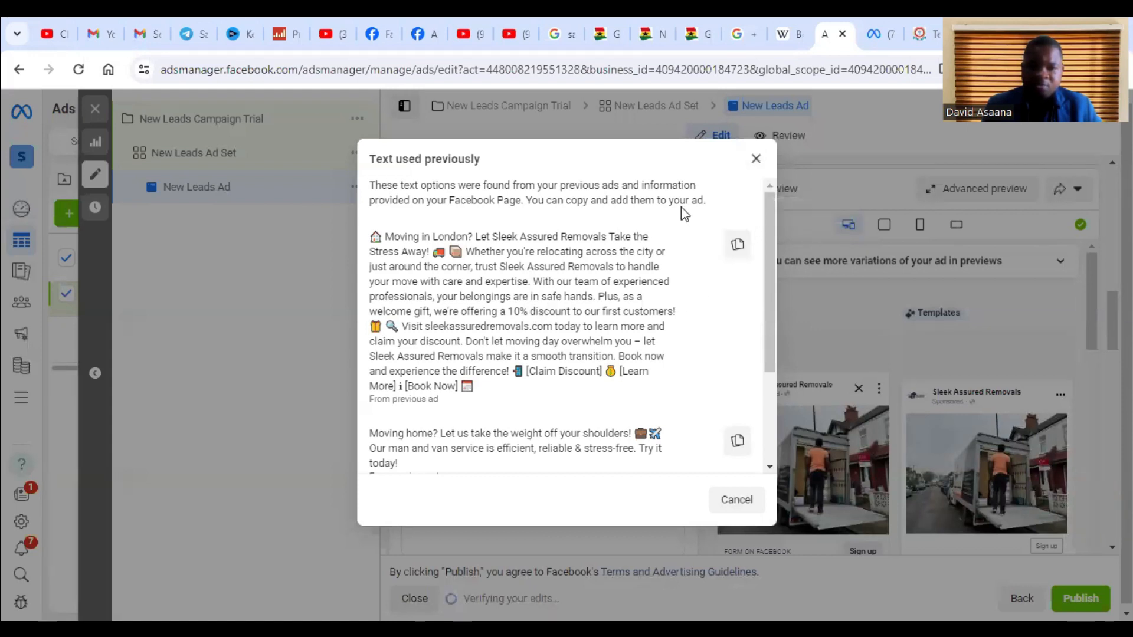
click(756, 158)
right_click(457, 339)
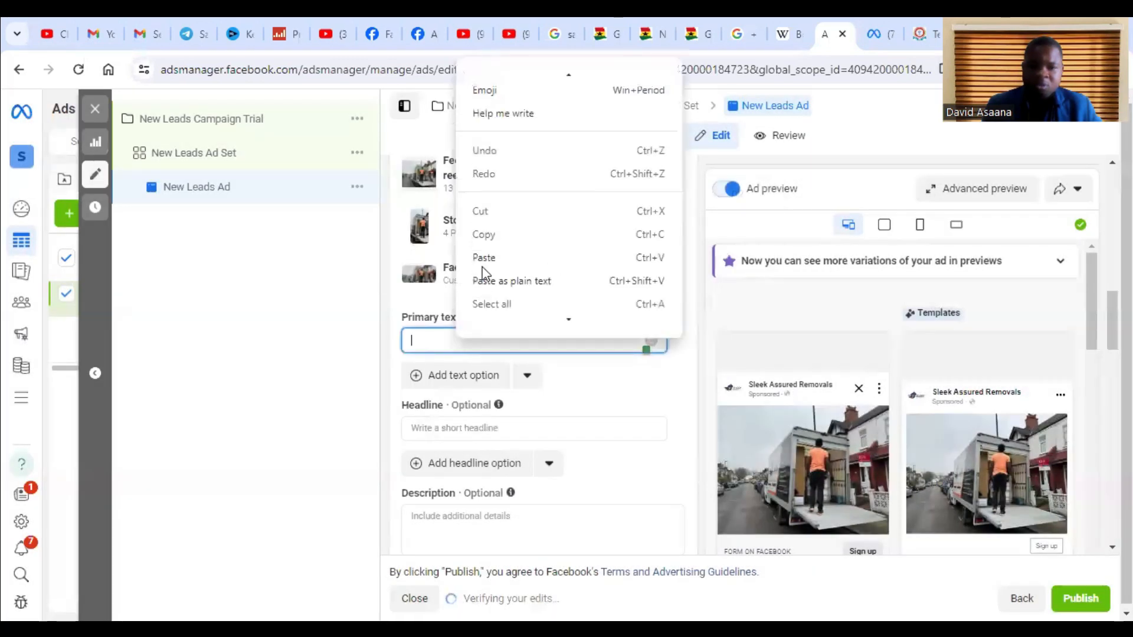
click(494, 257)
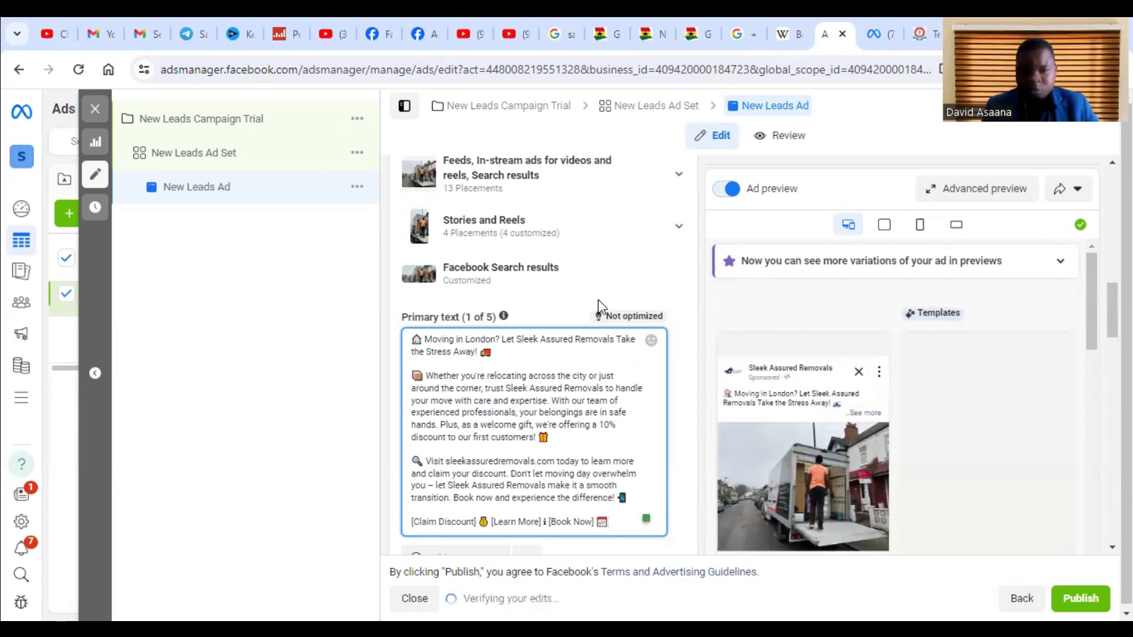
scroll(822, 406, down, 1)
scroll(822, 399, down, 1)
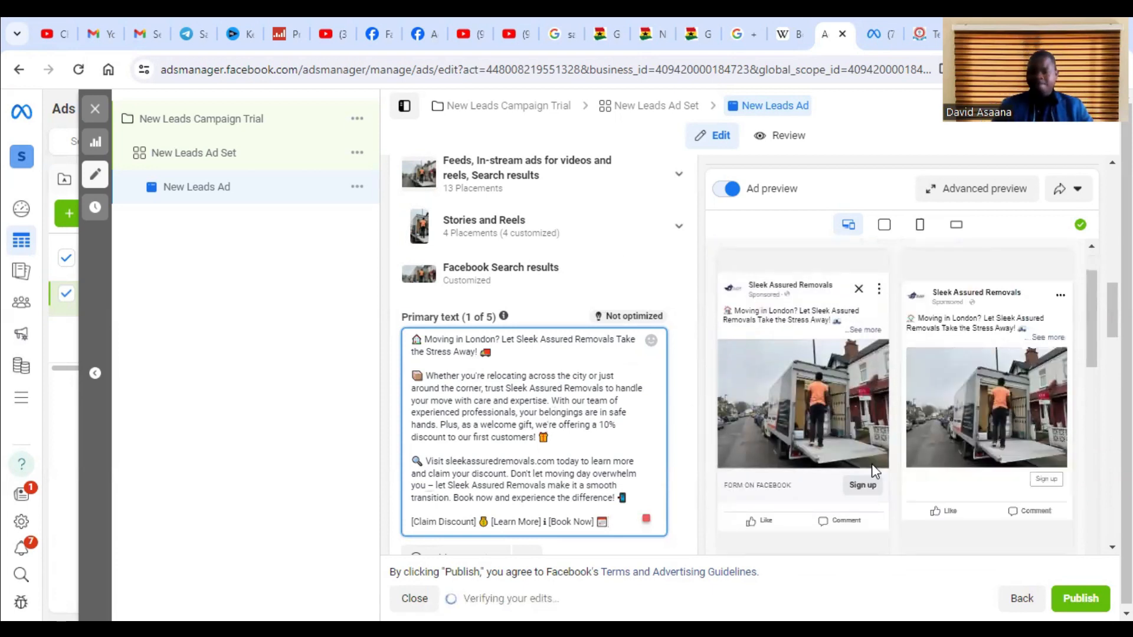
Step: Set the ad's call to action to Book now
scroll(665, 463, down, 1)
scroll(665, 463, down, 5)
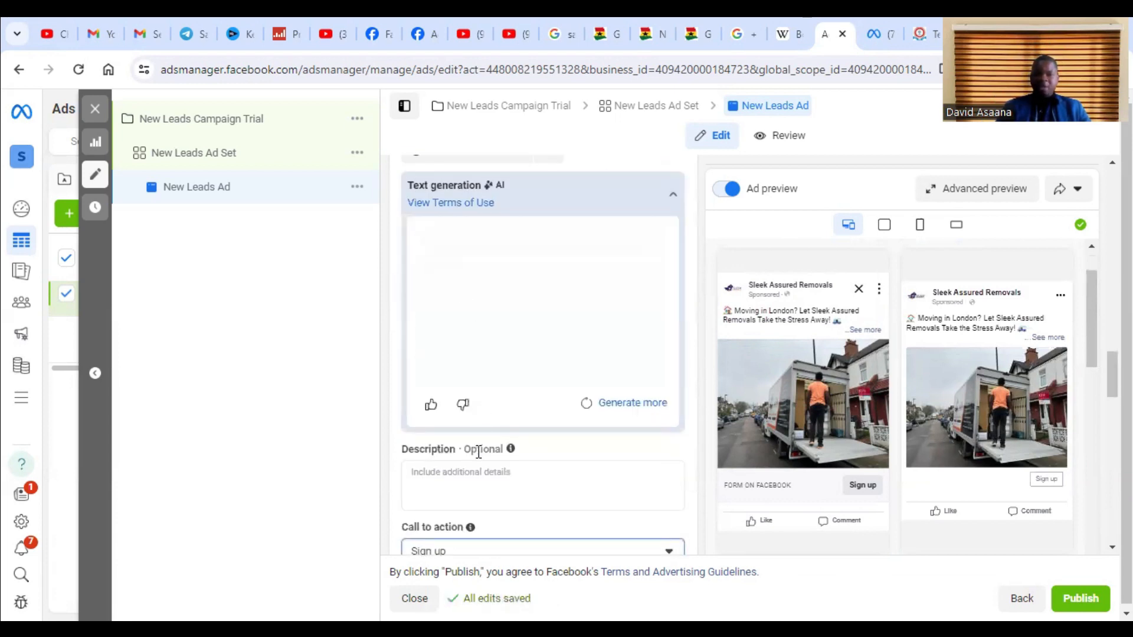
scroll(495, 460, down, 3)
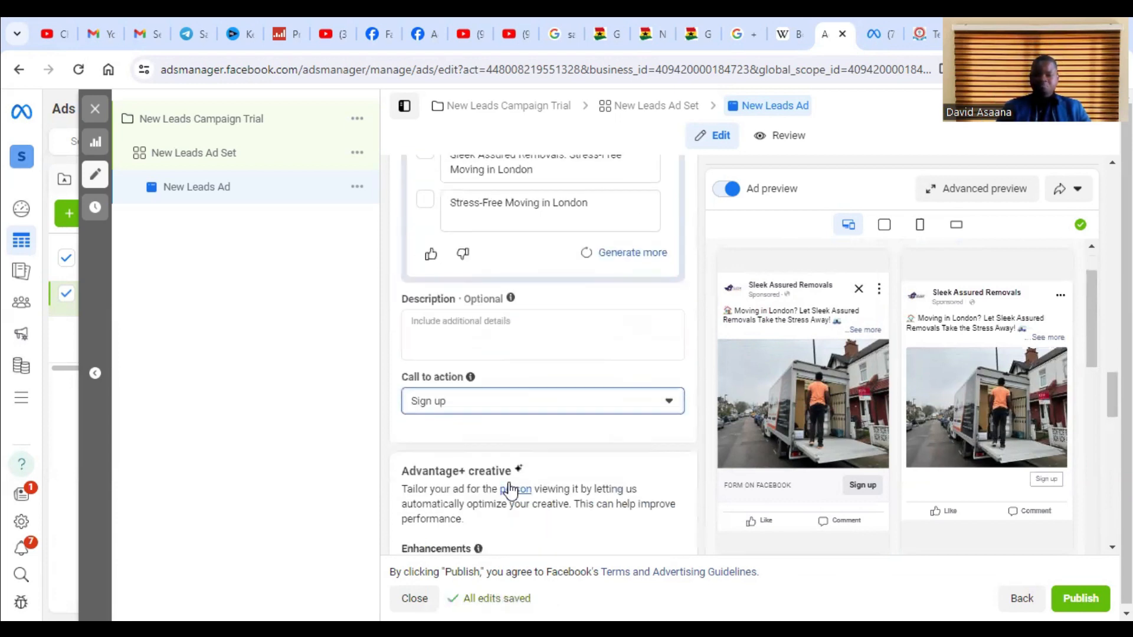
click(502, 403)
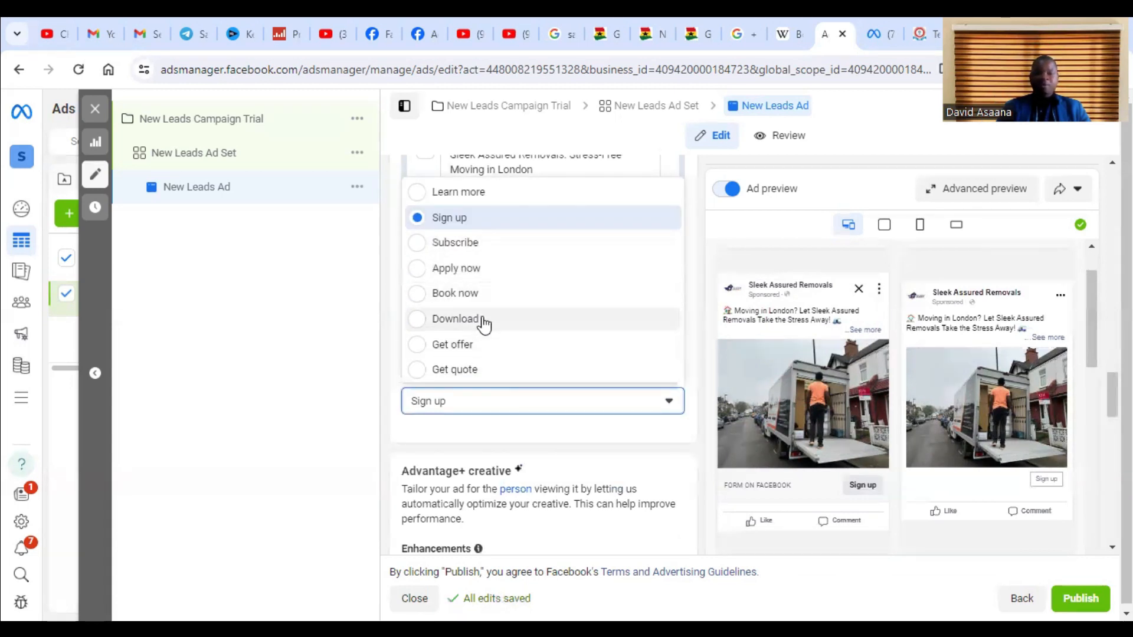
click(501, 295)
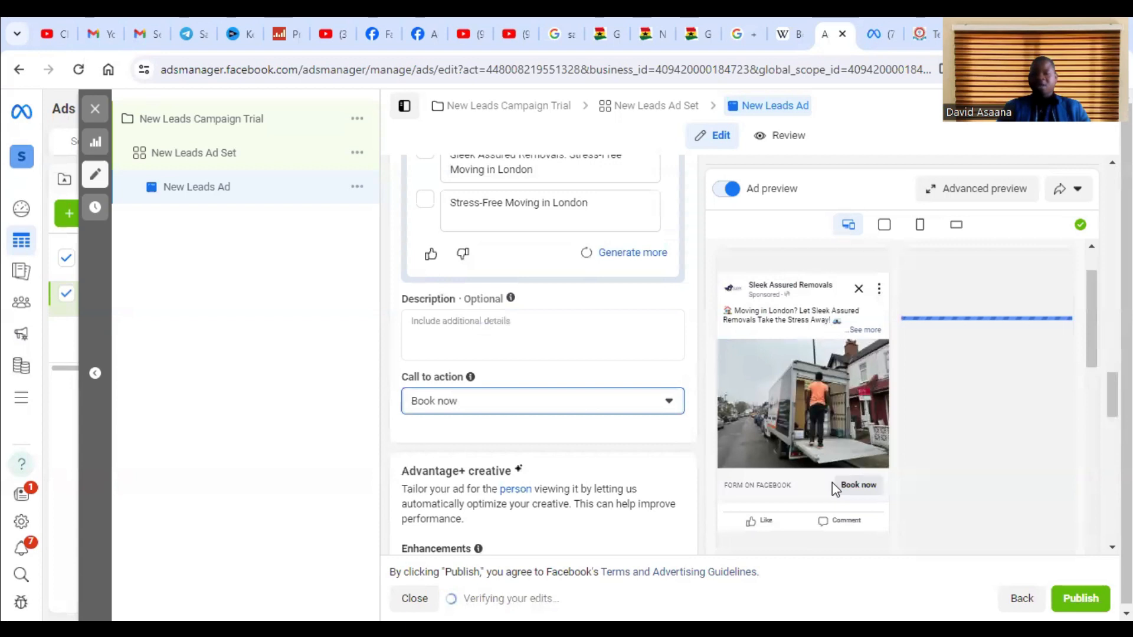
Step: Review the ad creative's media placements, primary text, generated text variations and headline section
scroll(599, 516, down, 3)
scroll(543, 384, up, 7)
scroll(556, 336, up, 3)
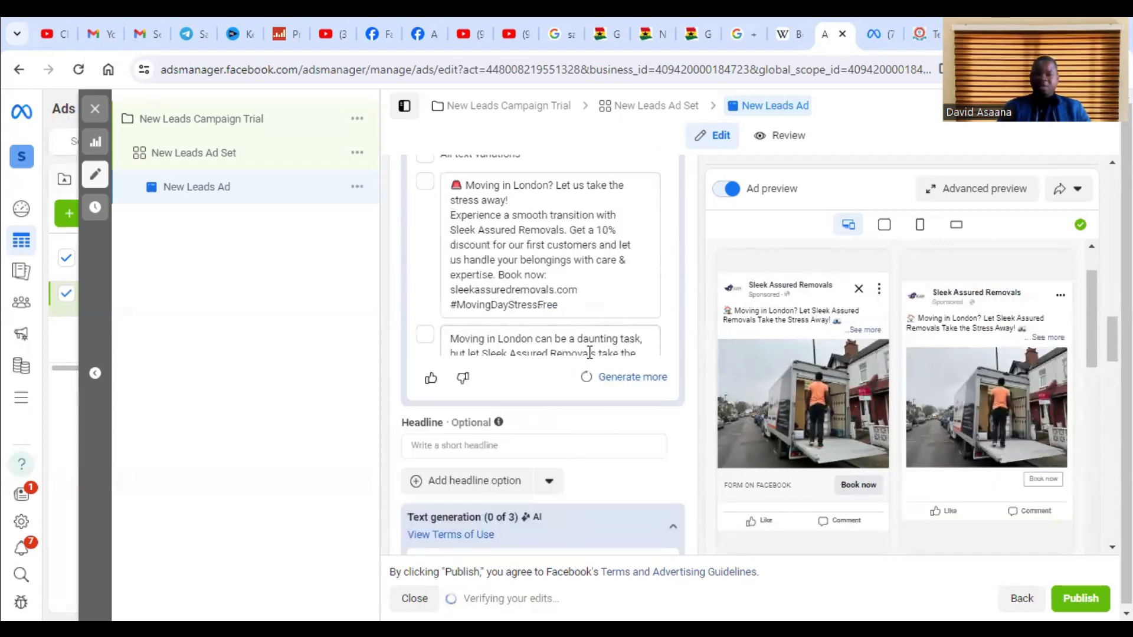
scroll(584, 357, up, 6)
scroll(522, 359, up, 3)
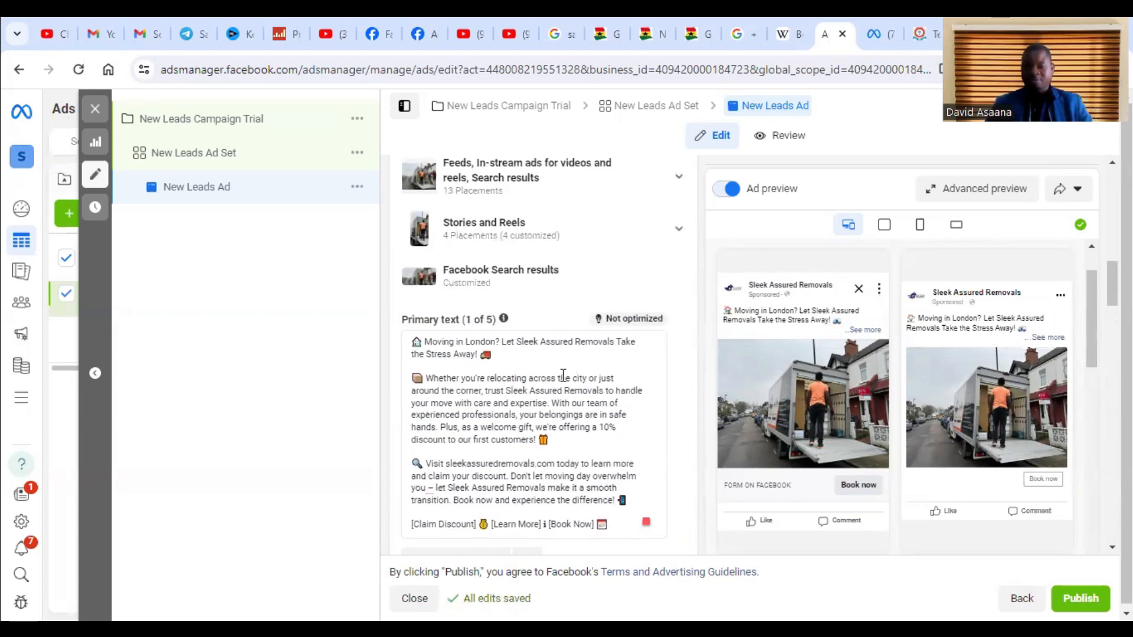
scroll(563, 376, down, 5)
scroll(549, 409, down, 1)
scroll(550, 408, down, 3)
scroll(482, 335, up, 5)
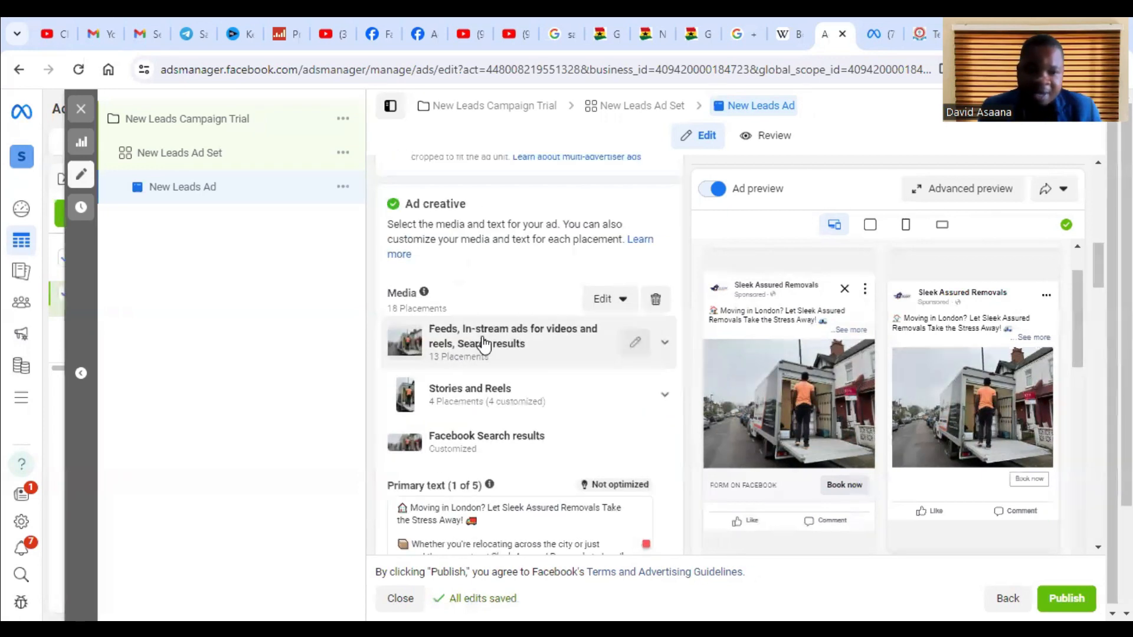
scroll(482, 339, up, 5)
scroll(469, 457, down, 10)
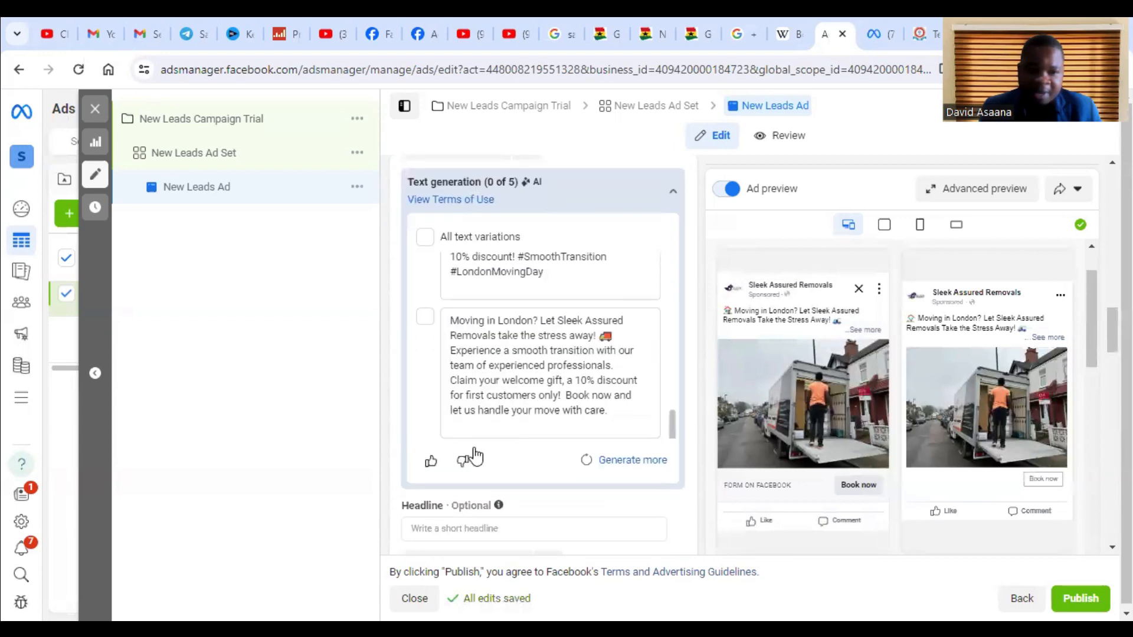
scroll(490, 462, down, 1)
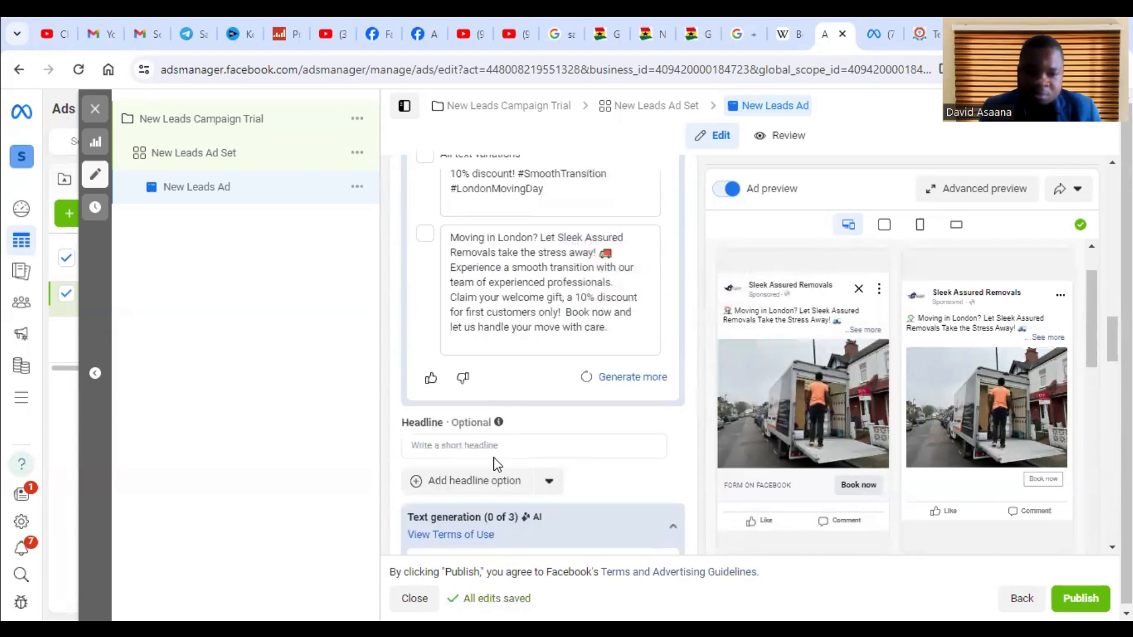
Step: Set the ad's headline to "get 30% off if you book today"
scroll(500, 462, up, 4)
scroll(500, 458, down, 6)
click(431, 278)
key(ctrl+v)
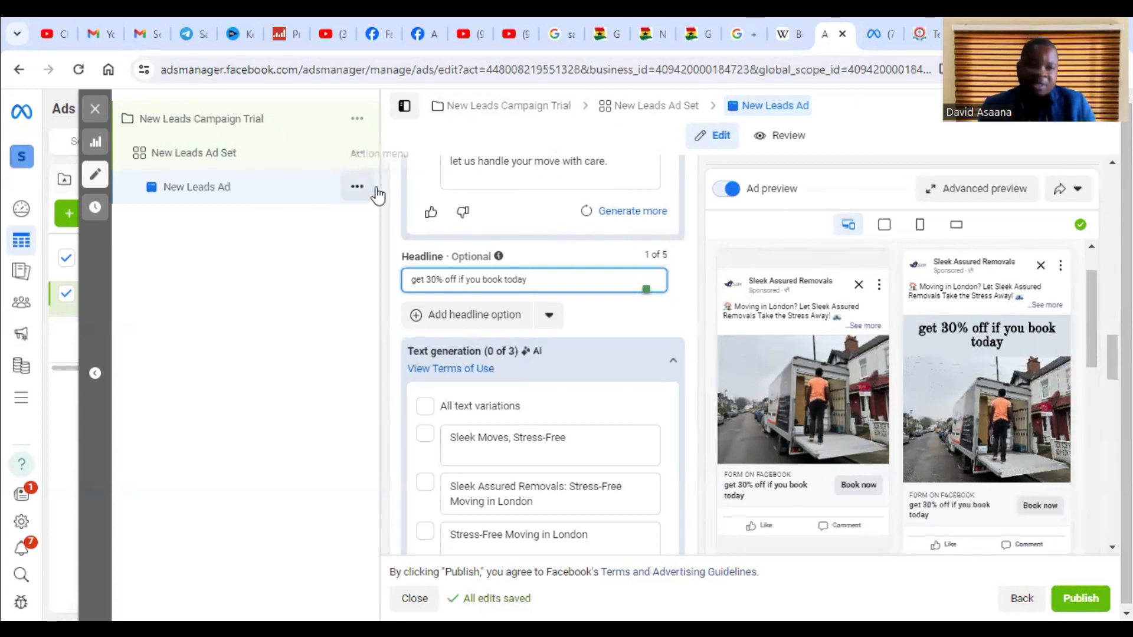
Step: Examine the available actions, such as duplicating and deleting, for New Leads Ad Set and for New Leads Ad
click(357, 155)
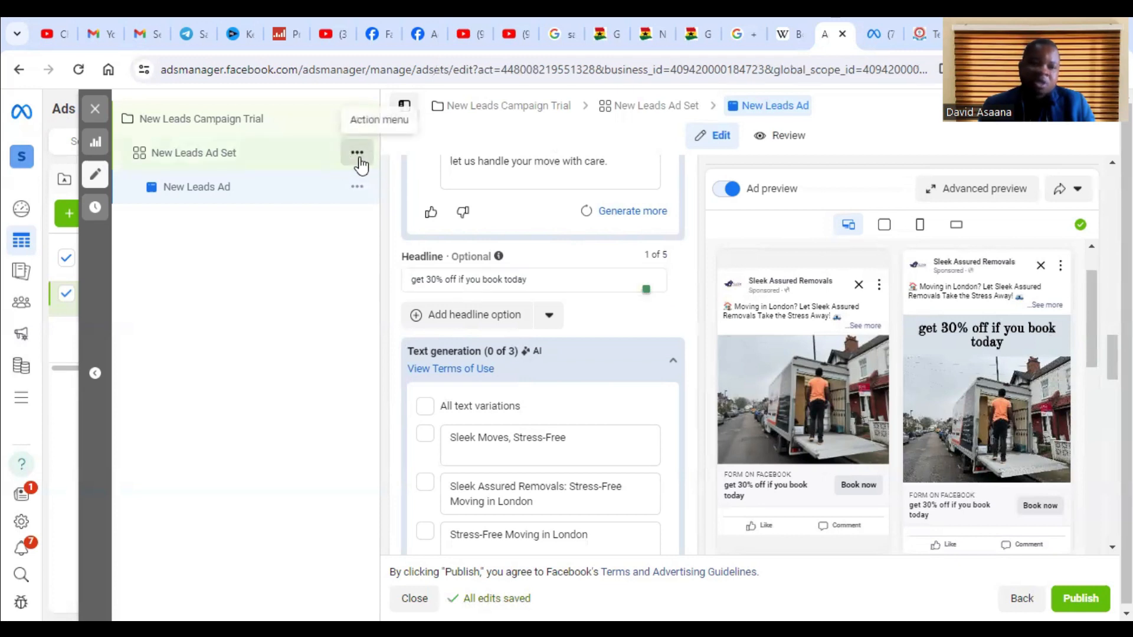
click(357, 156)
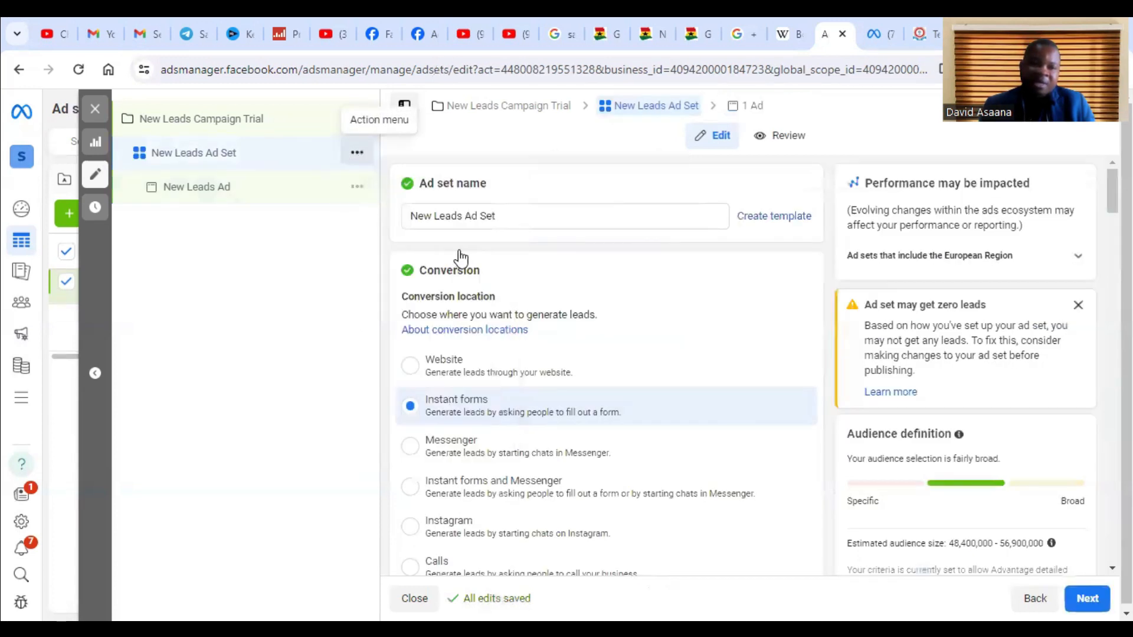
click(359, 156)
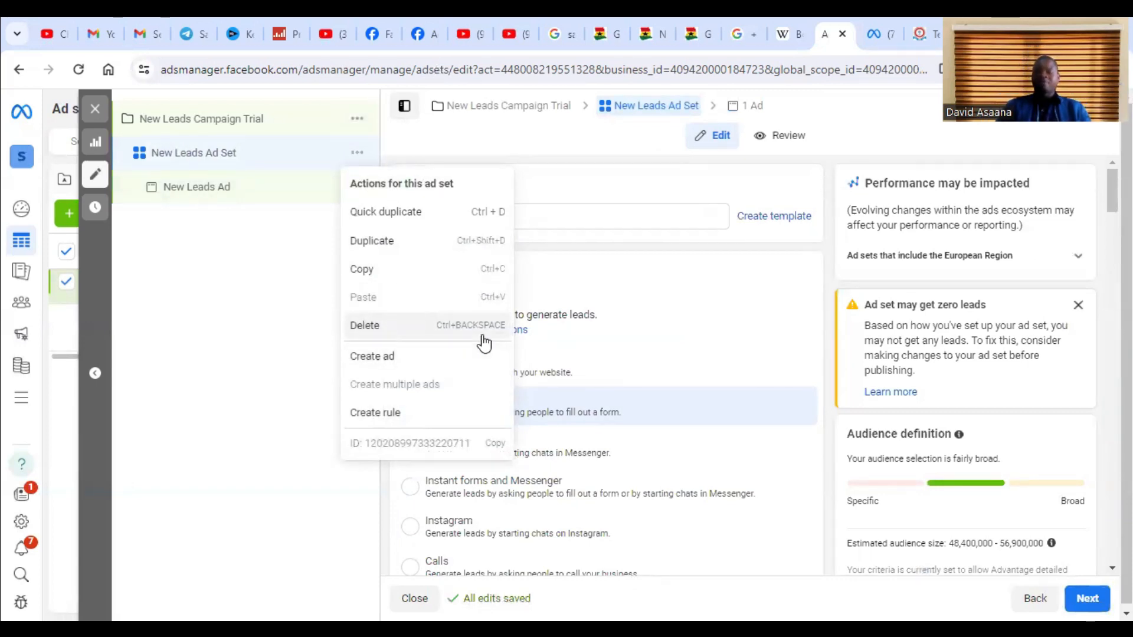
click(360, 187)
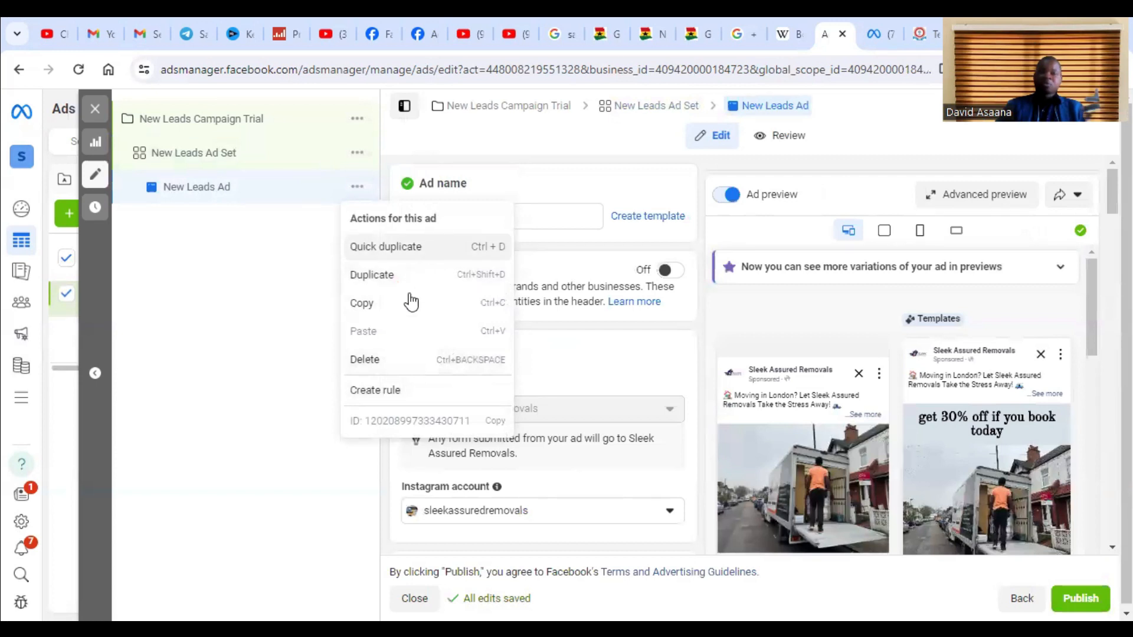
click(296, 390)
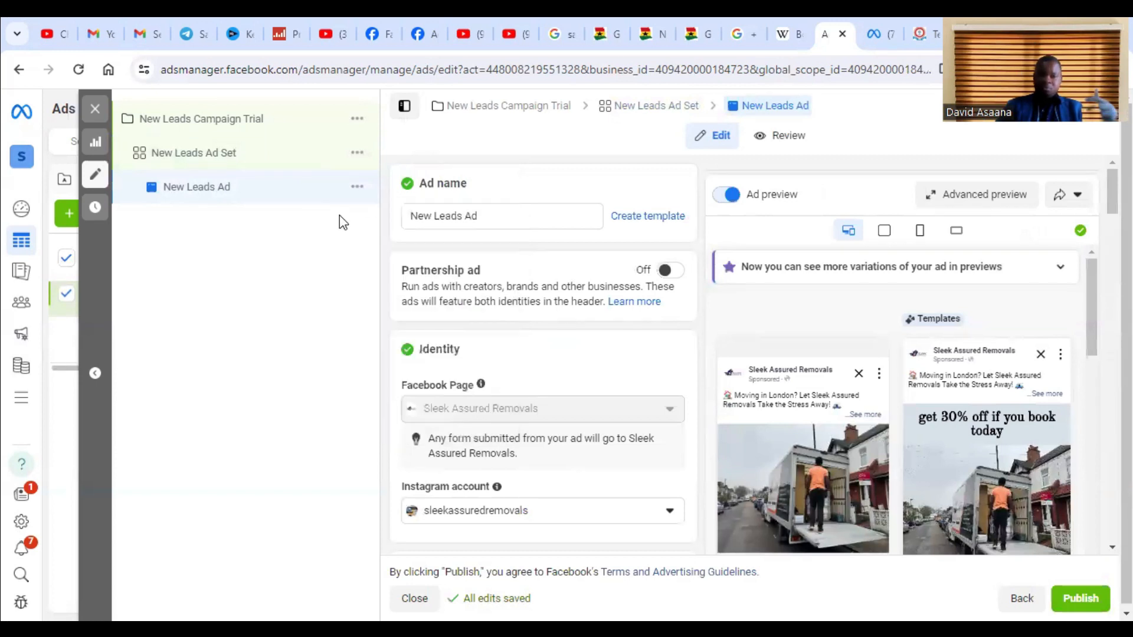
click(357, 187)
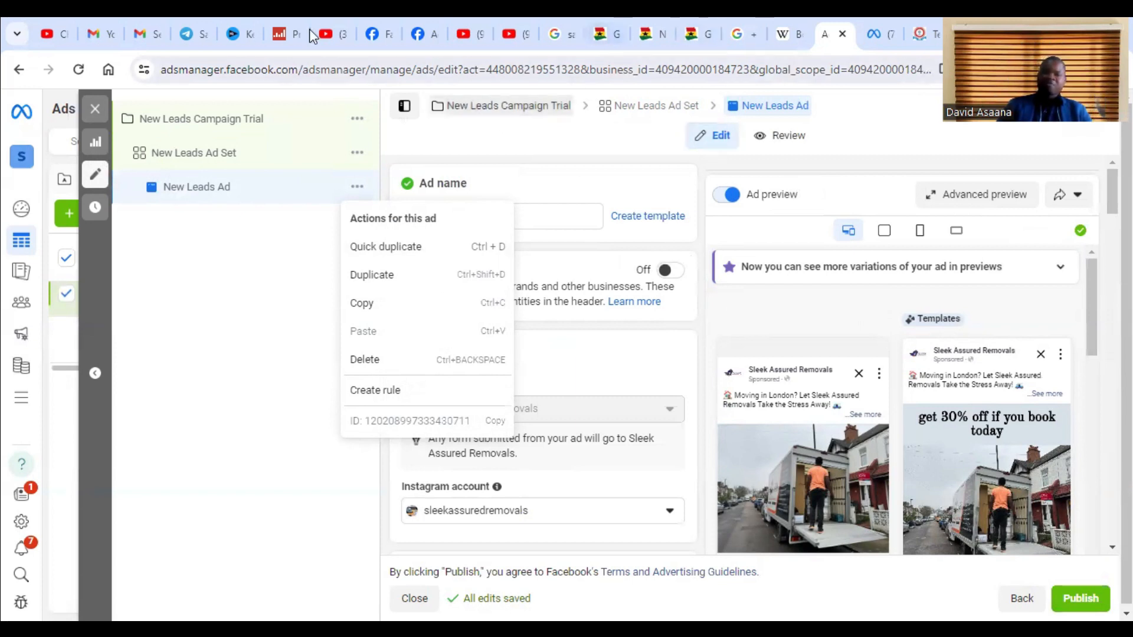
Step: Go to Facebook and switch from the personal profile to the Sleek Assured Removals Page
click(381, 17)
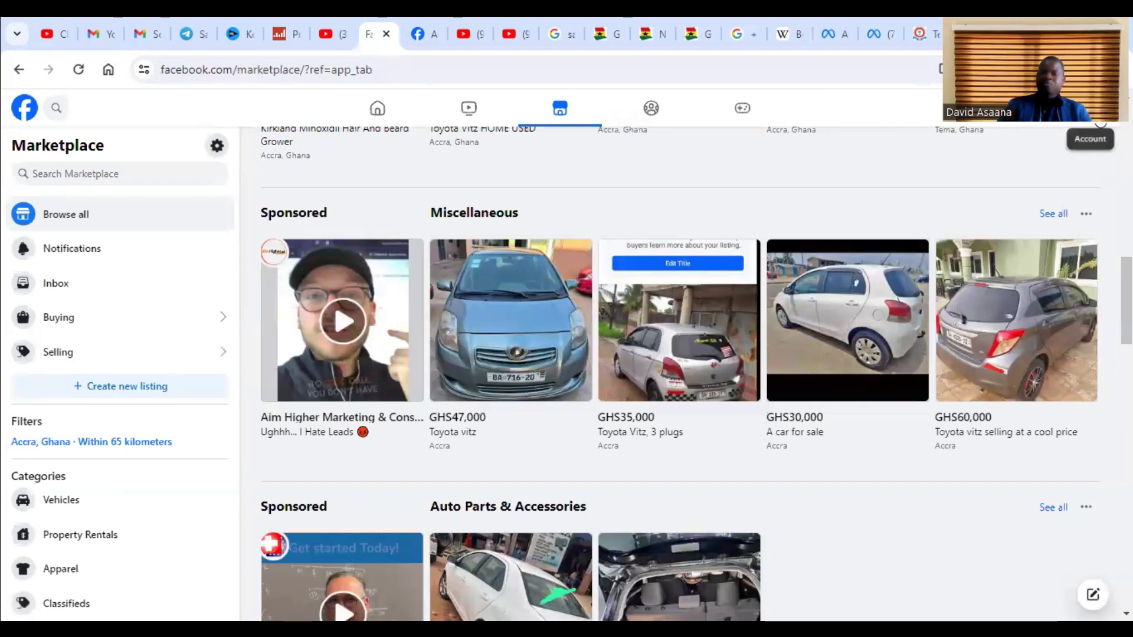
click(1100, 118)
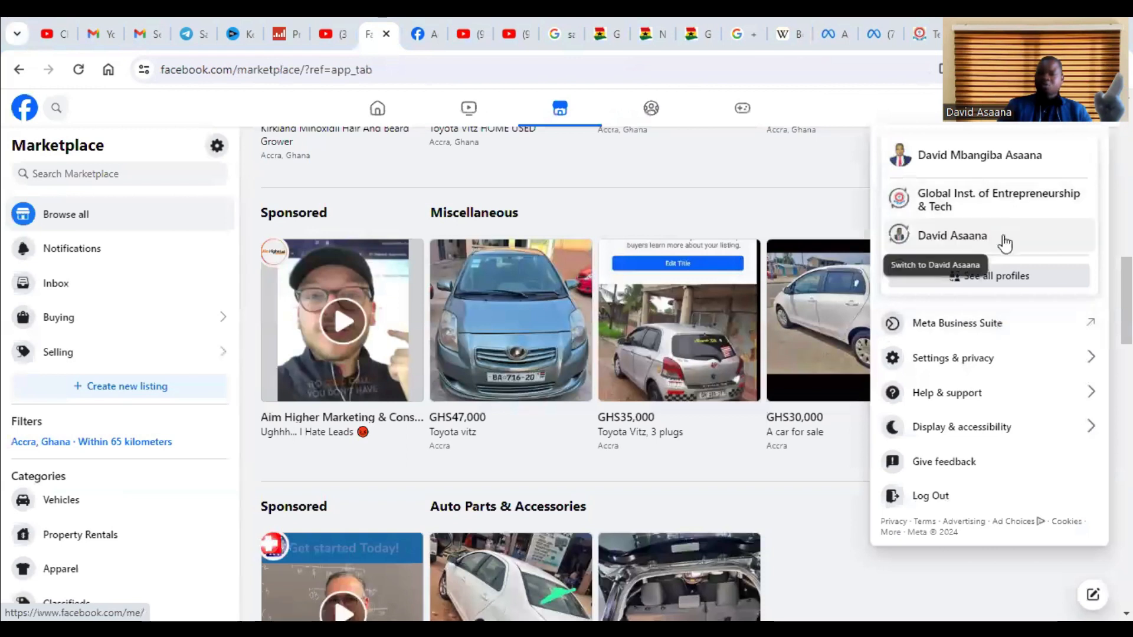
click(1004, 289)
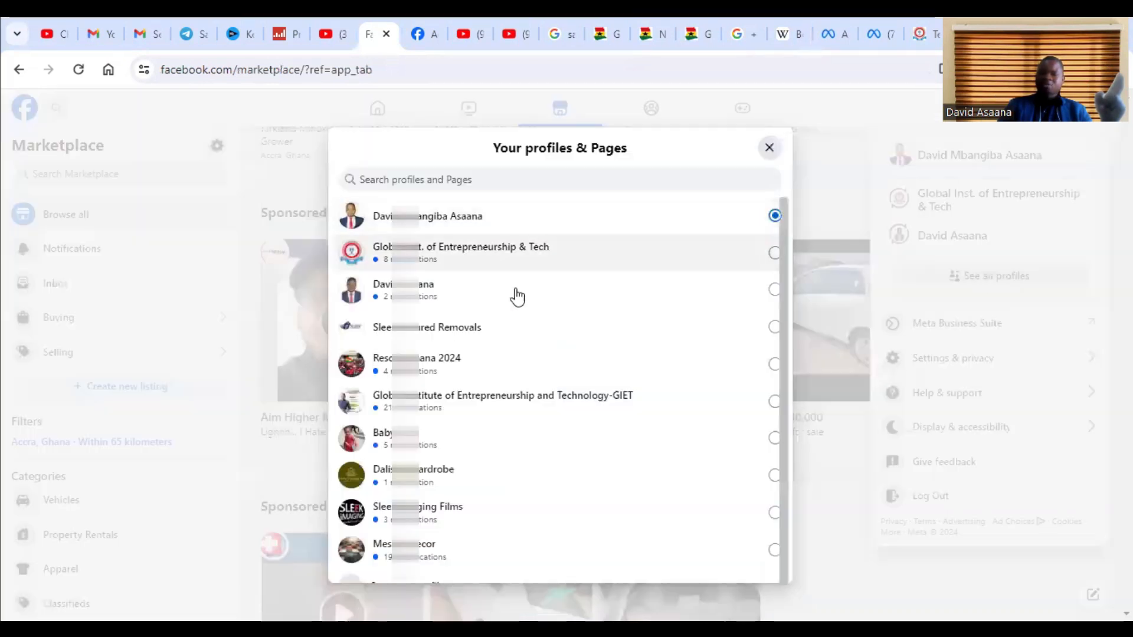
scroll(499, 407, down, 2)
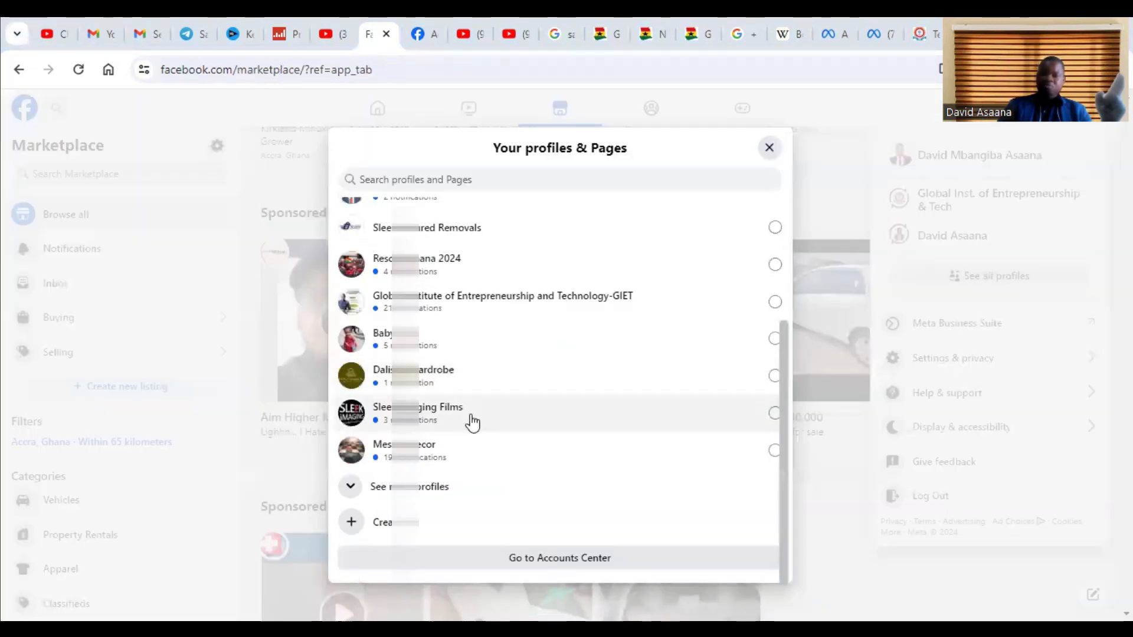
click(453, 494)
scroll(458, 480, down, 4)
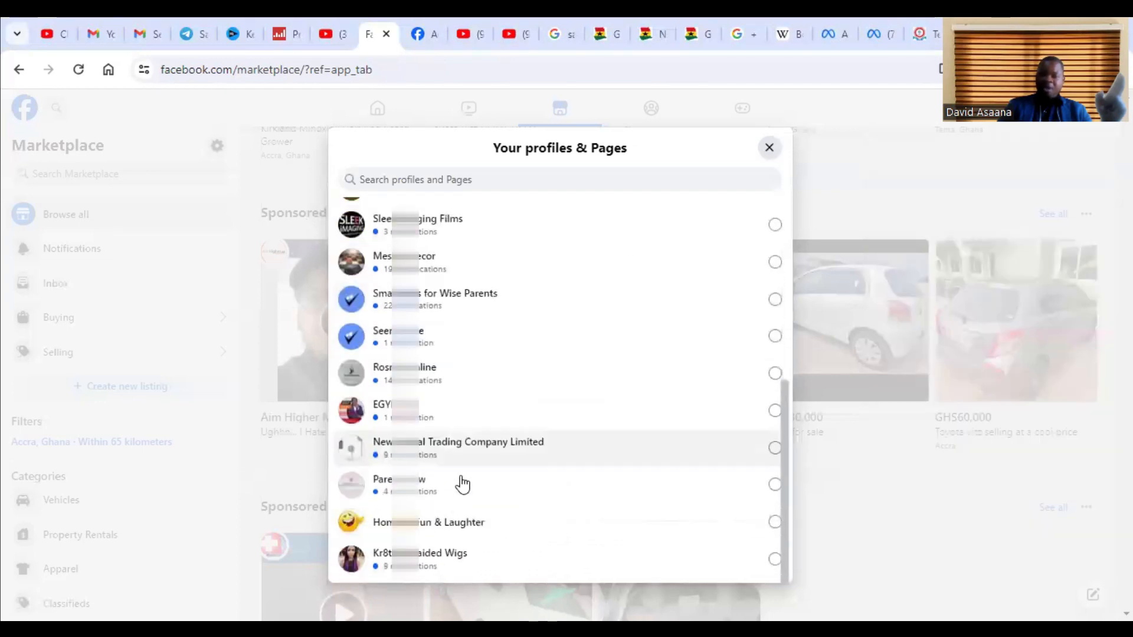
scroll(490, 398, down, 2)
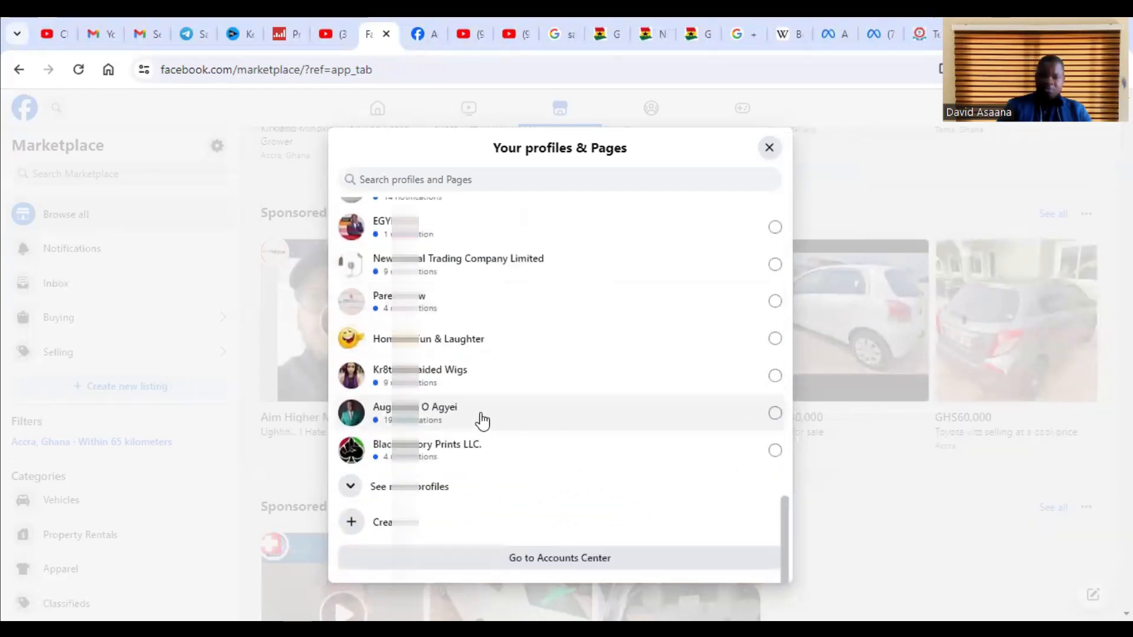
click(480, 417)
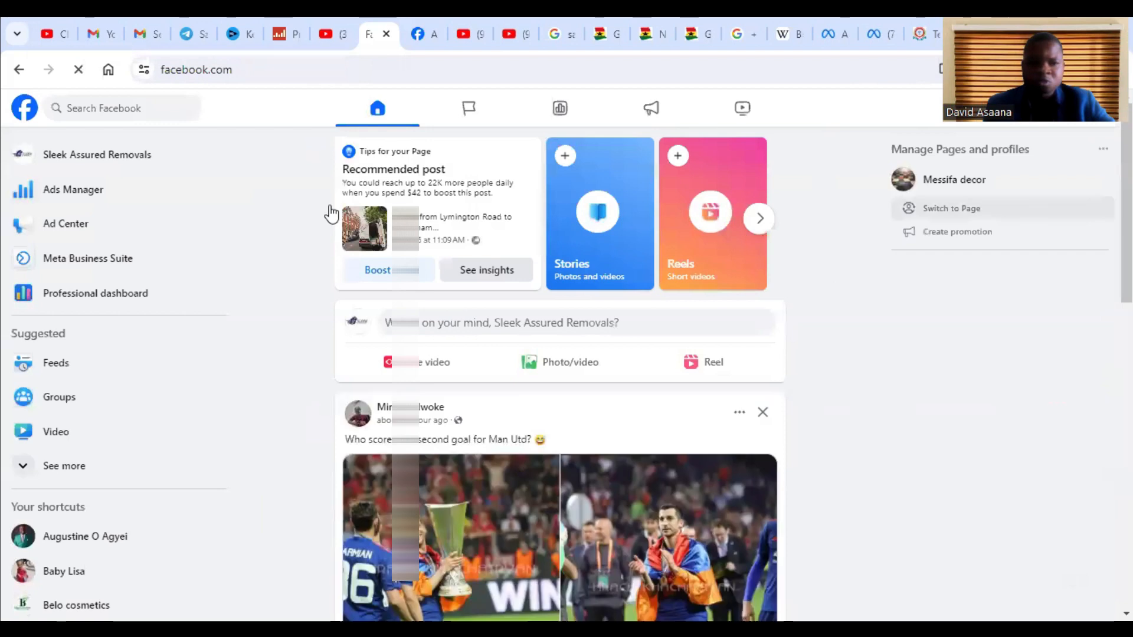
Step: Open the Page's Leads Center in Meta Business Suite and look through the Intake and Qualified leads
click(73, 467)
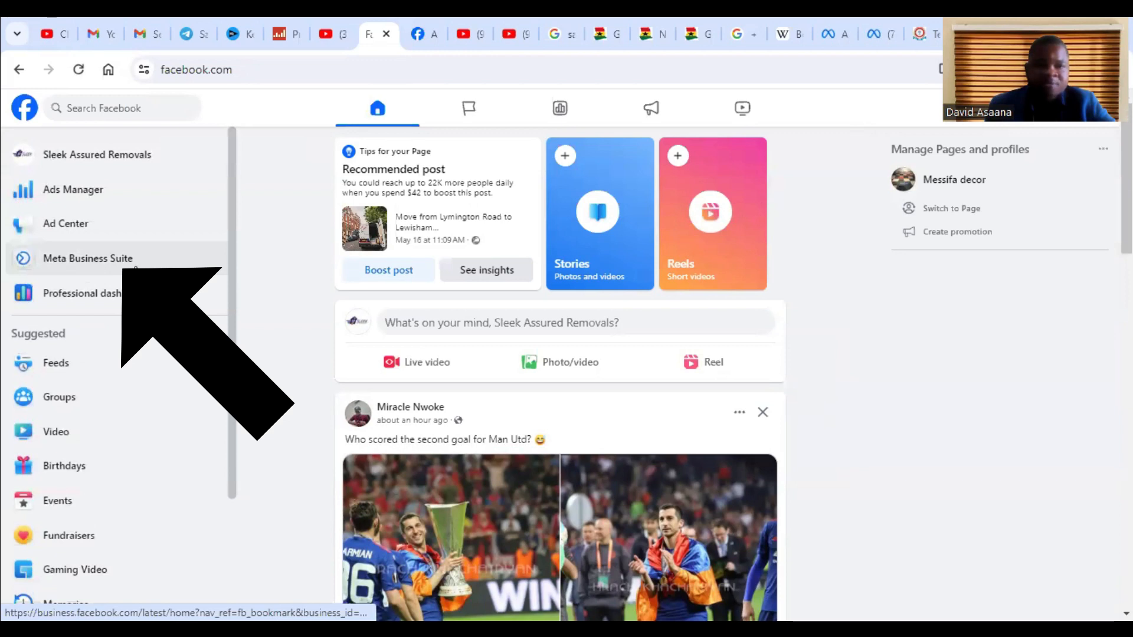
click(136, 265)
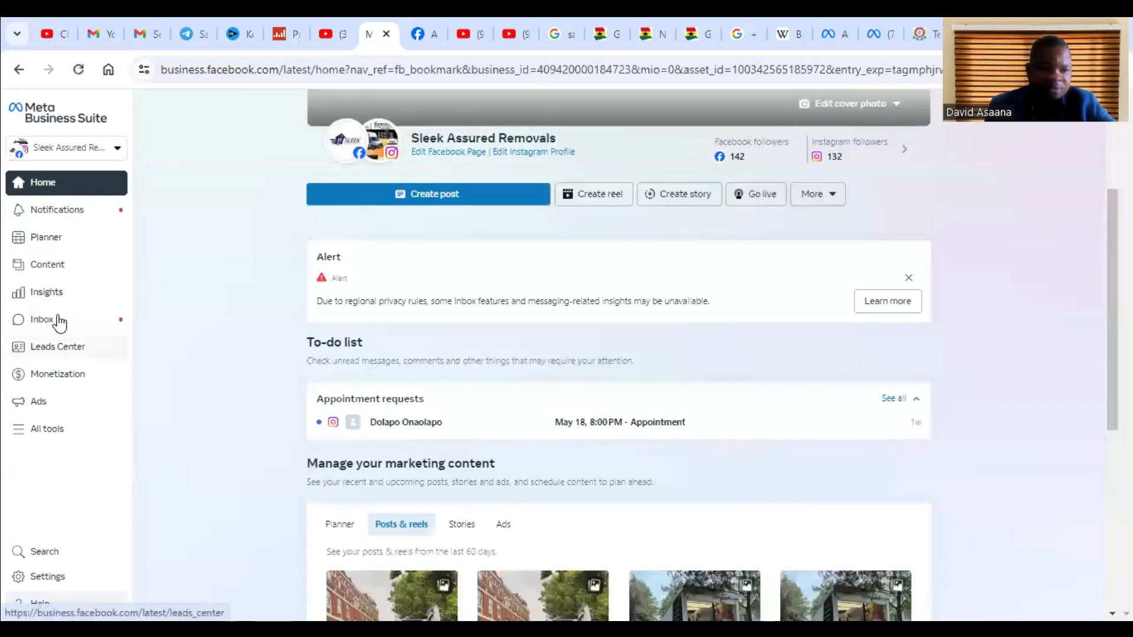
click(61, 350)
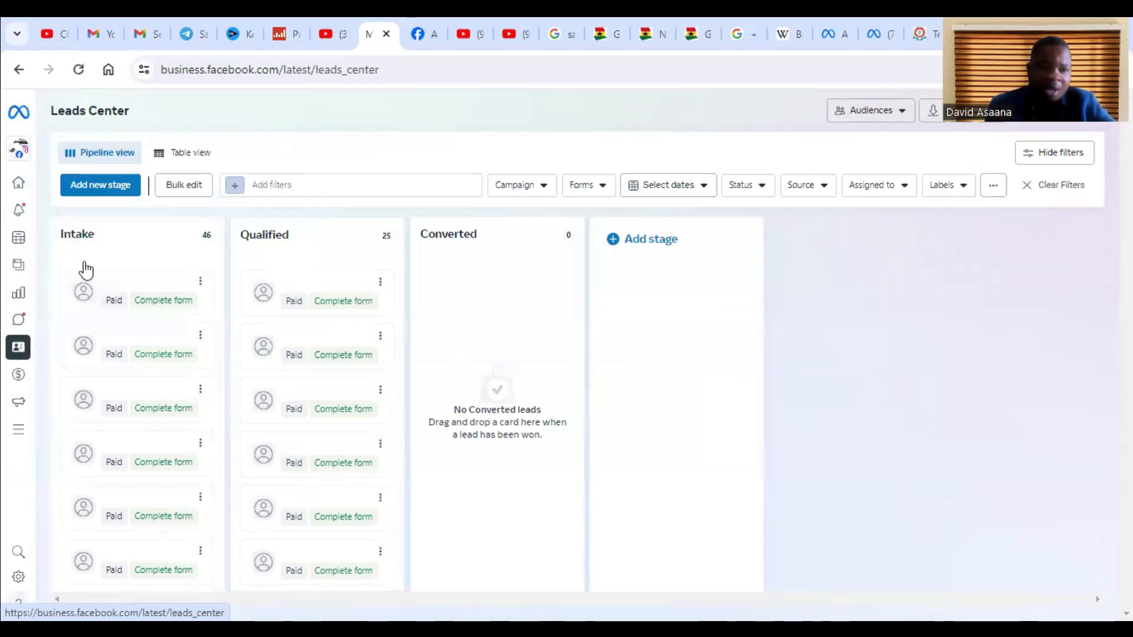
scroll(314, 354, down, 10)
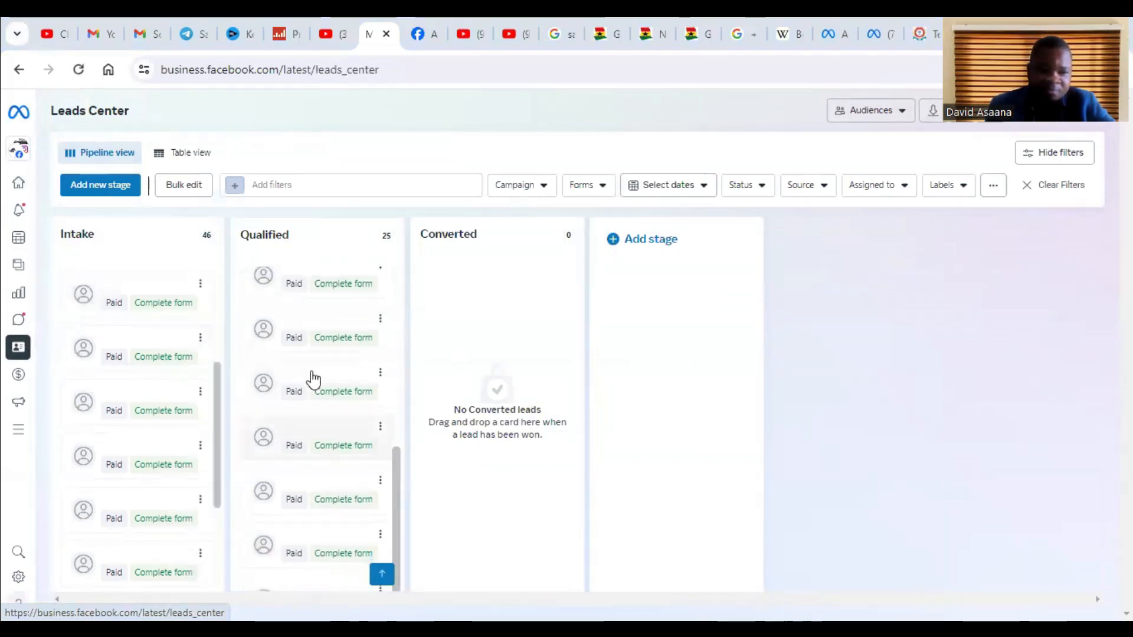
scroll(248, 369, up, 8)
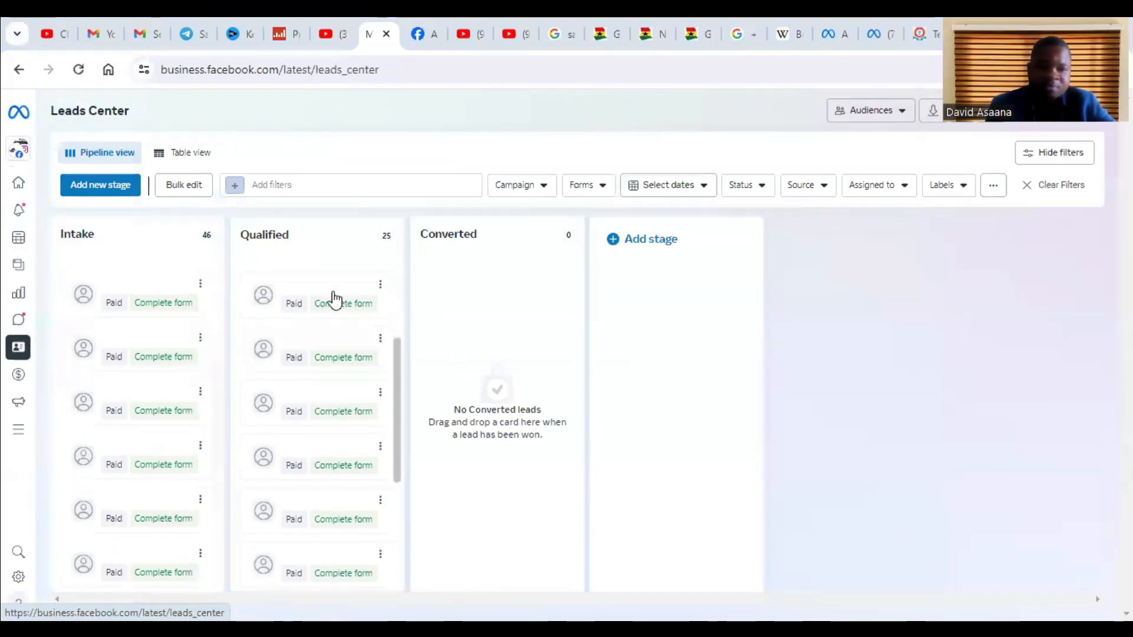
scroll(321, 313, down, 7)
scroll(171, 311, down, 4)
scroll(172, 311, up, 4)
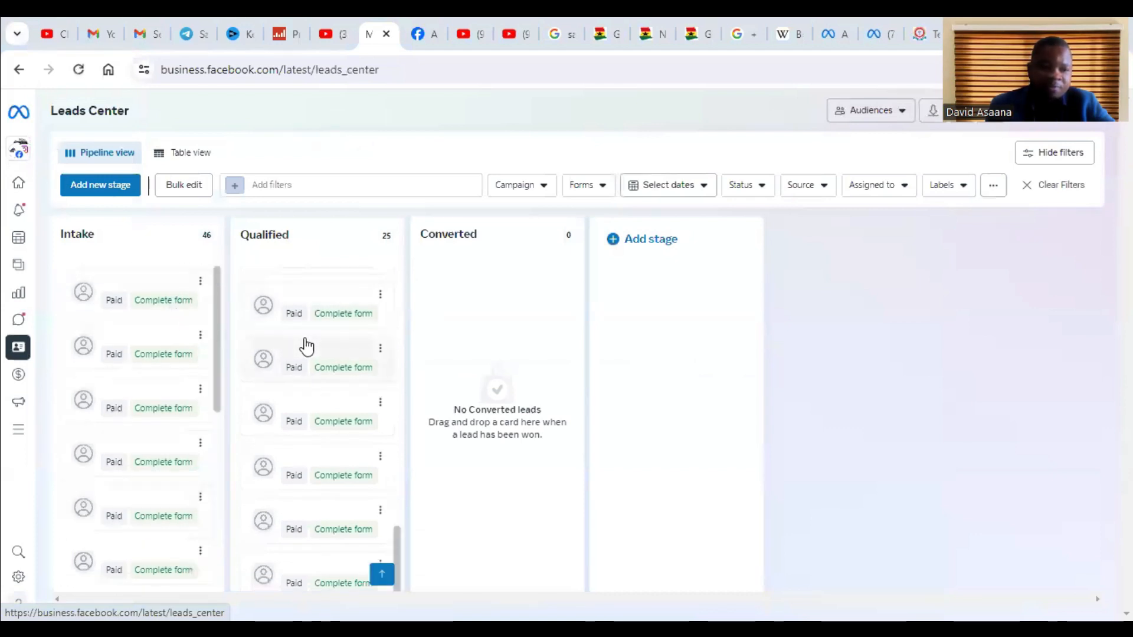
Step: Open the first visible Intake lead, examine its submitted form answers, and switch to the Accounts Center page
click(160, 317)
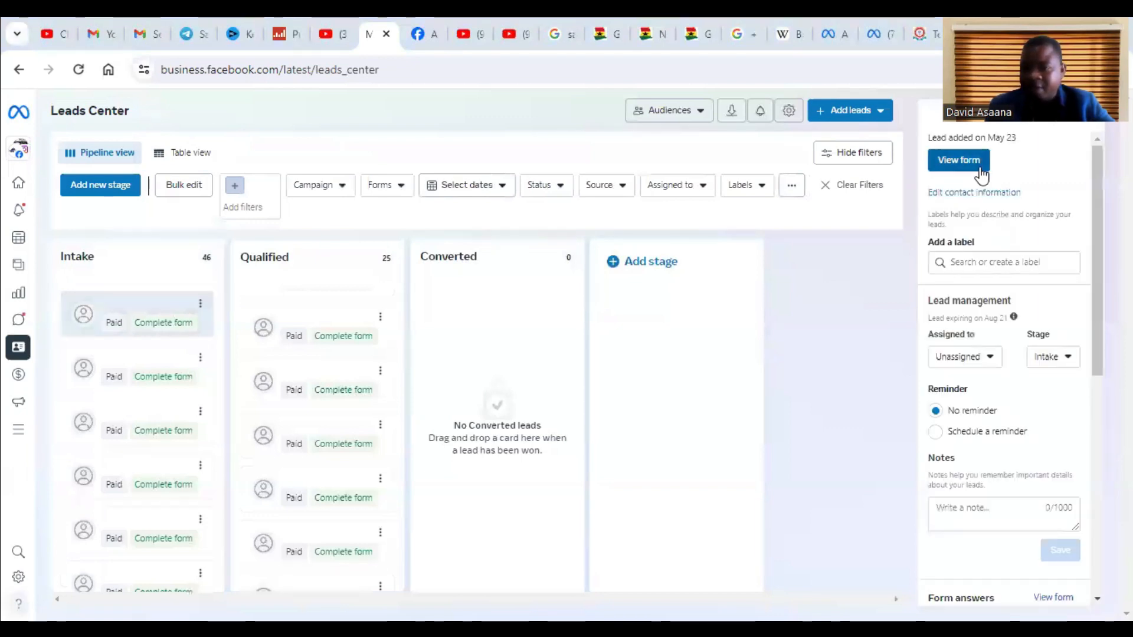
scroll(997, 354, down, 8)
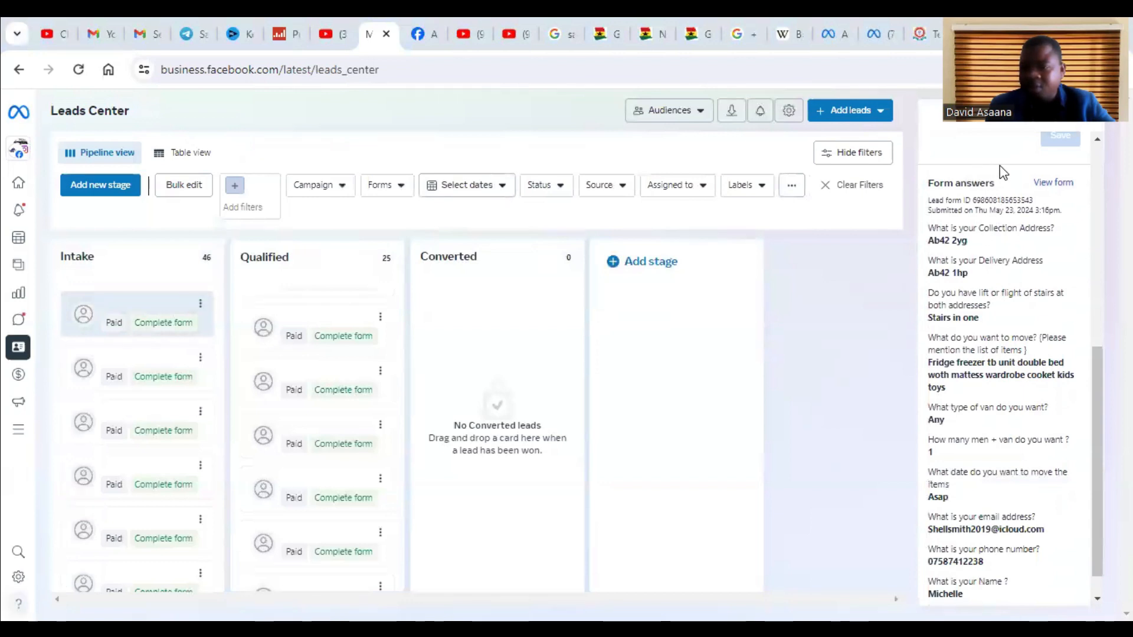
scroll(1020, 354, down, 2)
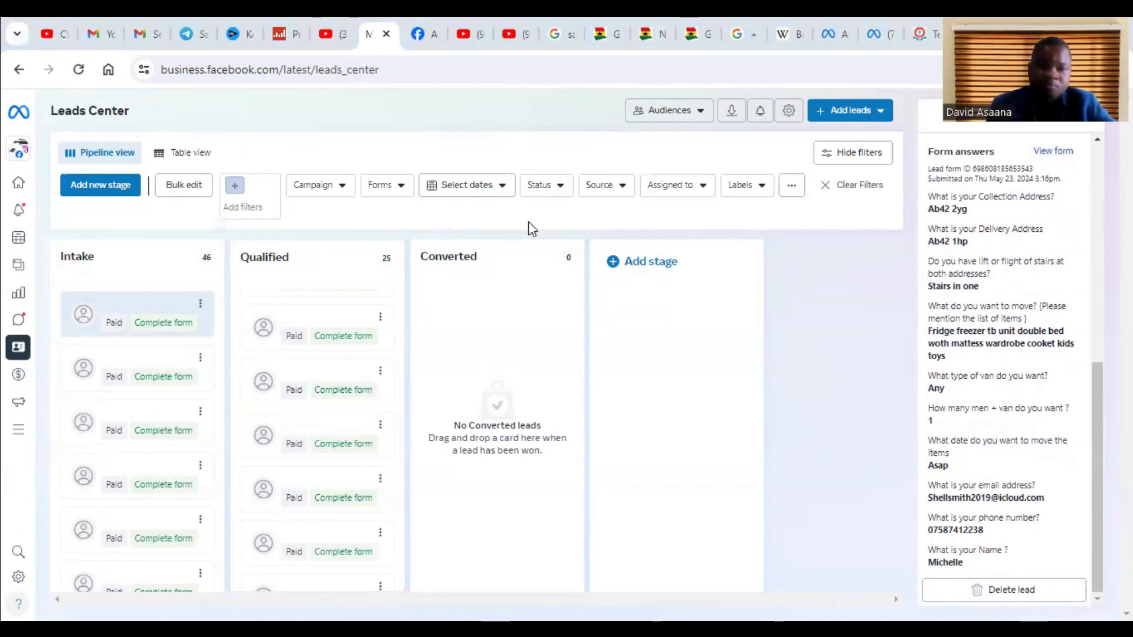
click(423, 18)
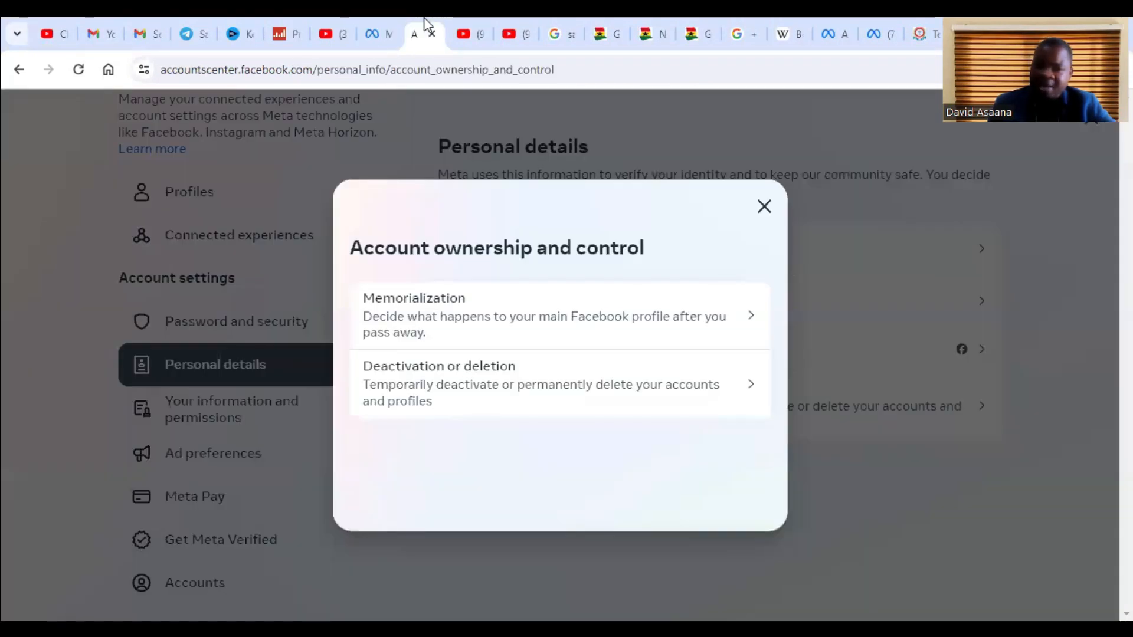